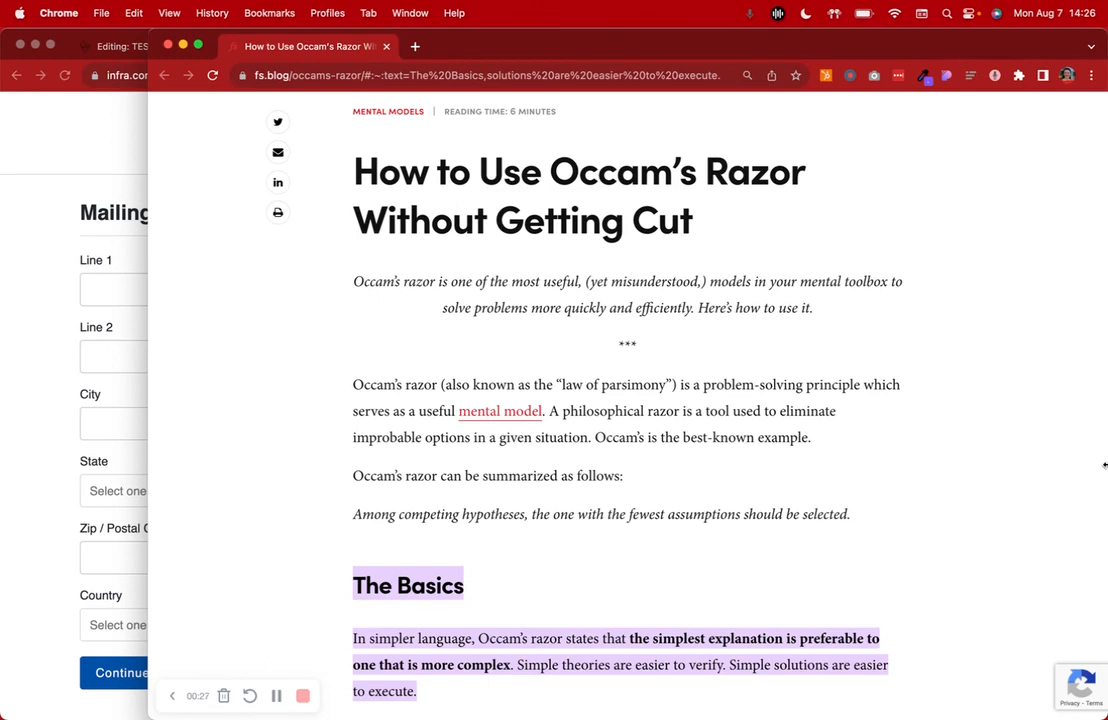
Bring the browser window with the Mailing Address form to the front and widen it to the full screen width
{"action": "scroll", "coordinate": [876, 589], "scroll_direction": "down", "scroll_amount": 5}
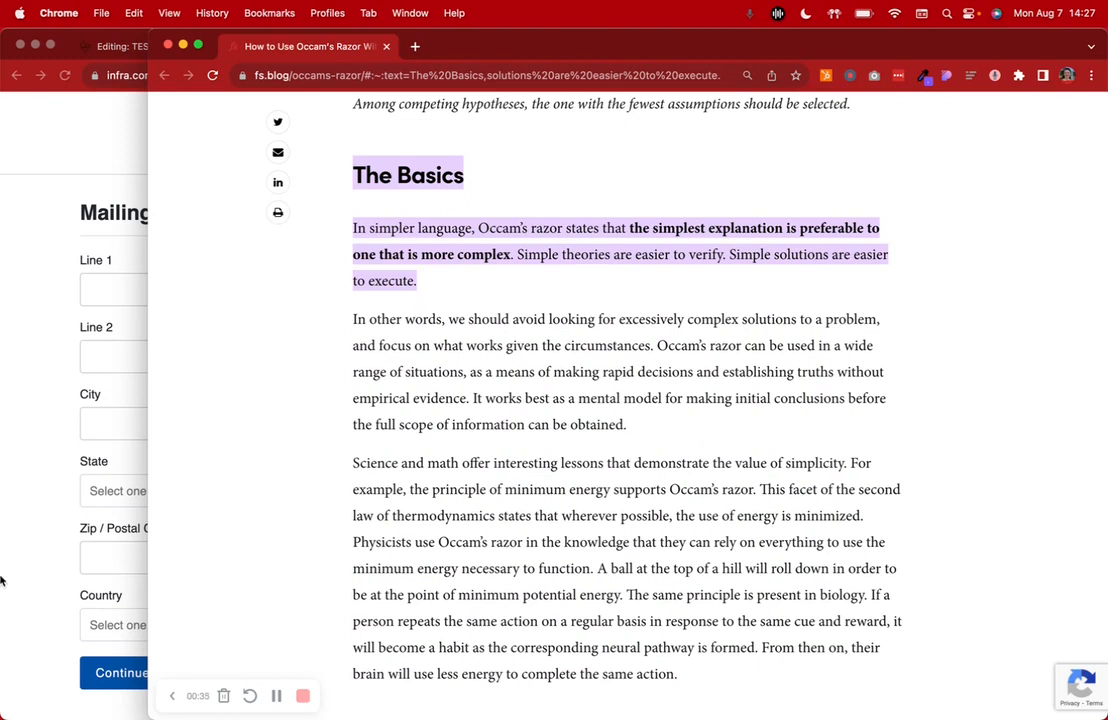
{"action": "left_click", "coordinate": [2, 517]}
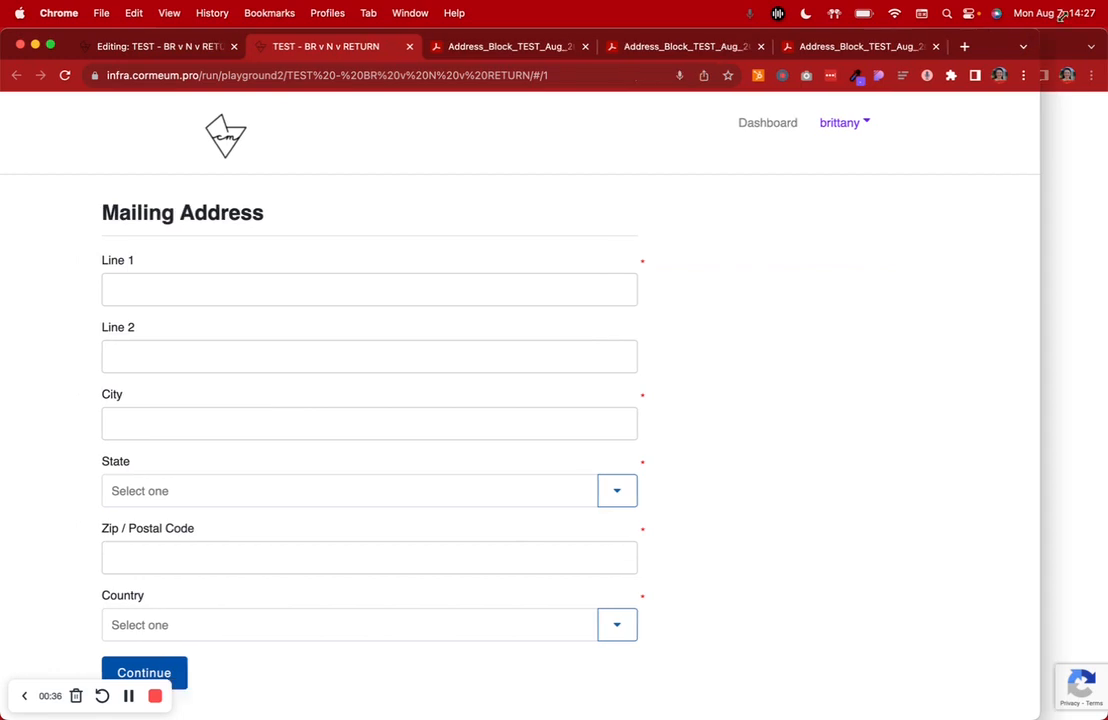
{"action": "left_click_drag", "start_coordinate": [1062, 16], "coordinate": [1104, 8]}
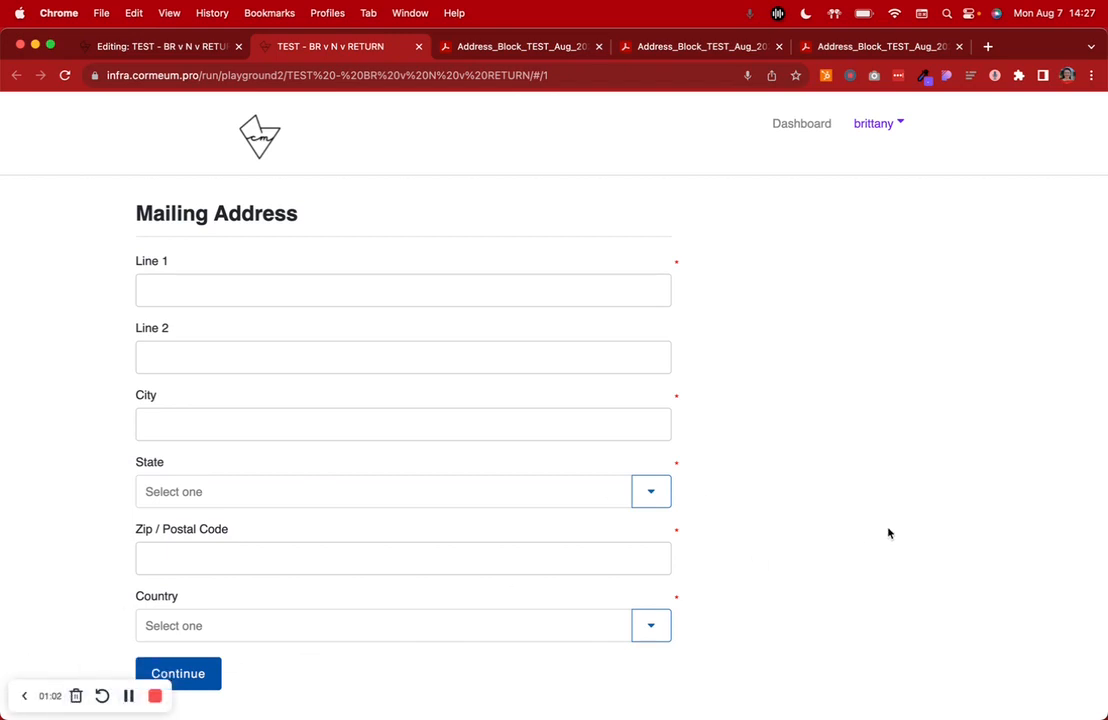
Compare the address layout in the first Address_Block PDF with the Line 1, Line 2 and City fields of the Mailing Address form
{"action": "left_click", "coordinate": [520, 57]}
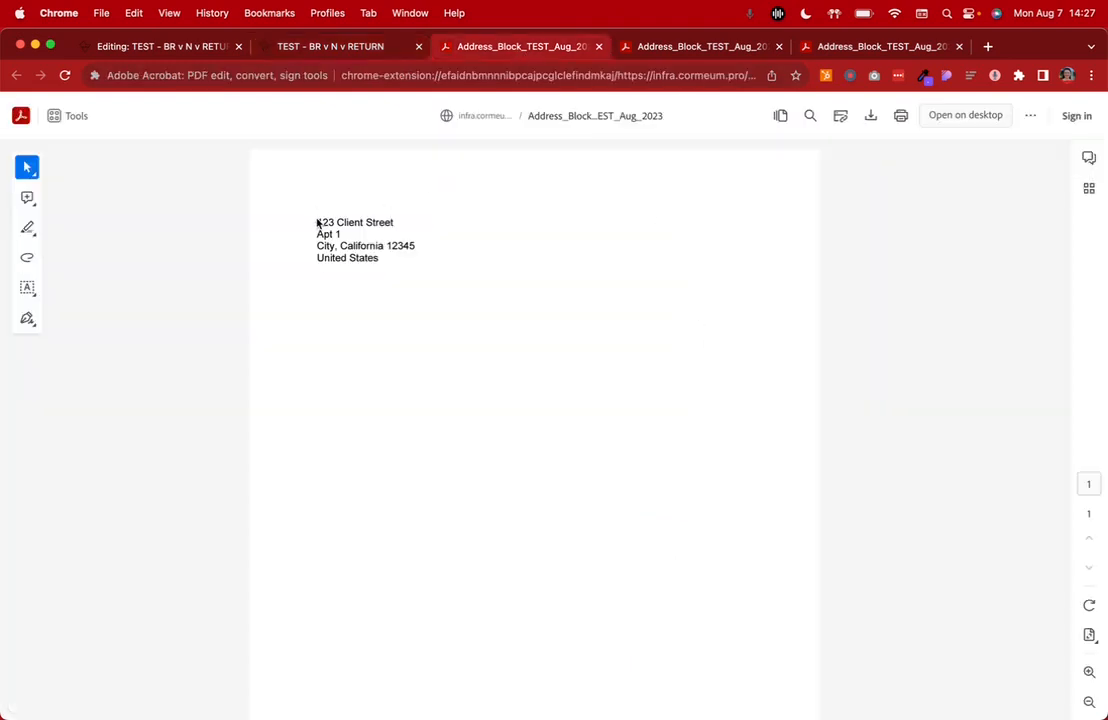
{"action": "left_click", "coordinate": [304, 46]}
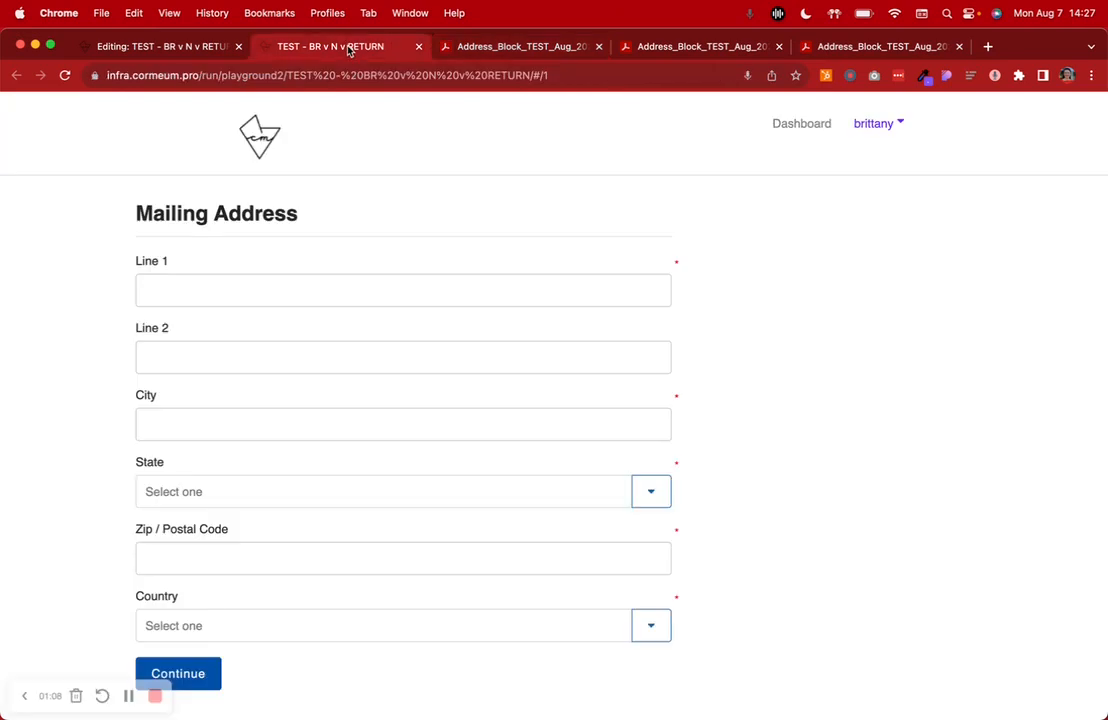
{"action": "left_click", "coordinate": [197, 280]}
{"action": "left_click", "coordinate": [193, 360]}
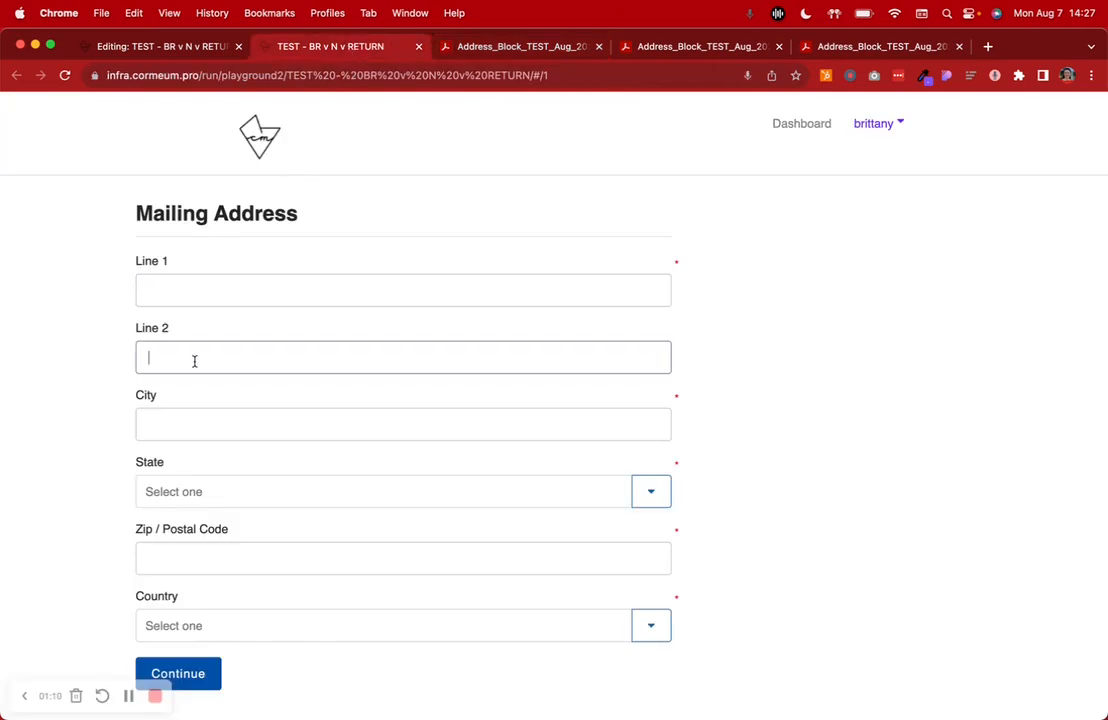
{"action": "left_click", "coordinate": [171, 421]}
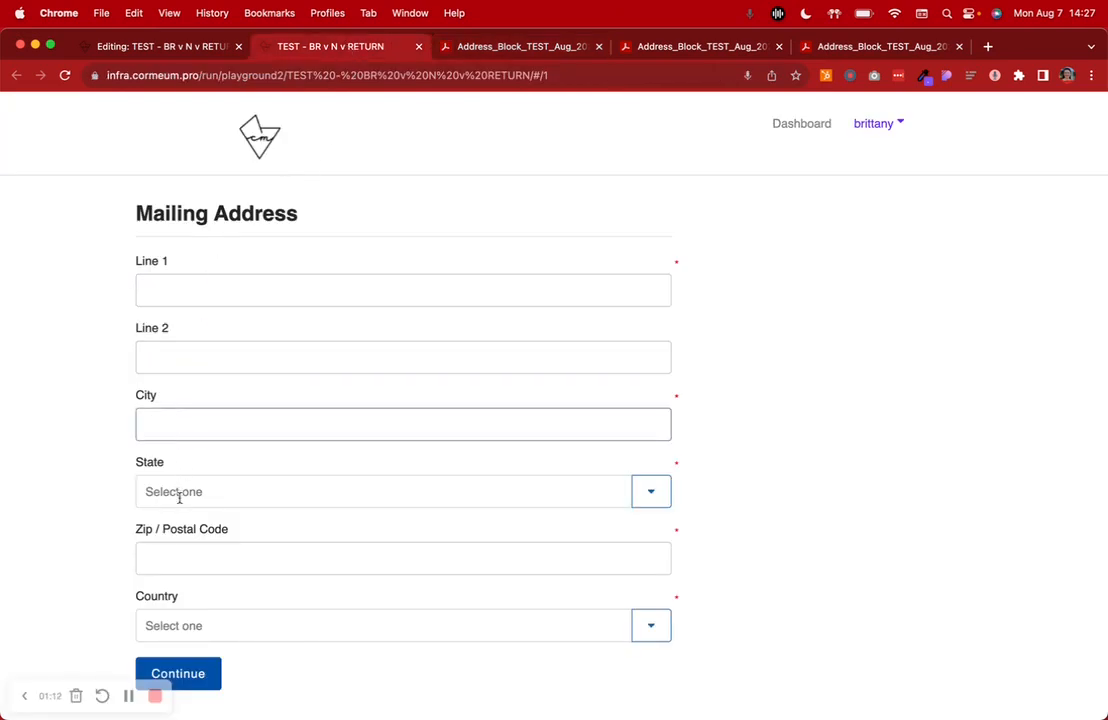
Copy the complete address block text from the first Address_Block PDF
{"action": "left_click", "coordinate": [480, 47]}
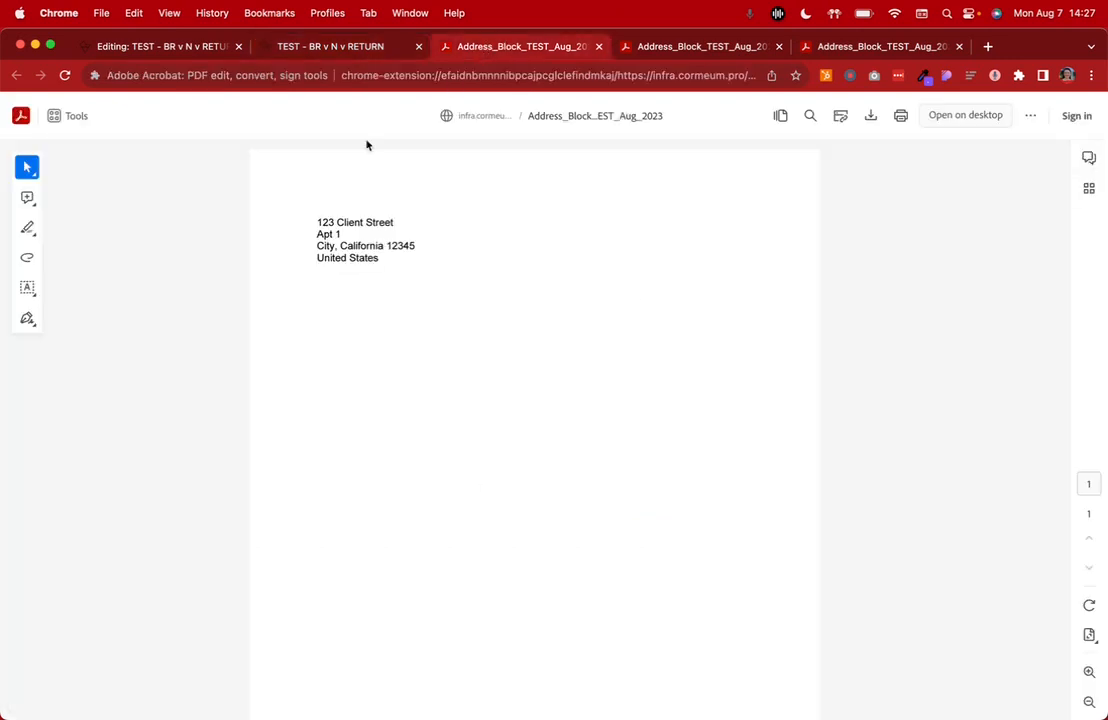
{"action": "left_click_drag", "start_coordinate": [317, 223], "coordinate": [428, 268]}
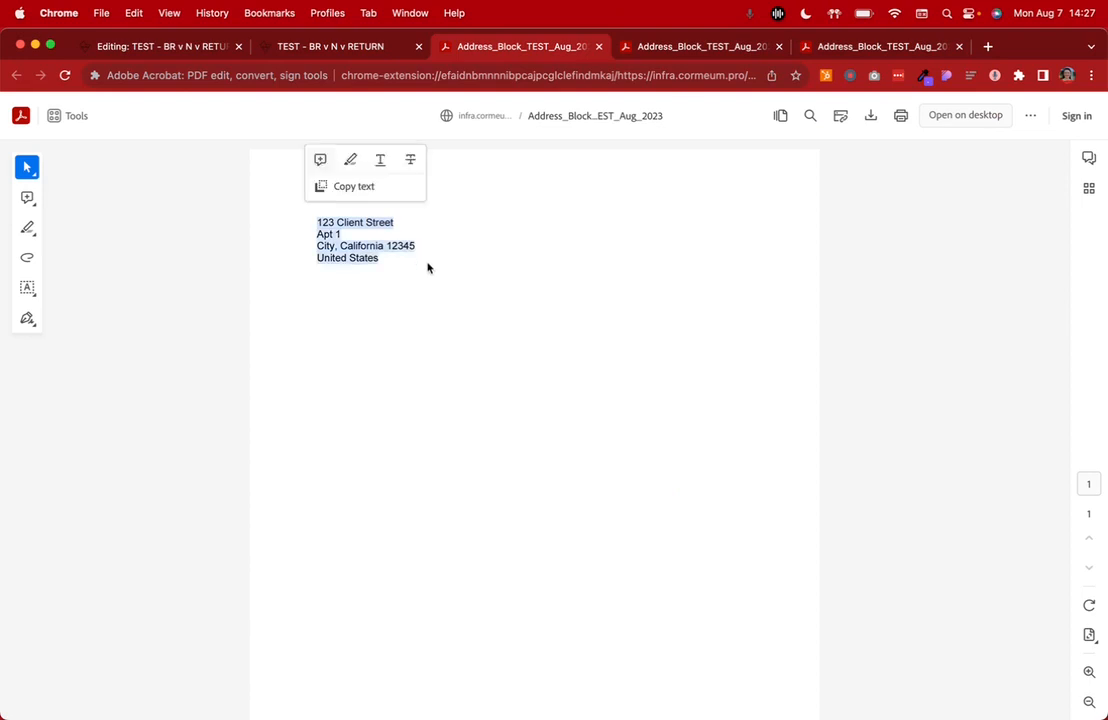
{"action": "left_click", "coordinate": [354, 186]}
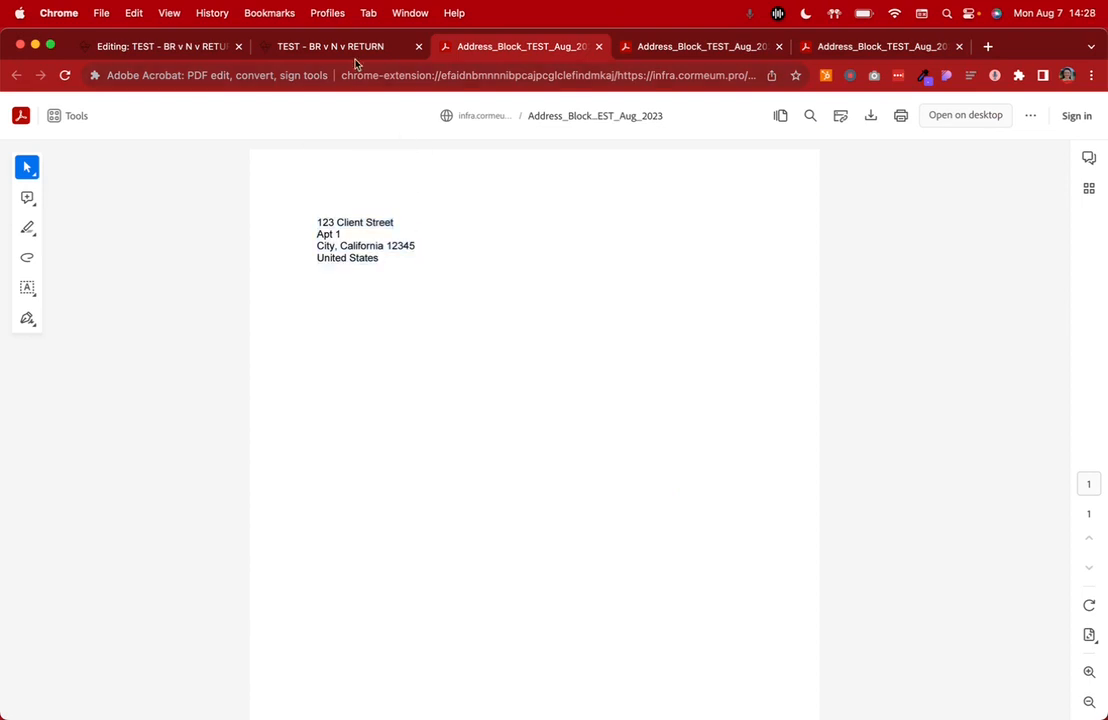
Review the titles, variable names, question types and choices of the Mailing Address questions in the TEST - BR v N v RETURN editor
{"action": "left_click", "coordinate": [312, 48]}
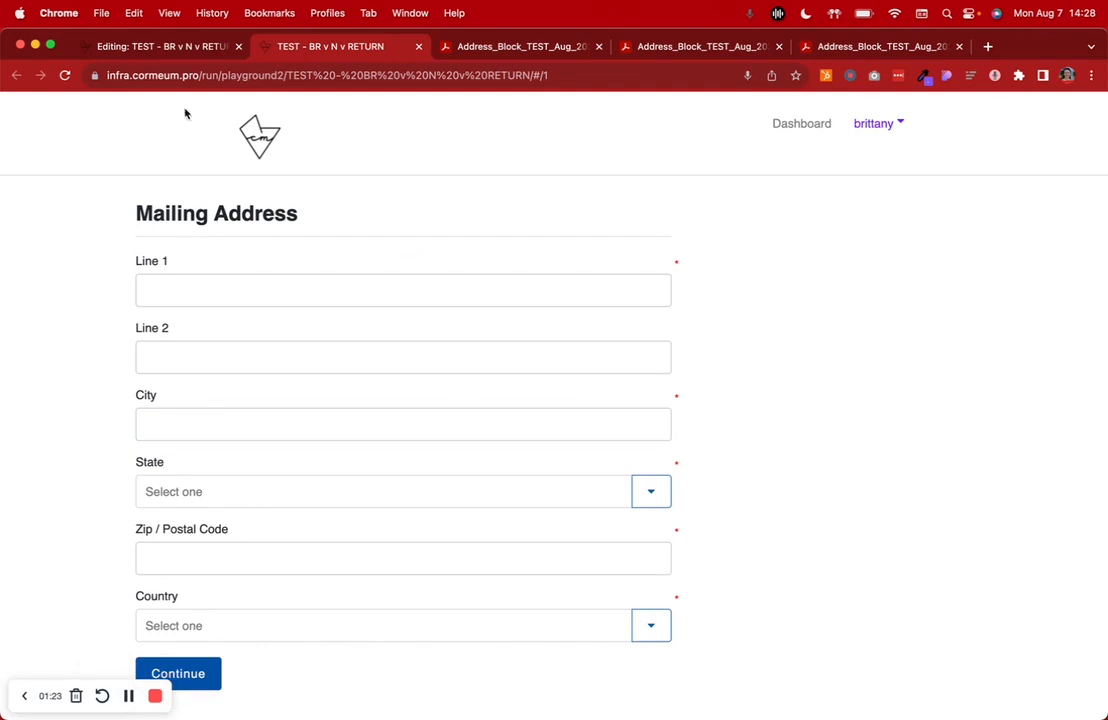
{"action": "left_click", "coordinate": [181, 47]}
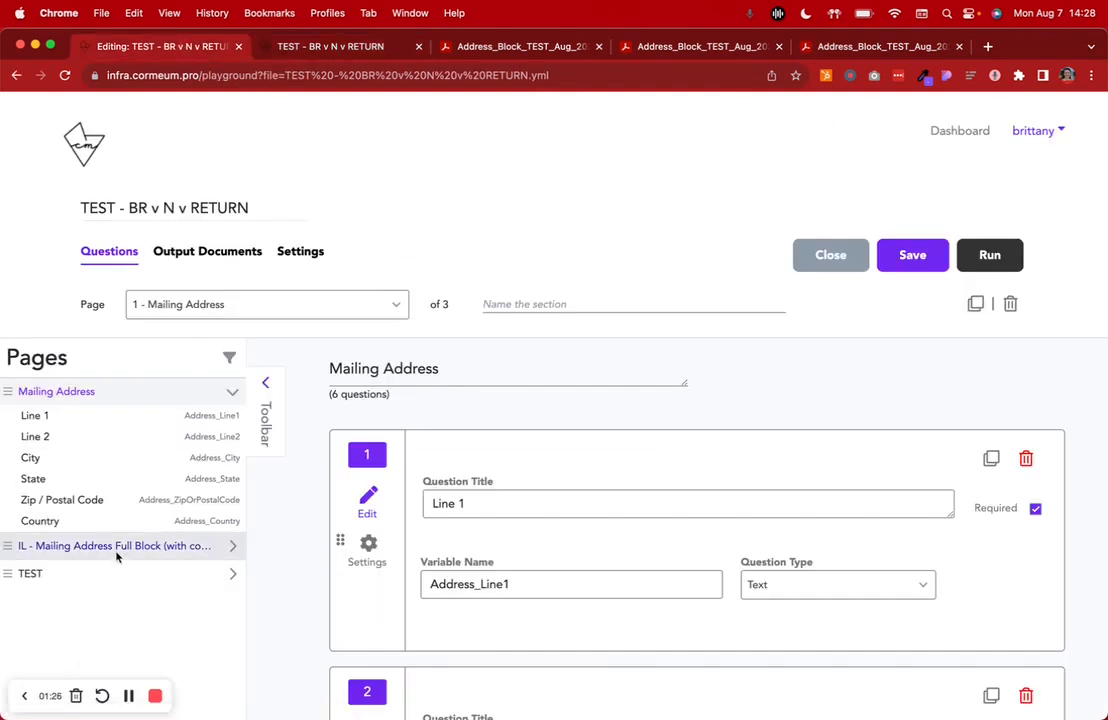
{"action": "scroll", "coordinate": [490, 490], "scroll_direction": "down", "scroll_amount": 3}
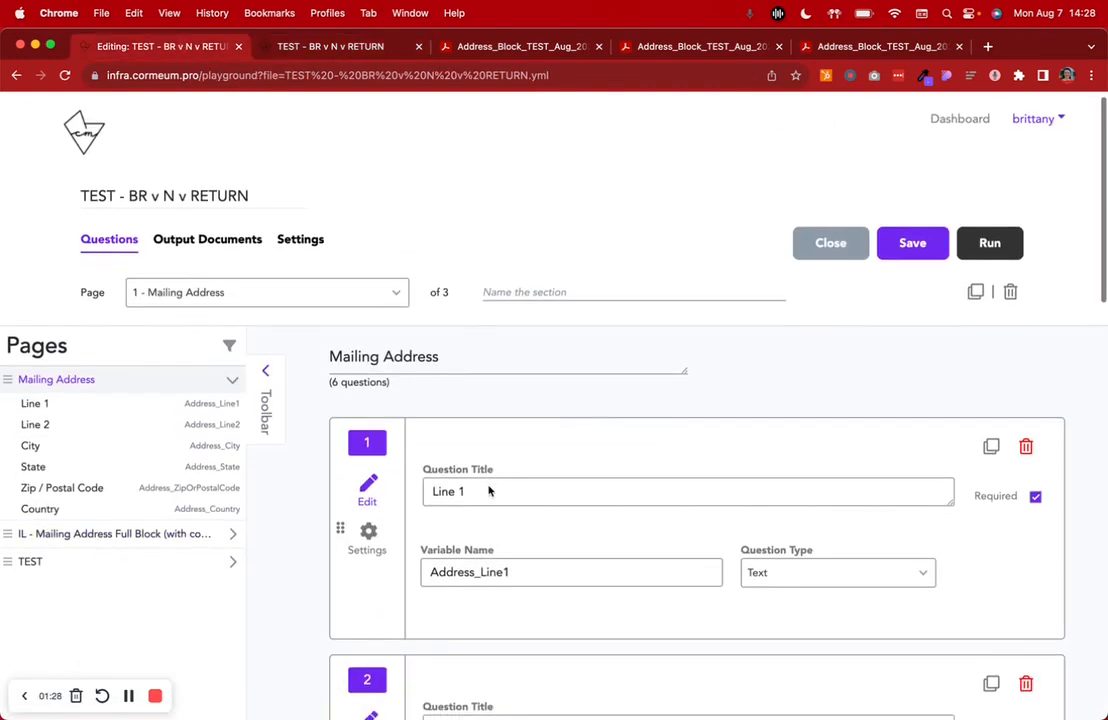
{"action": "scroll", "coordinate": [551, 361], "scroll_direction": "down", "scroll_amount": 10}
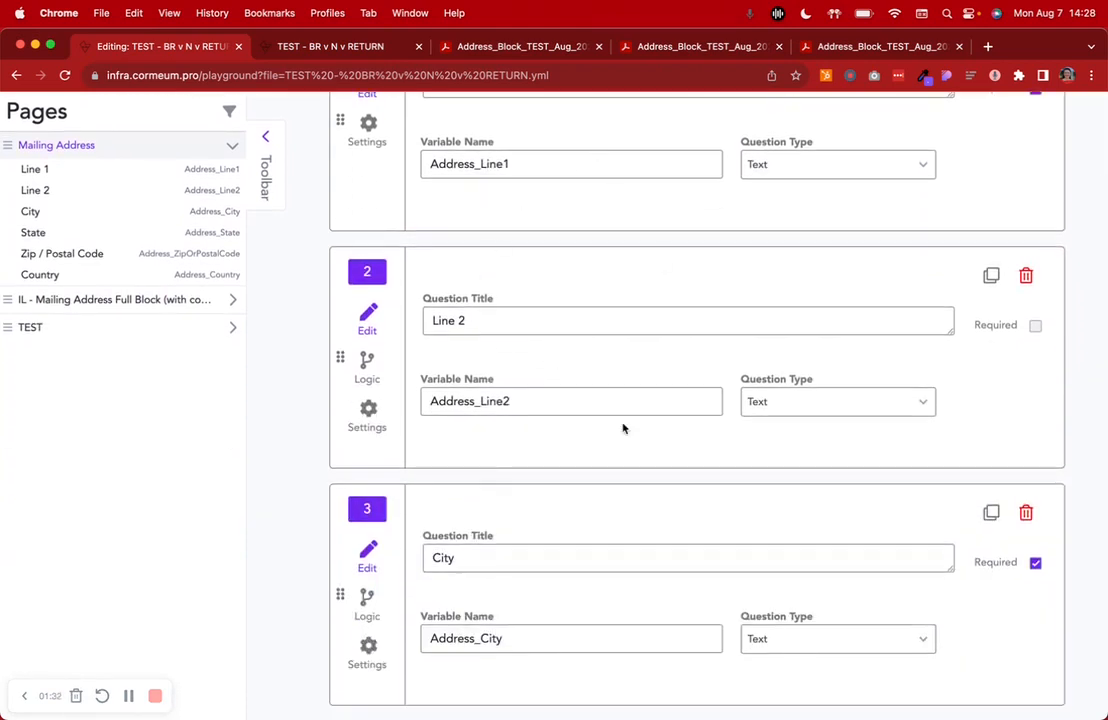
{"action": "scroll", "coordinate": [623, 428], "scroll_direction": "down", "scroll_amount": 5}
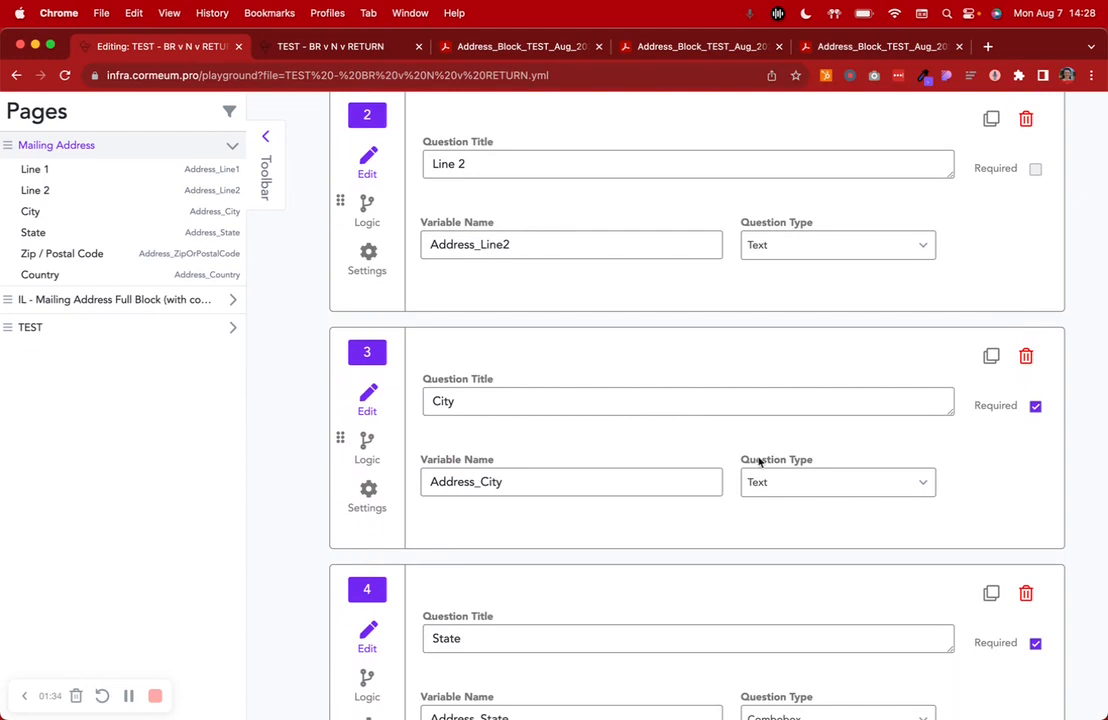
{"action": "scroll", "coordinate": [779, 494], "scroll_direction": "down", "scroll_amount": 13}
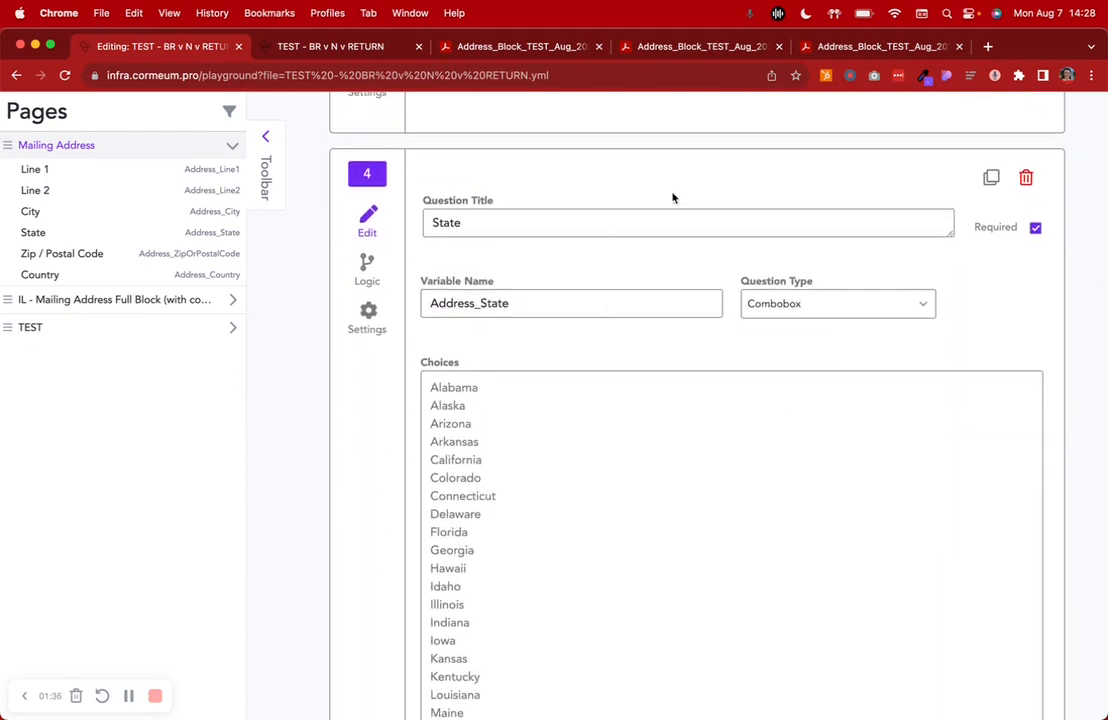
{"action": "scroll", "coordinate": [856, 349], "scroll_direction": "down", "scroll_amount": 20}
{"action": "scroll", "coordinate": [856, 349], "scroll_direction": "down", "scroll_amount": 3}
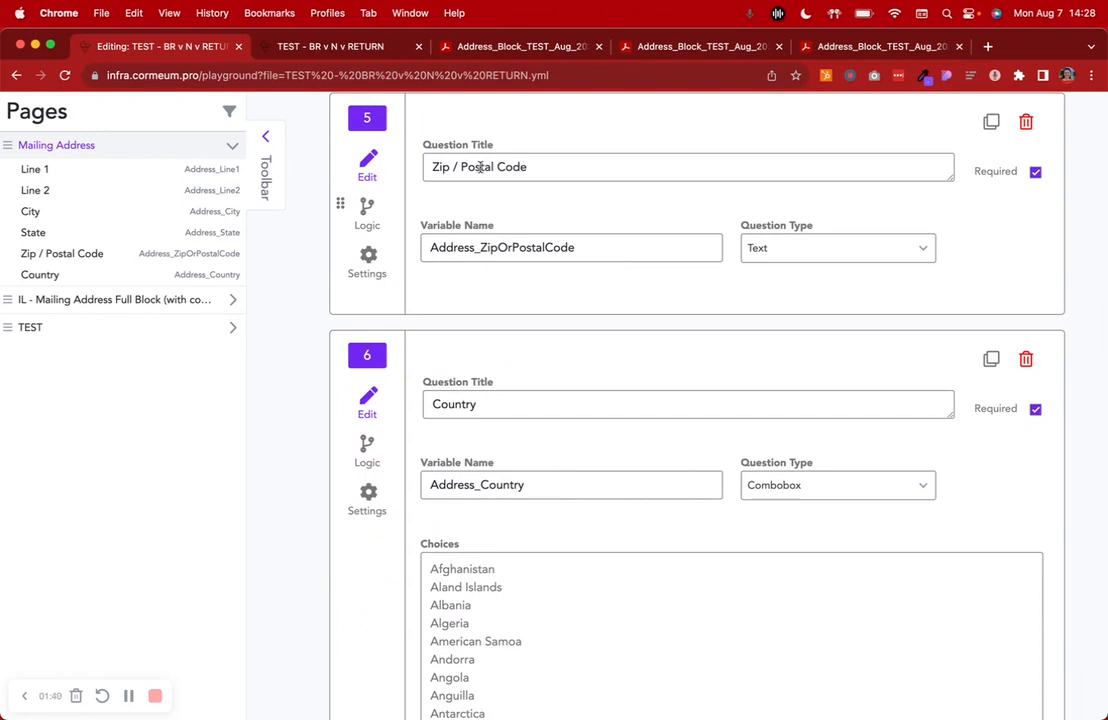
{"action": "scroll", "coordinate": [784, 247], "scroll_direction": "down", "scroll_amount": 3}
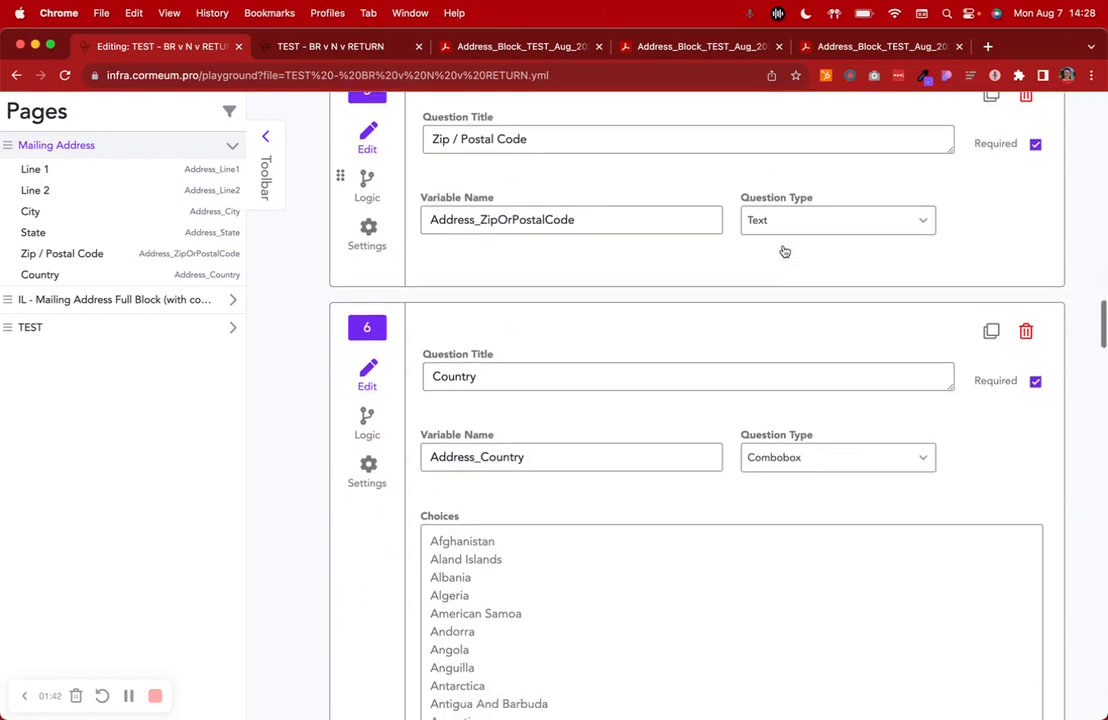
{"action": "scroll", "coordinate": [784, 251], "scroll_direction": "down", "scroll_amount": 2}
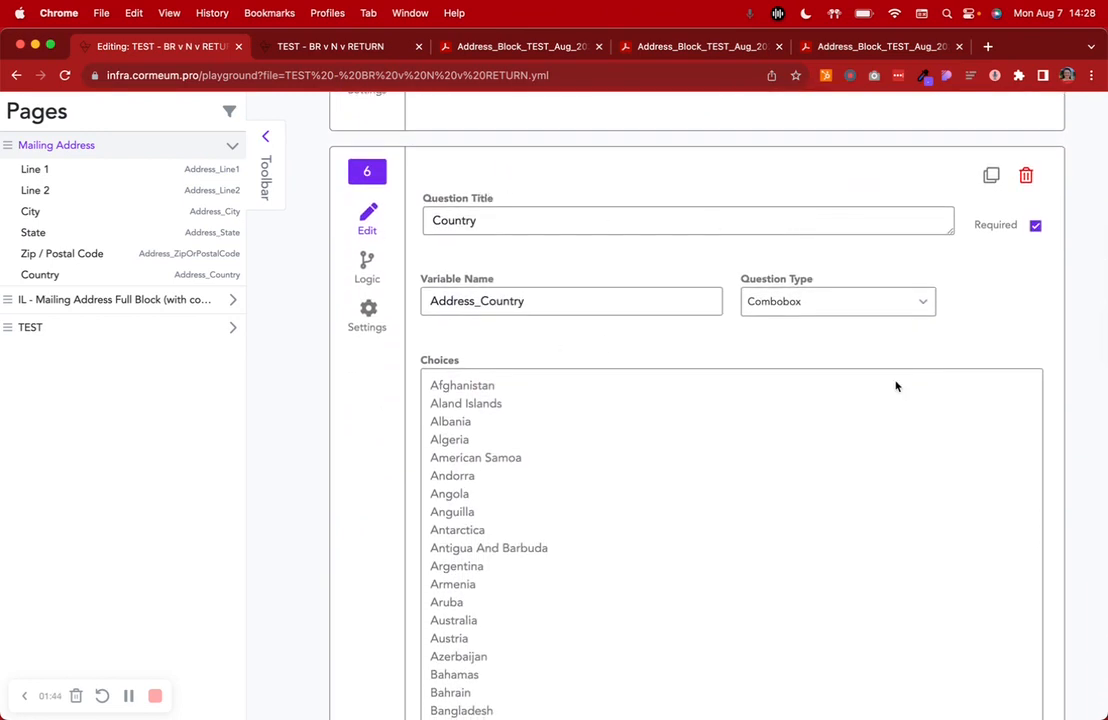
{"action": "scroll", "coordinate": [819, 325], "scroll_direction": "down", "scroll_amount": 20}
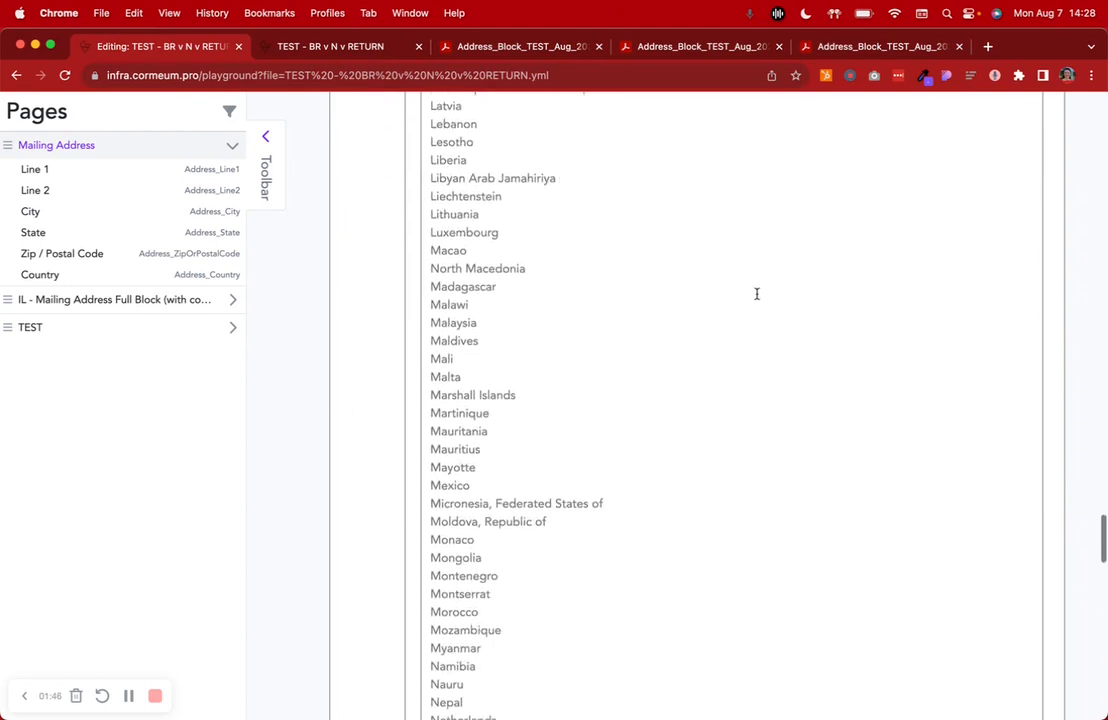
{"action": "scroll", "coordinate": [430, 302], "scroll_direction": "up", "scroll_amount": 10}
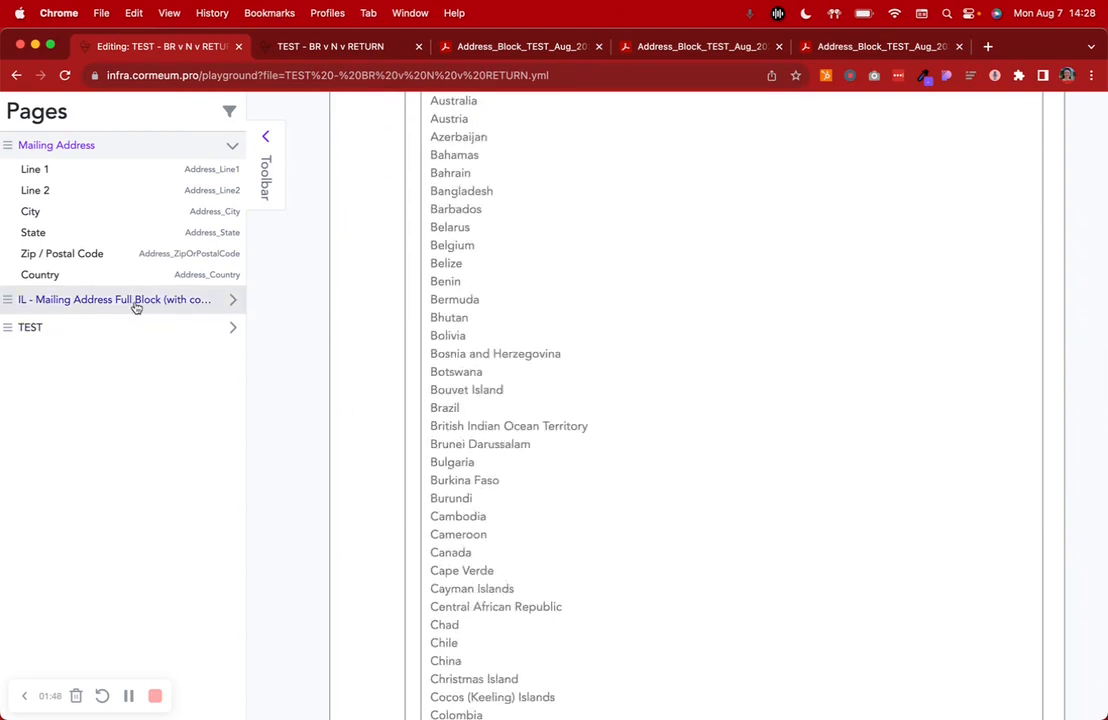
Open the IL - Mailing Address Full Block (with country) page and inspect the name of its text variable
{"action": "left_click", "coordinate": [138, 300]}
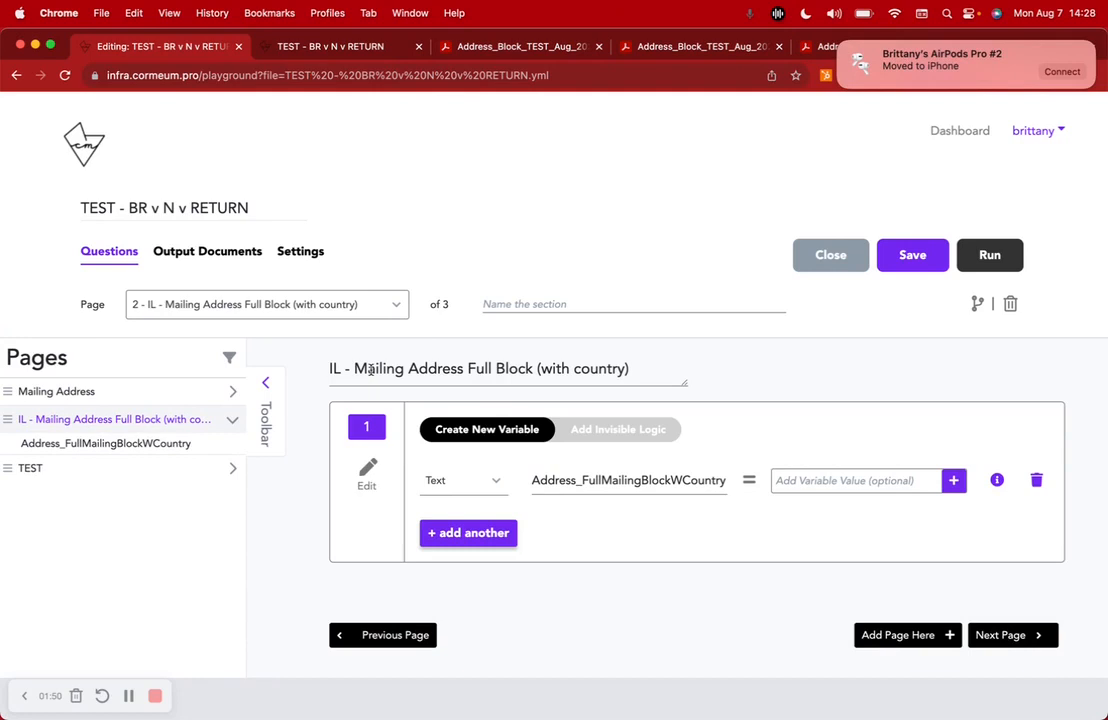
{"action": "double_click", "coordinate": [547, 481]}
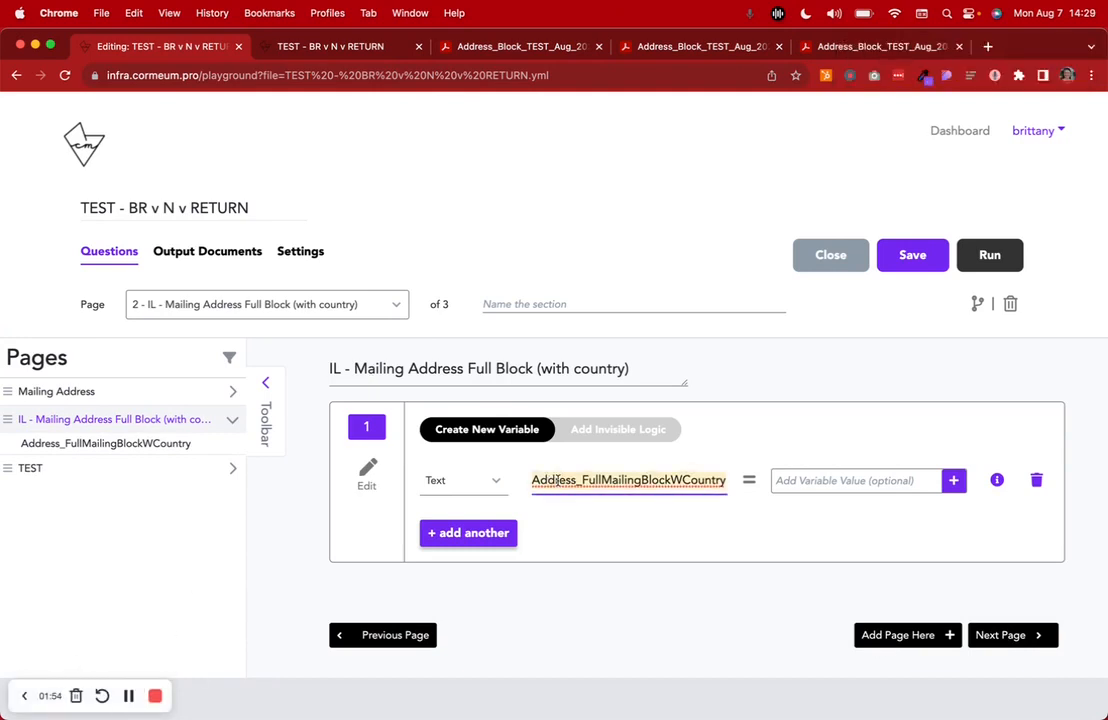
{"action": "key", "text": "Right"}
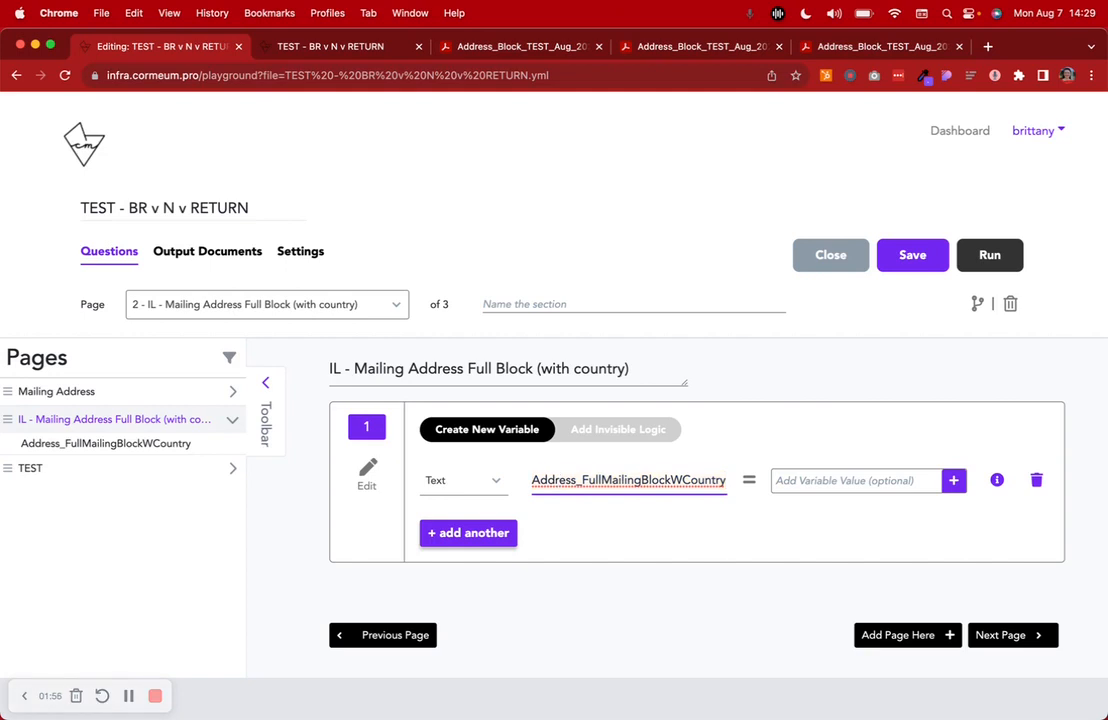
Show the page's invisible logic and review how its IF and ELSE-IF branches on Address_Line2 assemble the address block
{"action": "left_click", "coordinate": [621, 433]}
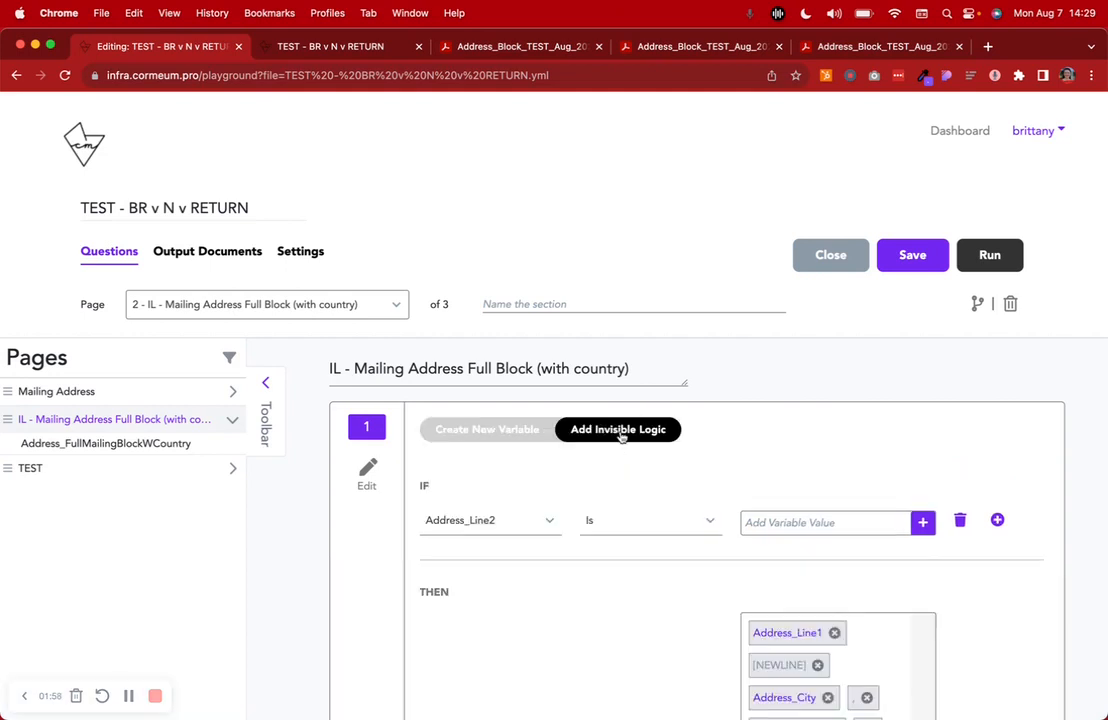
{"action": "scroll", "coordinate": [621, 437], "scroll_direction": "down", "scroll_amount": 3}
{"action": "scroll", "coordinate": [640, 428], "scroll_direction": "down", "scroll_amount": 2}
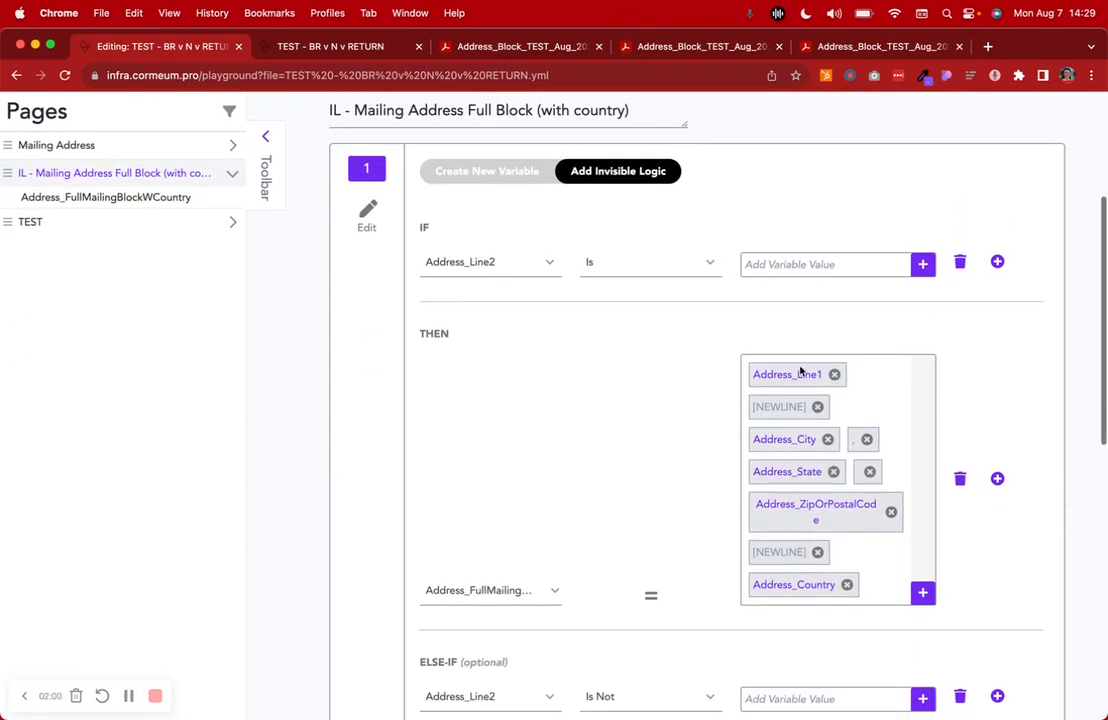
{"action": "scroll", "coordinate": [836, 398], "scroll_direction": "down", "scroll_amount": 5}
{"action": "scroll", "coordinate": [840, 395], "scroll_direction": "down", "scroll_amount": 2}
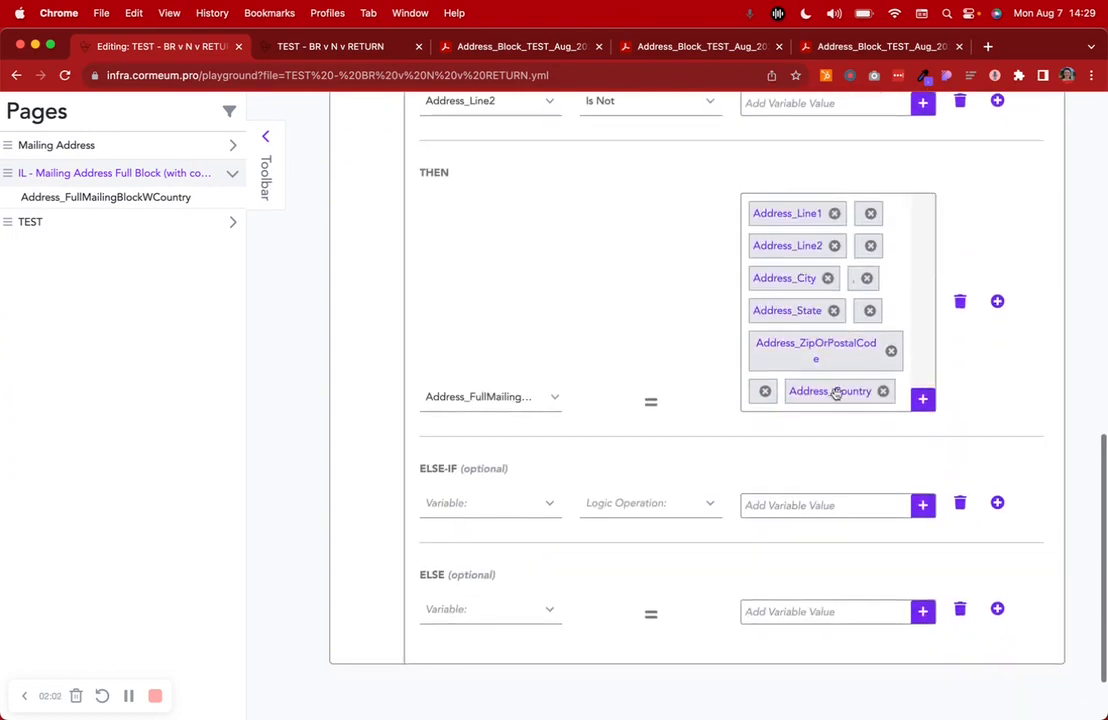
{"action": "scroll", "coordinate": [863, 348], "scroll_direction": "up", "scroll_amount": 10}
{"action": "scroll", "coordinate": [862, 347], "scroll_direction": "down", "scroll_amount": 4}
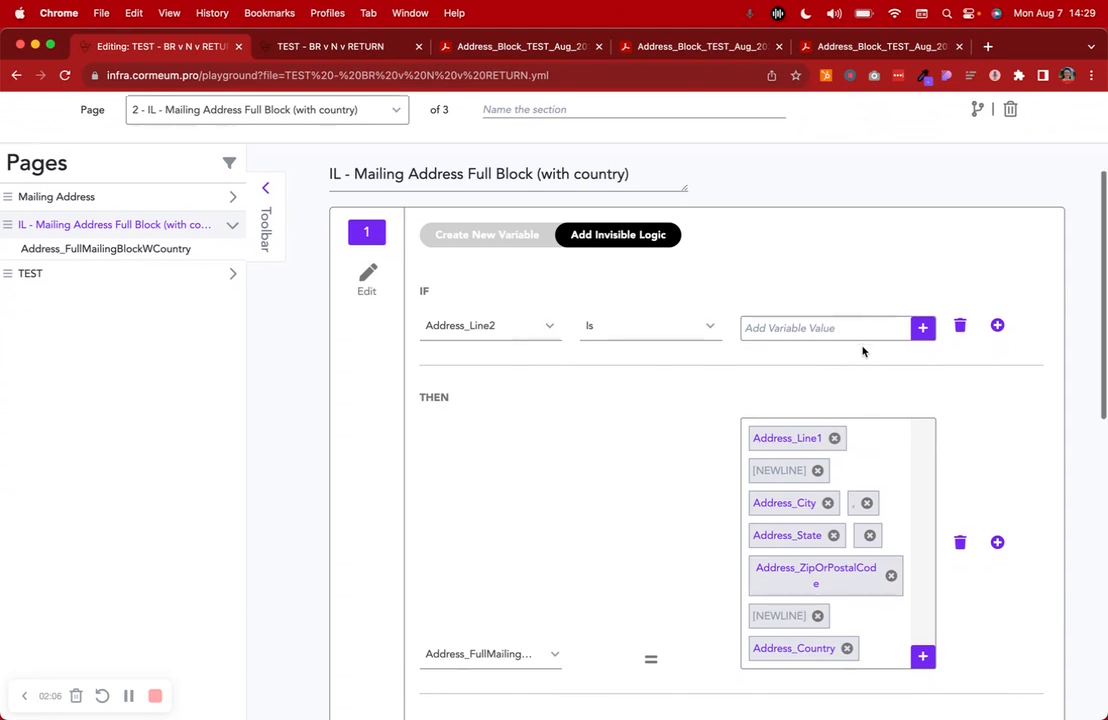
{"action": "scroll", "coordinate": [862, 350], "scroll_direction": "down", "scroll_amount": 1}
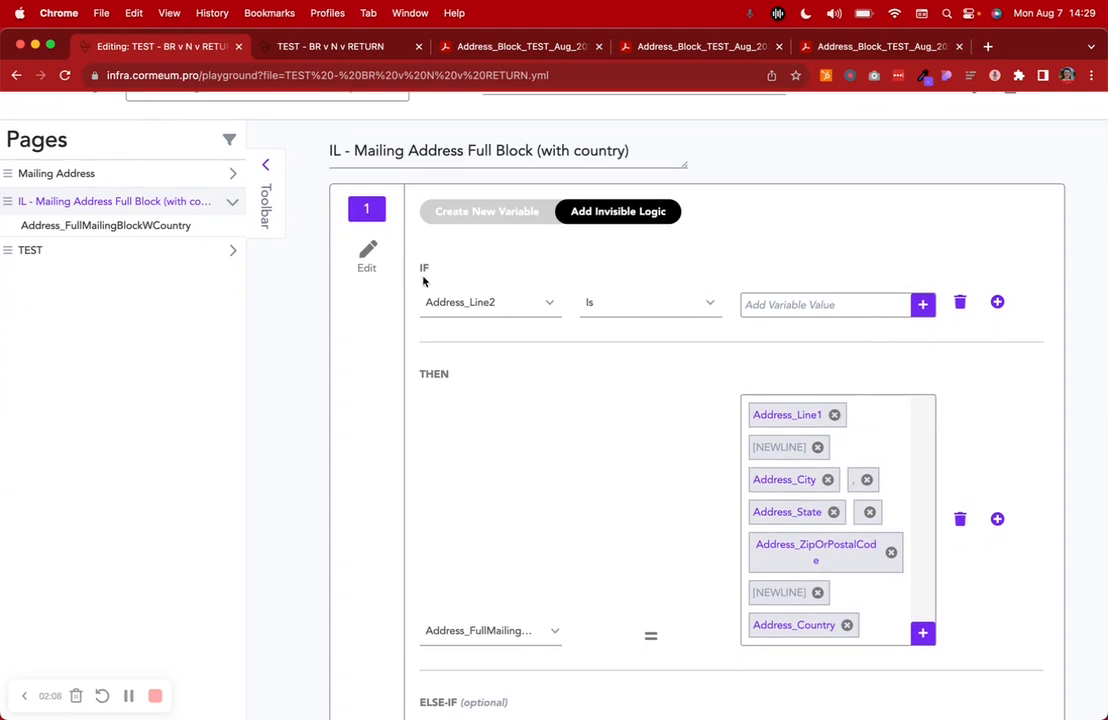
Check the Line 2 field on the running Mailing Address form, and return to the page's logic in the editor
{"action": "left_click", "coordinate": [340, 47]}
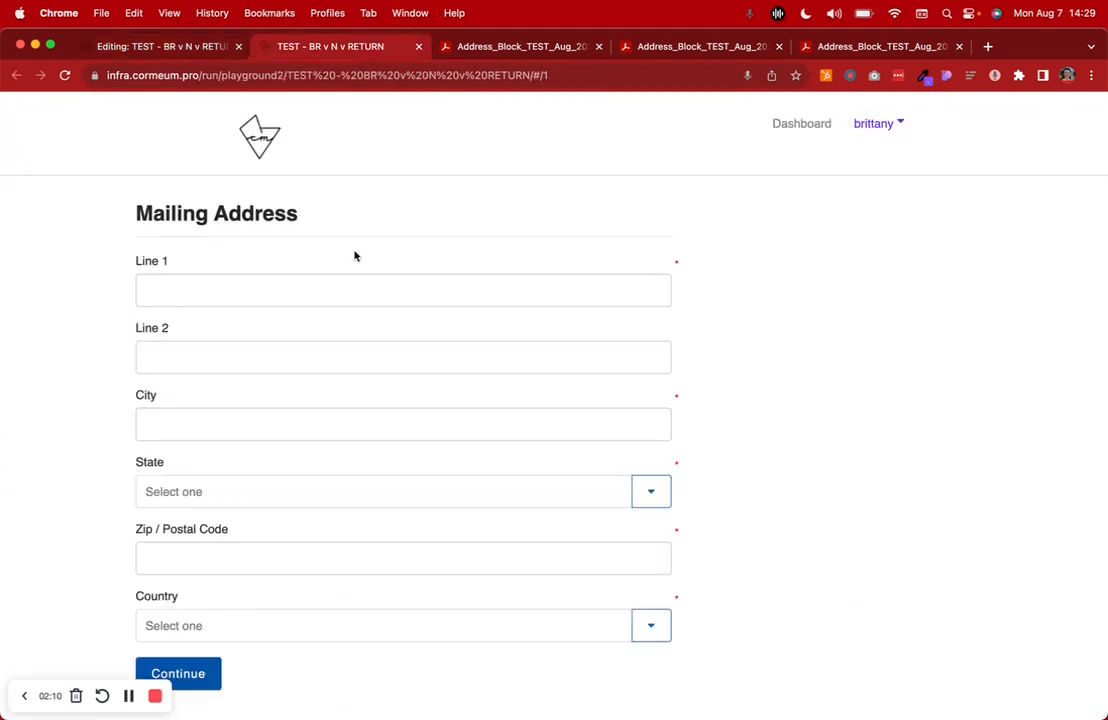
{"action": "left_click", "coordinate": [196, 353]}
{"action": "left_click", "coordinate": [160, 49]}
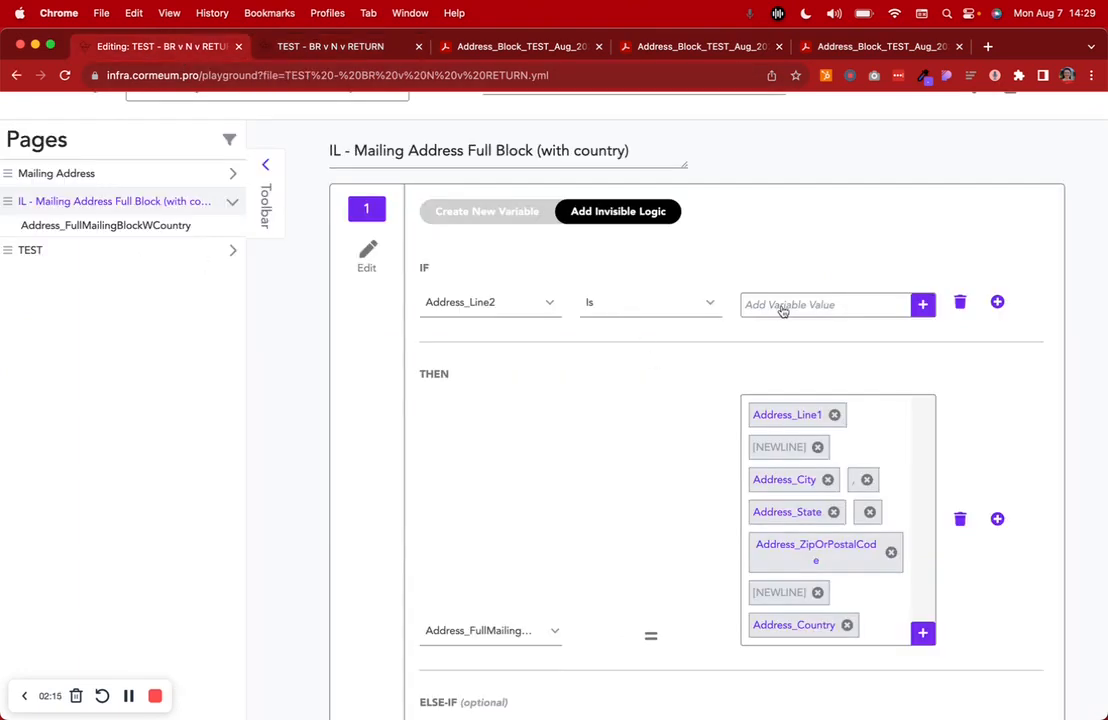
Check the full name of the variable assigned under THEN for the IF condition on Address_Line2
{"action": "scroll", "coordinate": [783, 311], "scroll_direction": "down", "scroll_amount": 3}
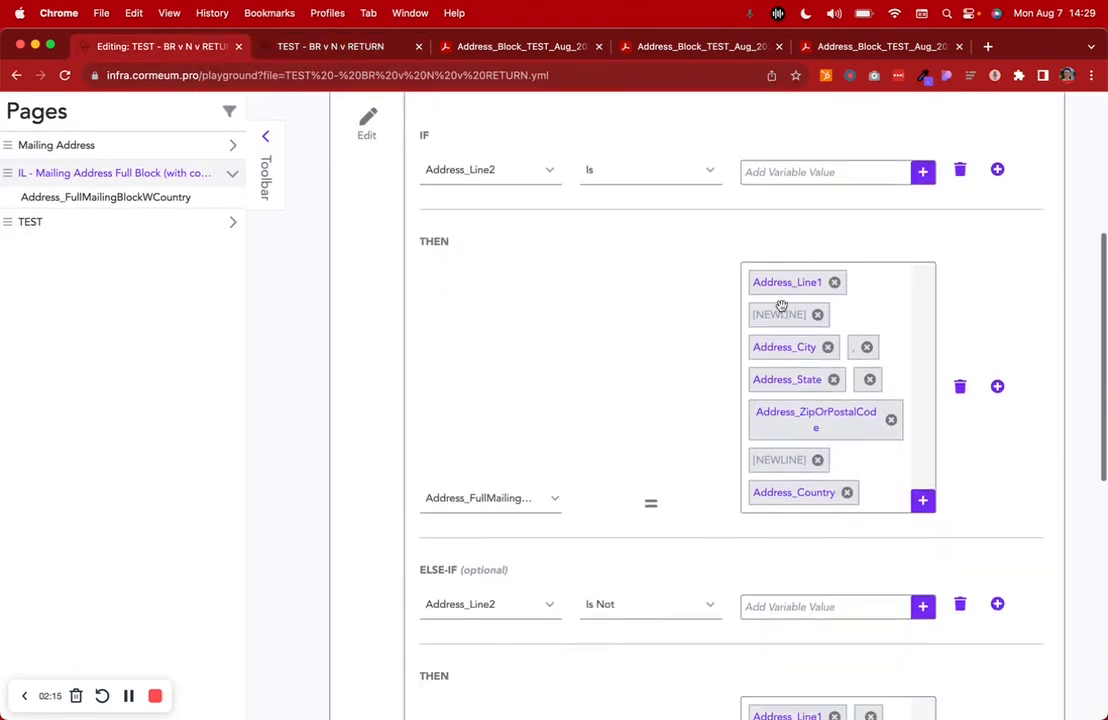
{"action": "left_click", "coordinate": [455, 500]}
{"action": "scroll", "coordinate": [512, 588], "scroll_direction": "right", "scroll_amount": 2}
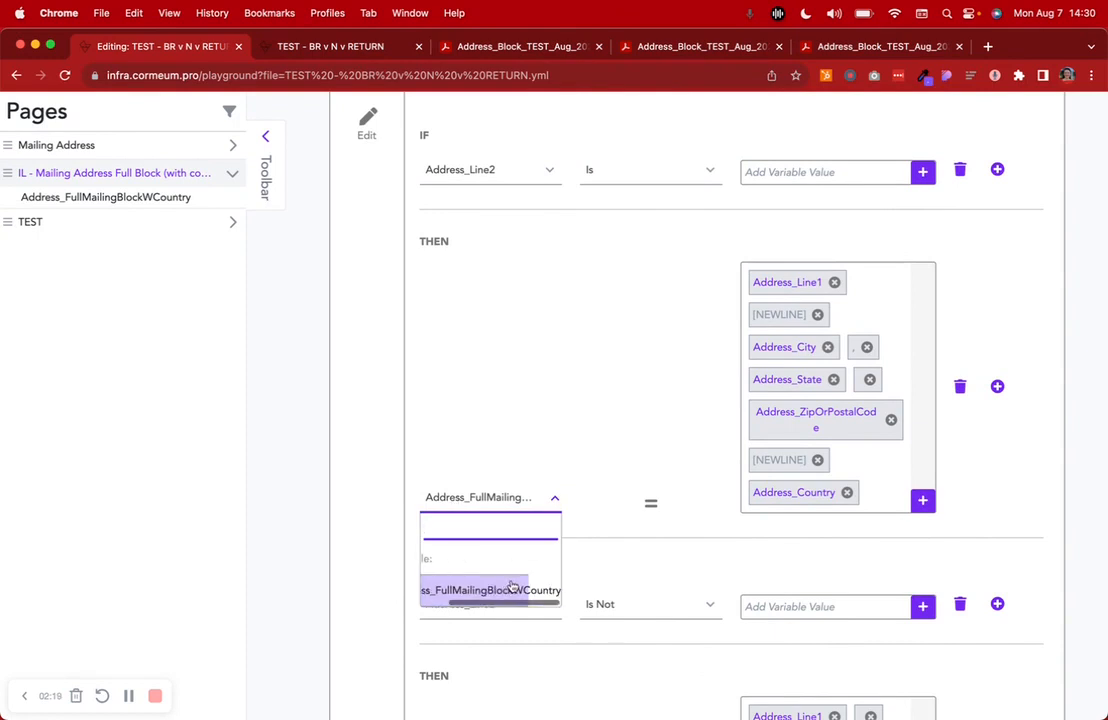
{"action": "left_click", "coordinate": [403, 524]}
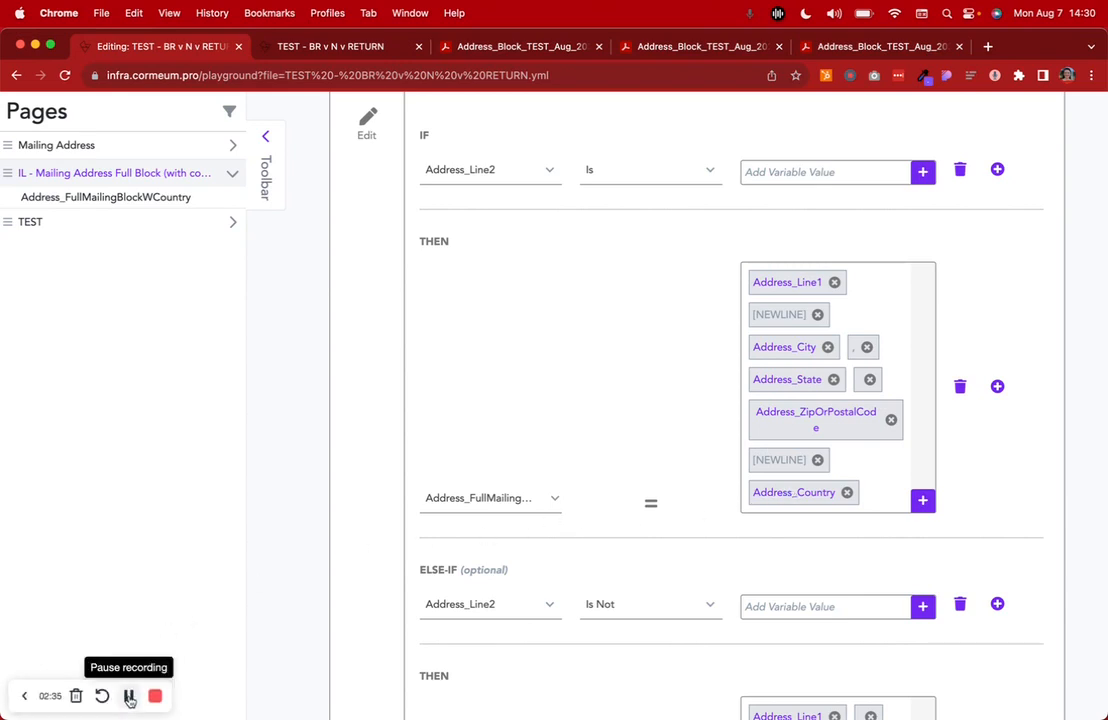
Compare the ELSE-IF branch for Address_Line2 Is Not with the IF branch that assembles the block without line 2
{"action": "left_click_drag", "start_coordinate": [420, 570], "coordinate": [456, 570]}
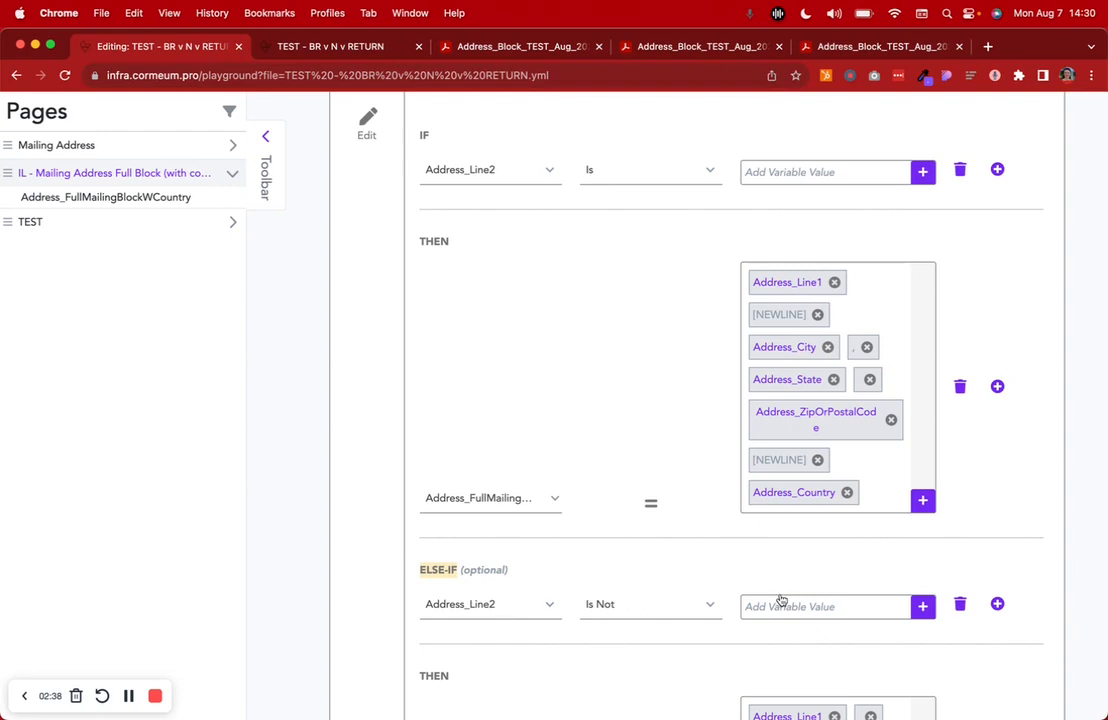
{"action": "scroll", "coordinate": [782, 599], "scroll_direction": "down", "scroll_amount": 5}
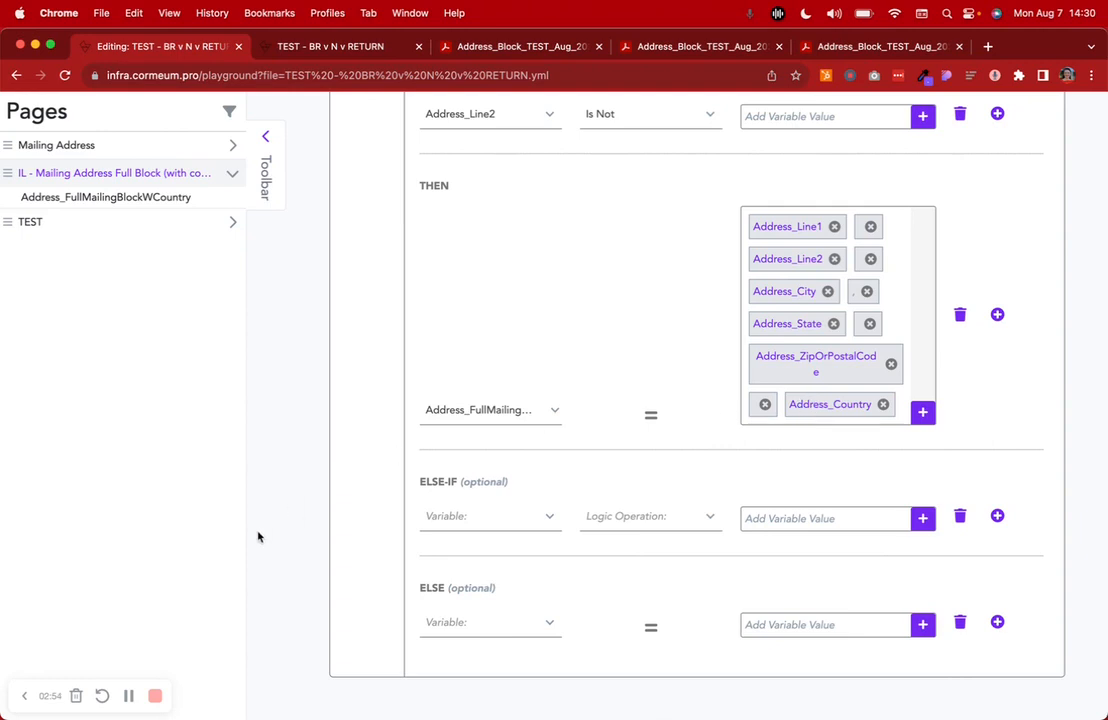
{"action": "scroll", "coordinate": [281, 499], "scroll_direction": "up", "scroll_amount": 9}
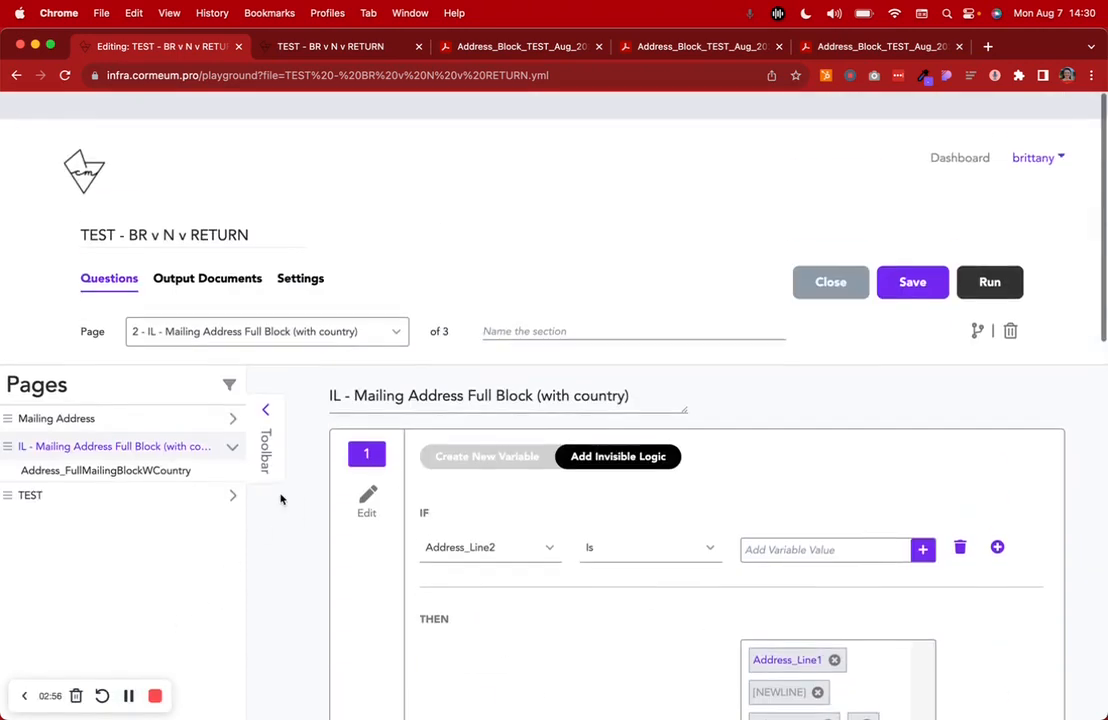
{"action": "scroll", "coordinate": [640, 391], "scroll_direction": "down", "scroll_amount": 4}
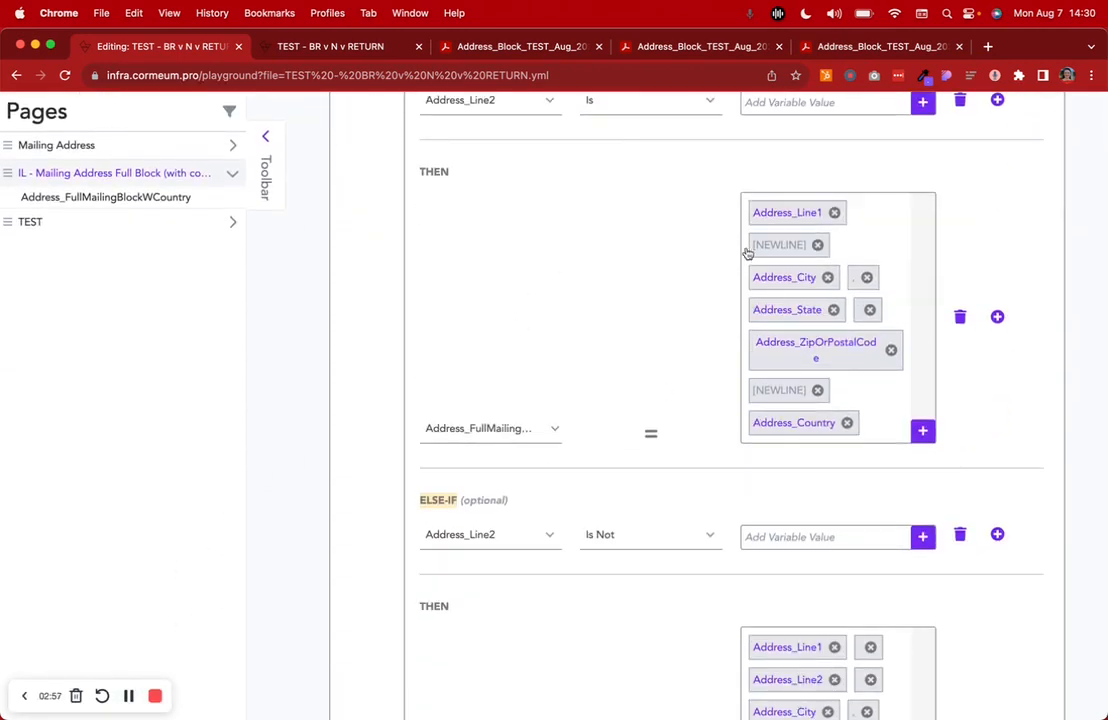
{"action": "scroll", "coordinate": [804, 329], "scroll_direction": "down", "scroll_amount": 3}
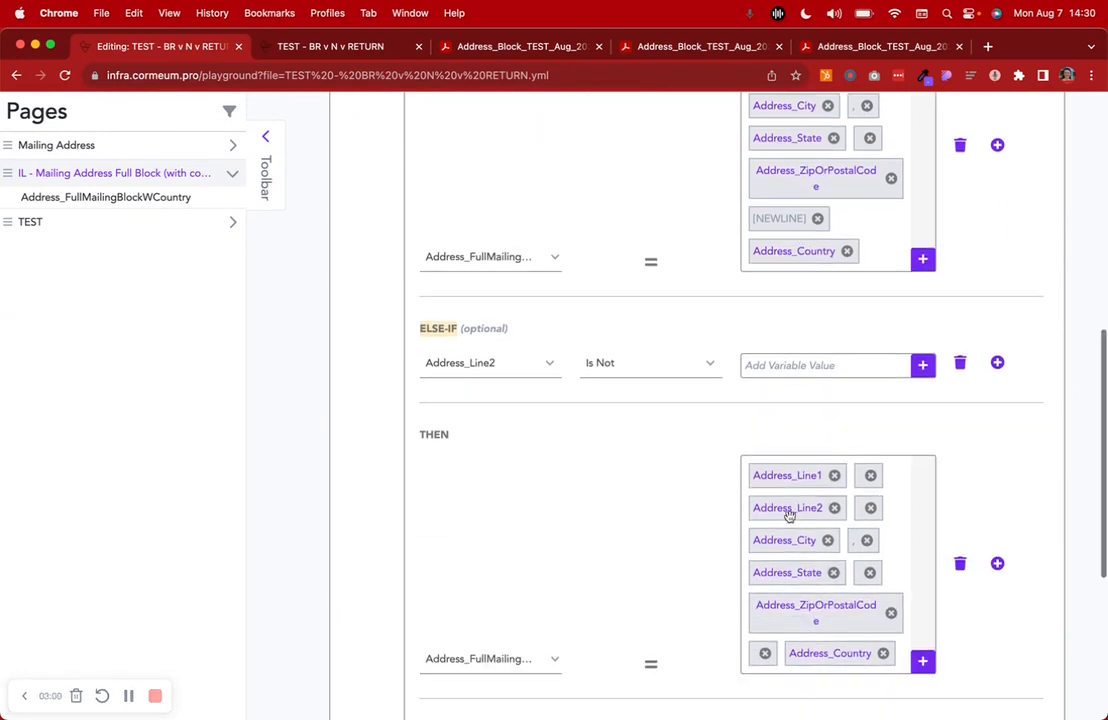
{"action": "scroll", "coordinate": [460, 498], "scroll_direction": "up", "scroll_amount": 10}
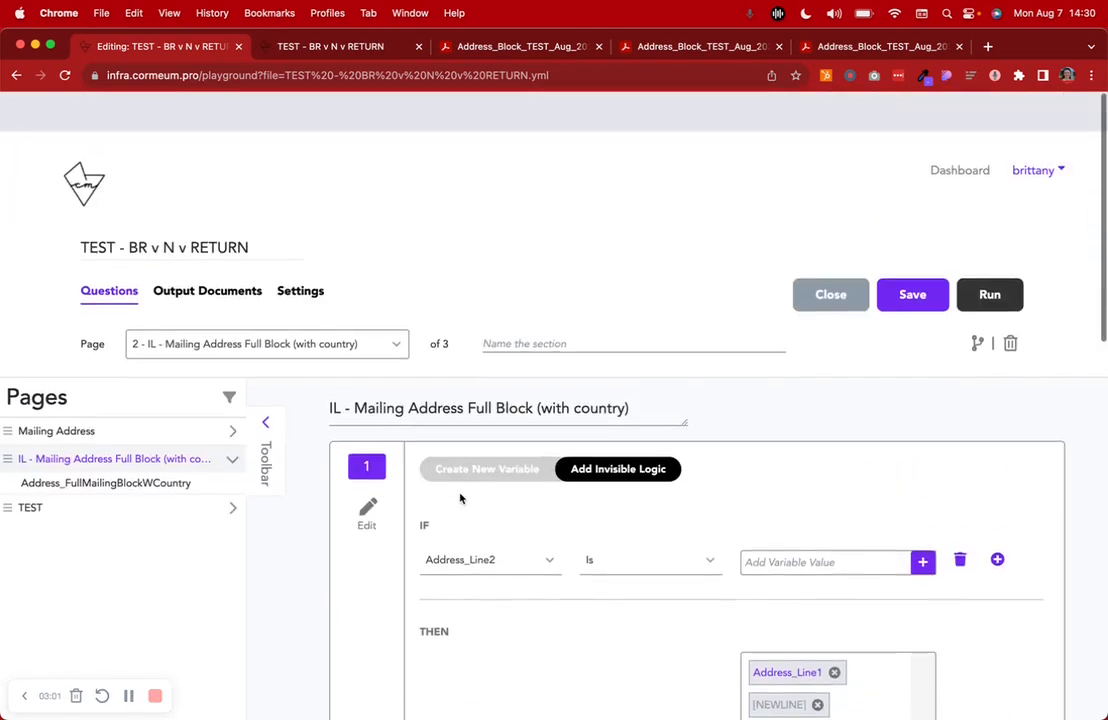
Check the address fields on the running Mailing Address form, and return to the IF and ELSE-IF branches in the editor
{"action": "left_click", "coordinate": [351, 51]}
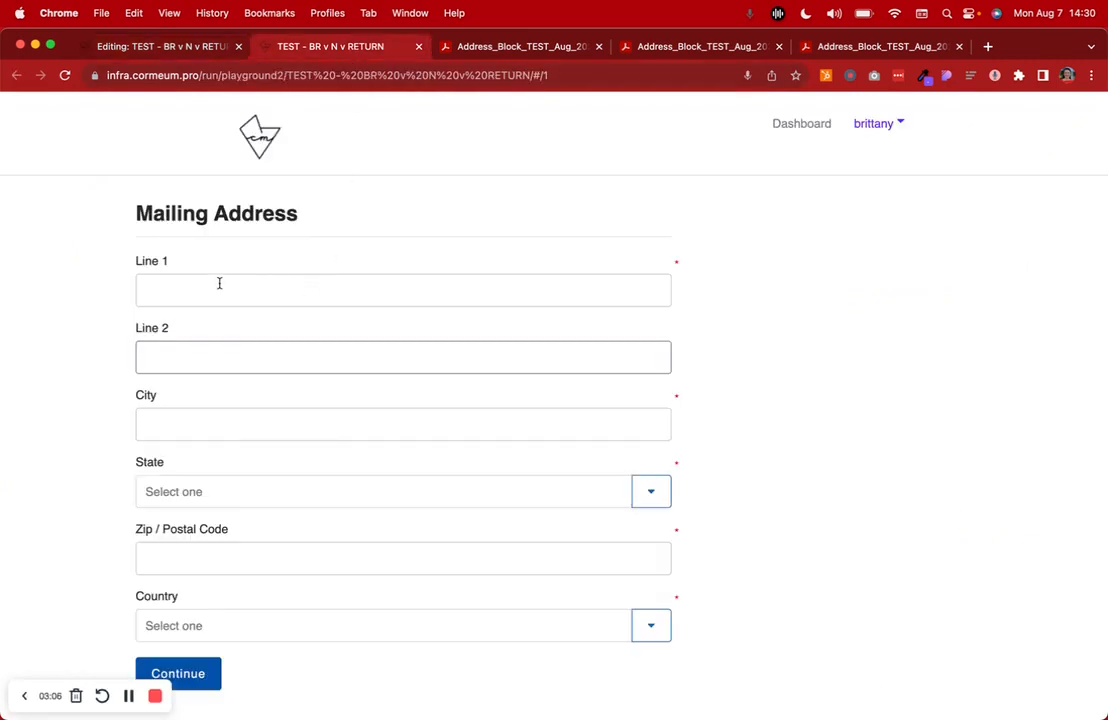
{"action": "left_click", "coordinate": [164, 42]}
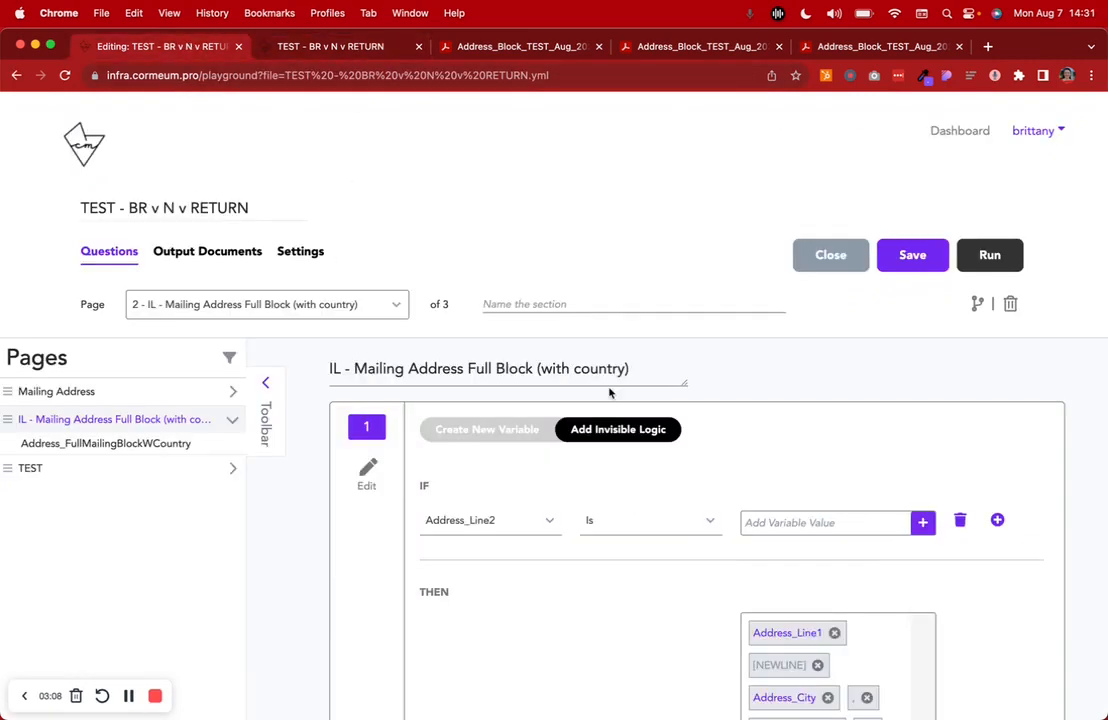
{"action": "scroll", "coordinate": [611, 390], "scroll_direction": "down", "scroll_amount": 5}
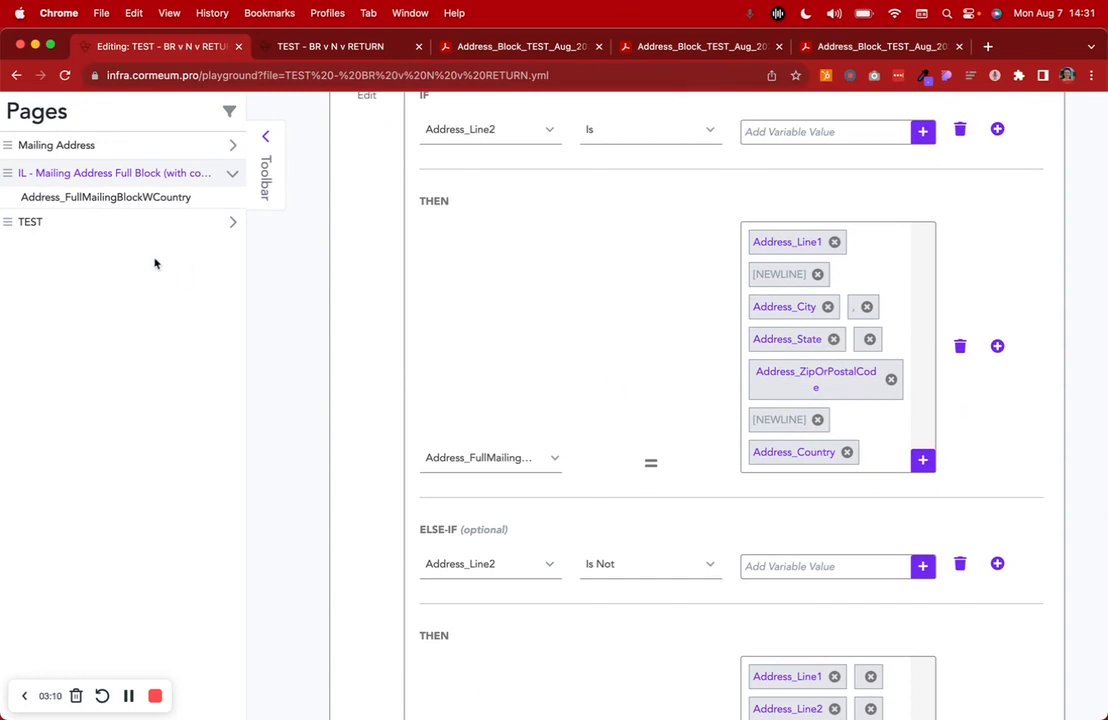
Open the TEST page and inspect the title of its instruction question
{"action": "left_click", "coordinate": [45, 224]}
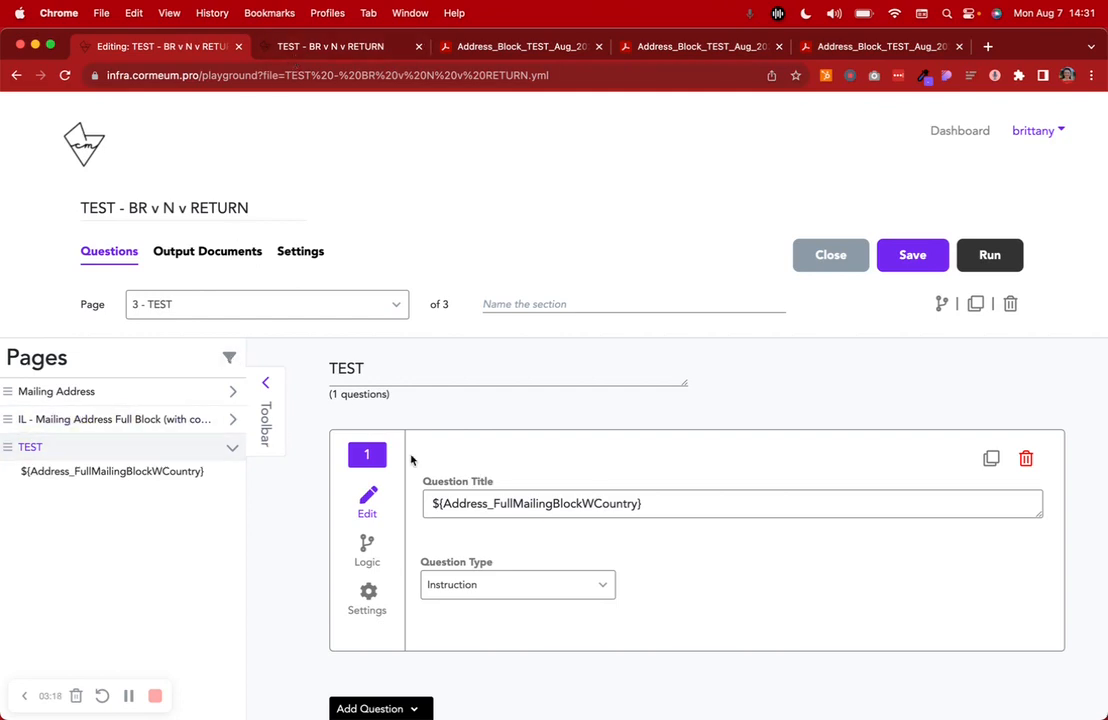
{"action": "left_click", "coordinate": [453, 503]}
{"action": "double_click", "coordinate": [453, 503]}
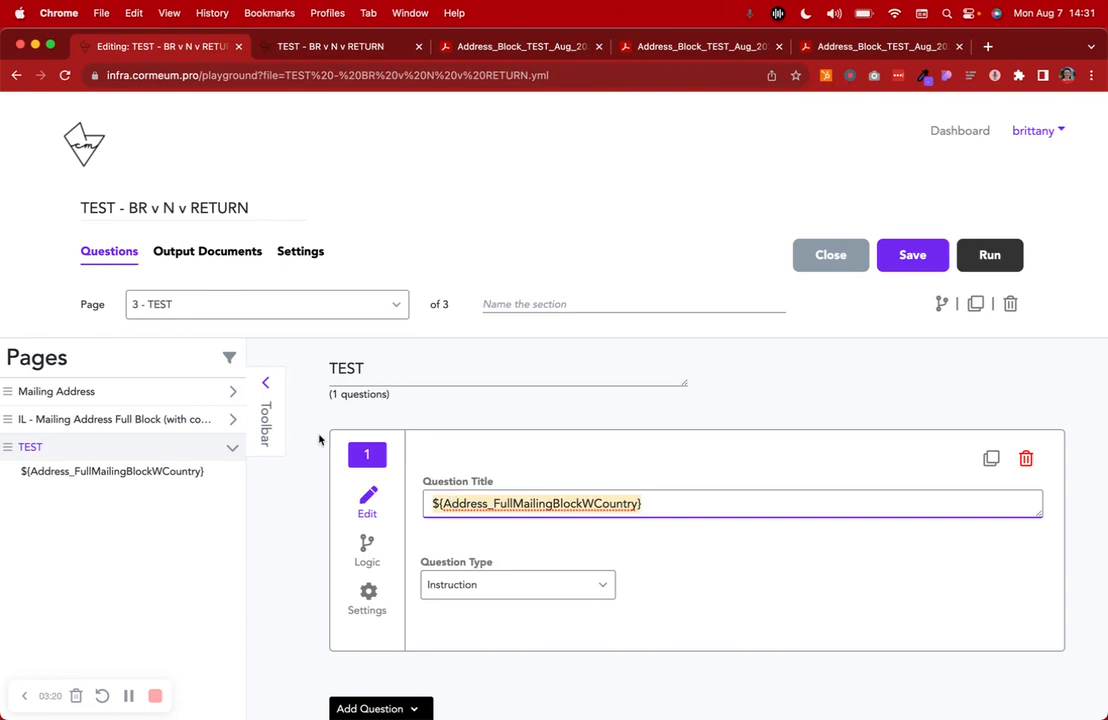
Expand the IL page in the page list and compare its variable name with the one inside the ${} of the question title
{"action": "left_click", "coordinate": [233, 419]}
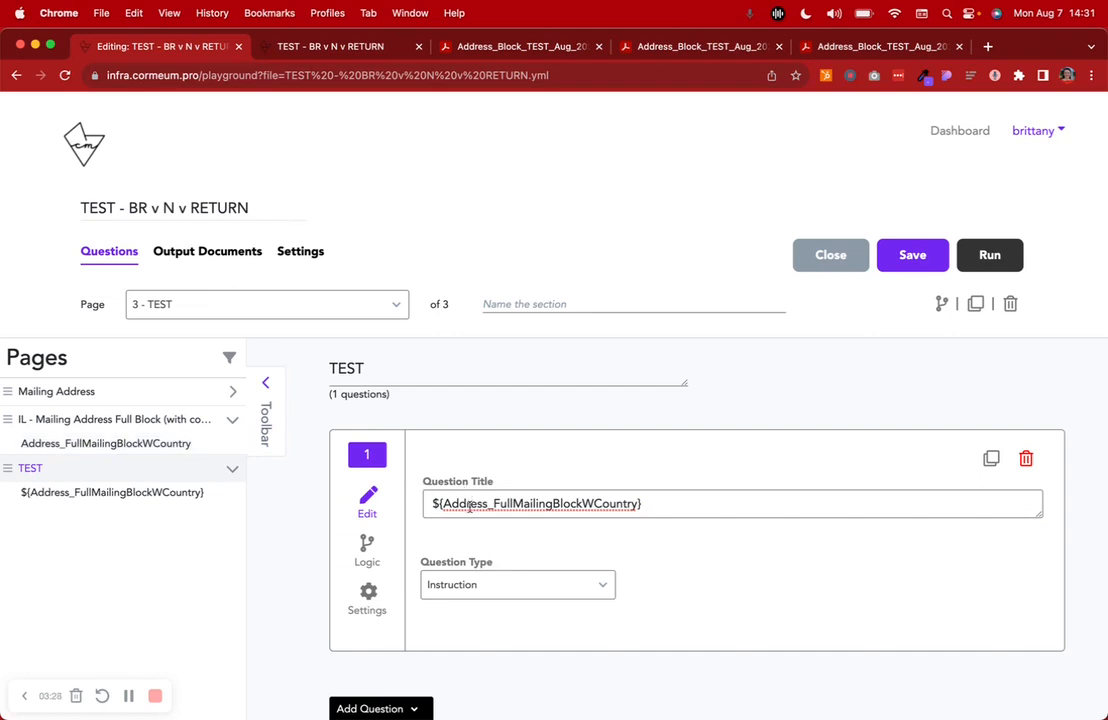
{"action": "left_click", "coordinate": [476, 503]}
{"action": "left_click", "coordinate": [431, 503]}
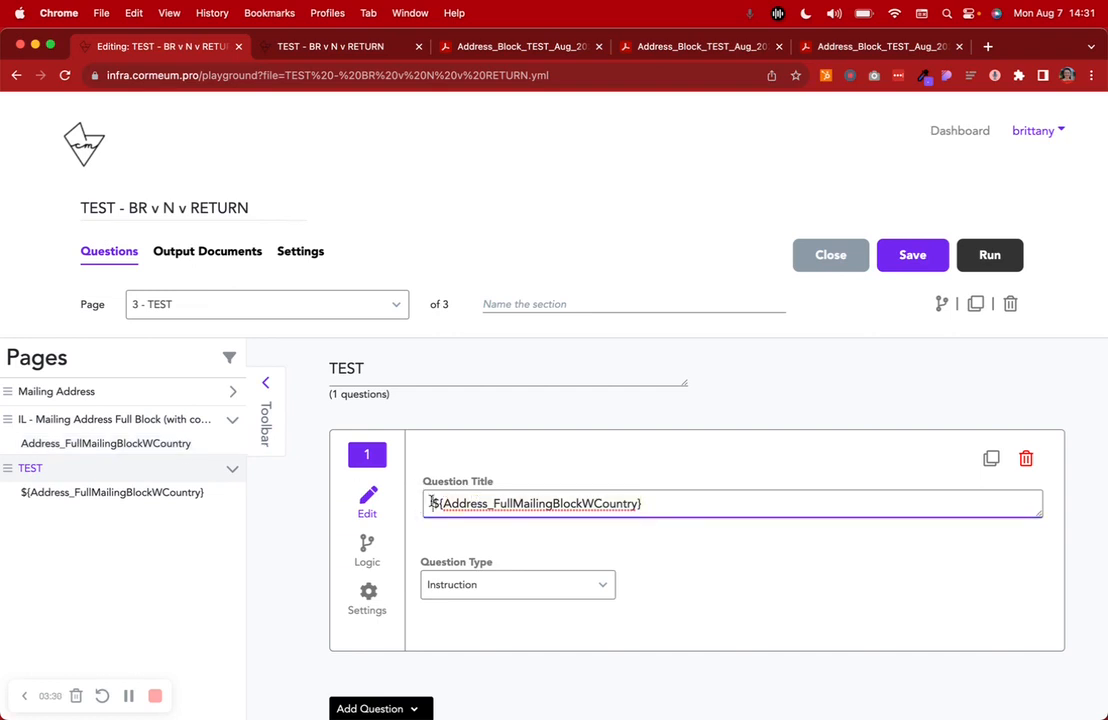
{"action": "left_click_drag", "start_coordinate": [443, 504], "coordinate": [634, 506]}
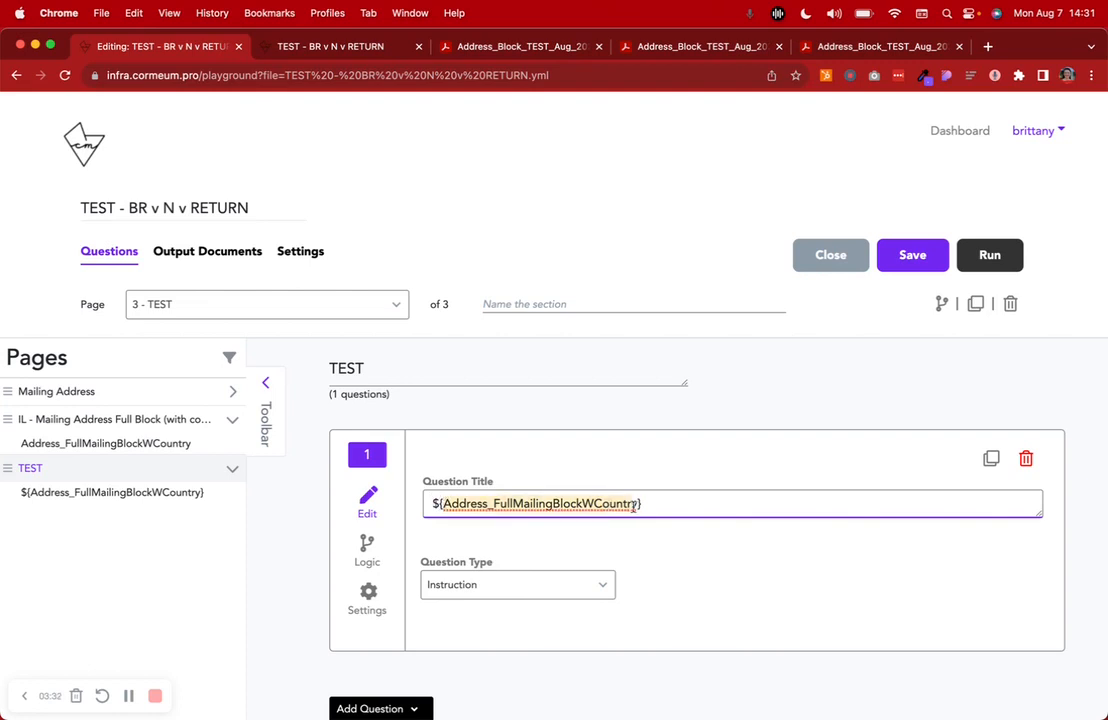
{"action": "left_click", "coordinate": [640, 505]}
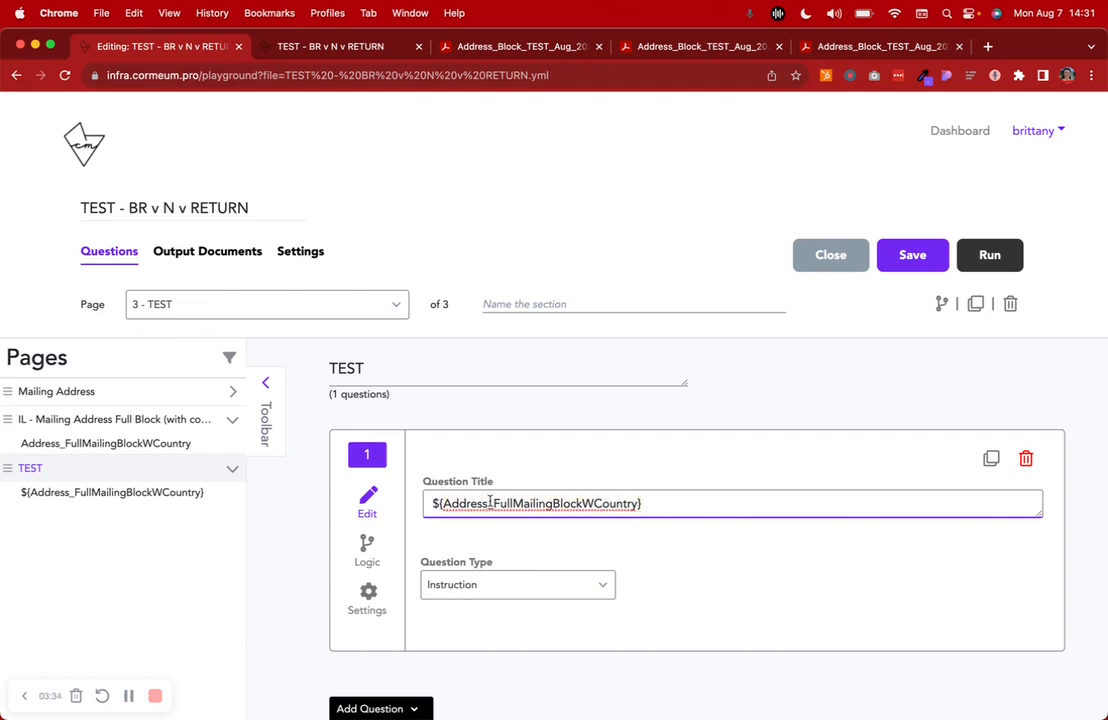
{"action": "left_click_drag", "start_coordinate": [443, 504], "coordinate": [632, 504]}
{"action": "left_click", "coordinate": [285, 540]}
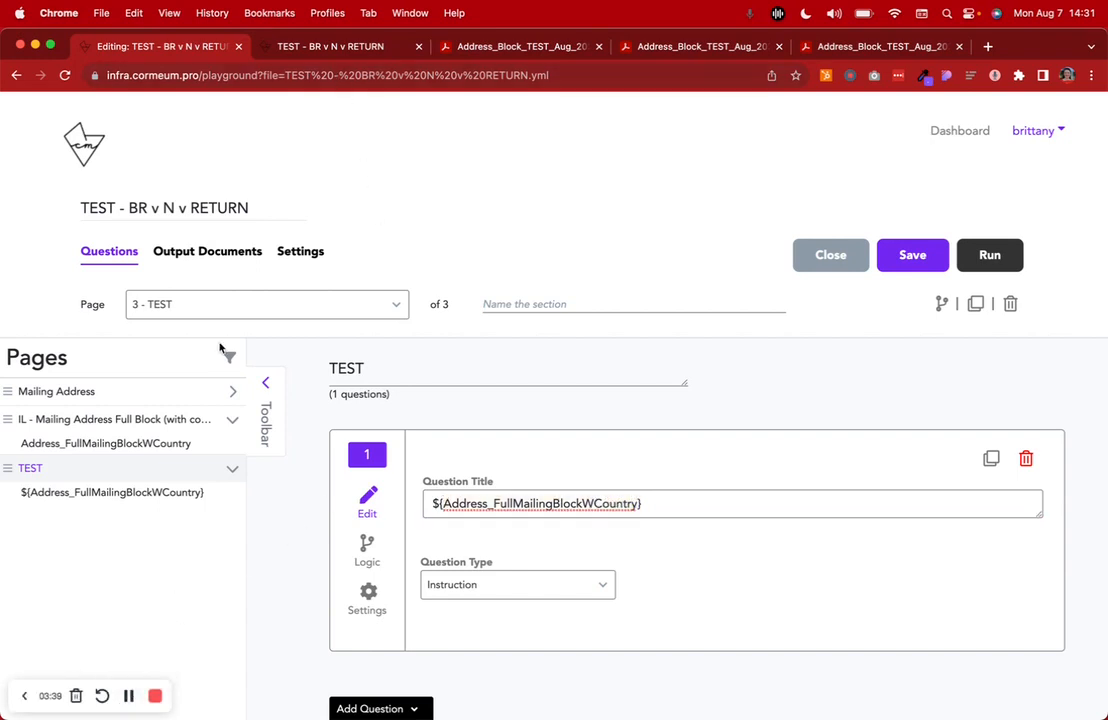
Reopen the invisible logic of the IL - Mailing Address Full Block (with country) page and review how it assembles the address
{"action": "left_click", "coordinate": [208, 420]}
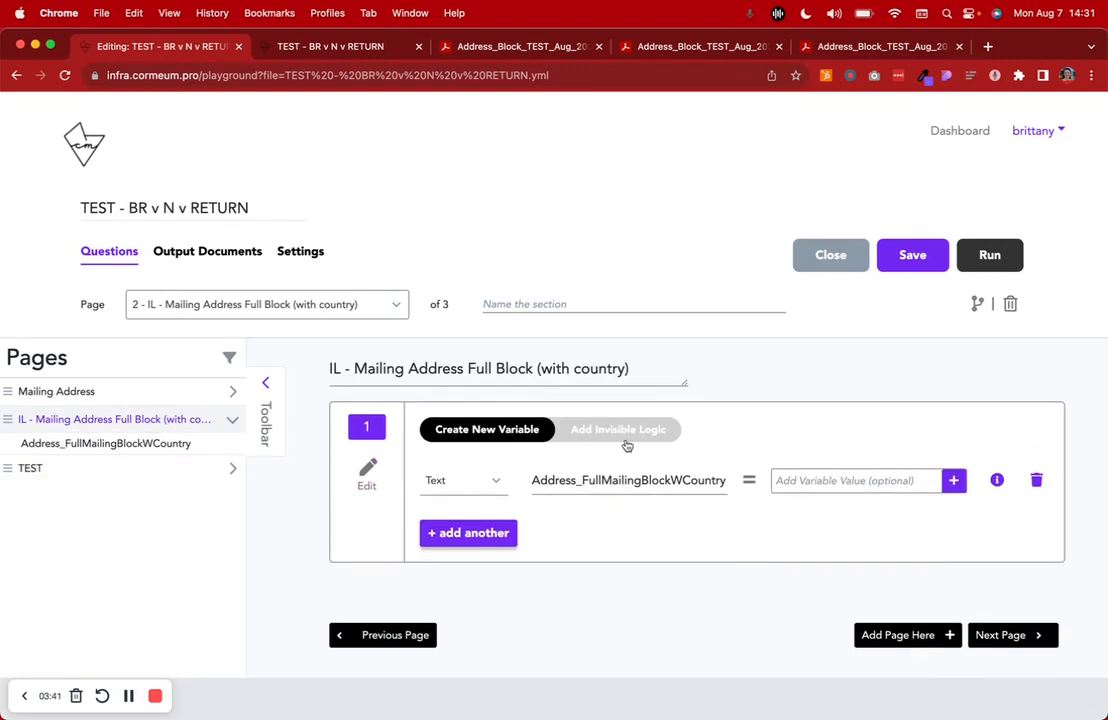
{"action": "left_click", "coordinate": [622, 432]}
{"action": "scroll", "coordinate": [630, 440], "scroll_direction": "down", "scroll_amount": 2}
{"action": "scroll", "coordinate": [630, 438], "scroll_direction": "down", "scroll_amount": 5}
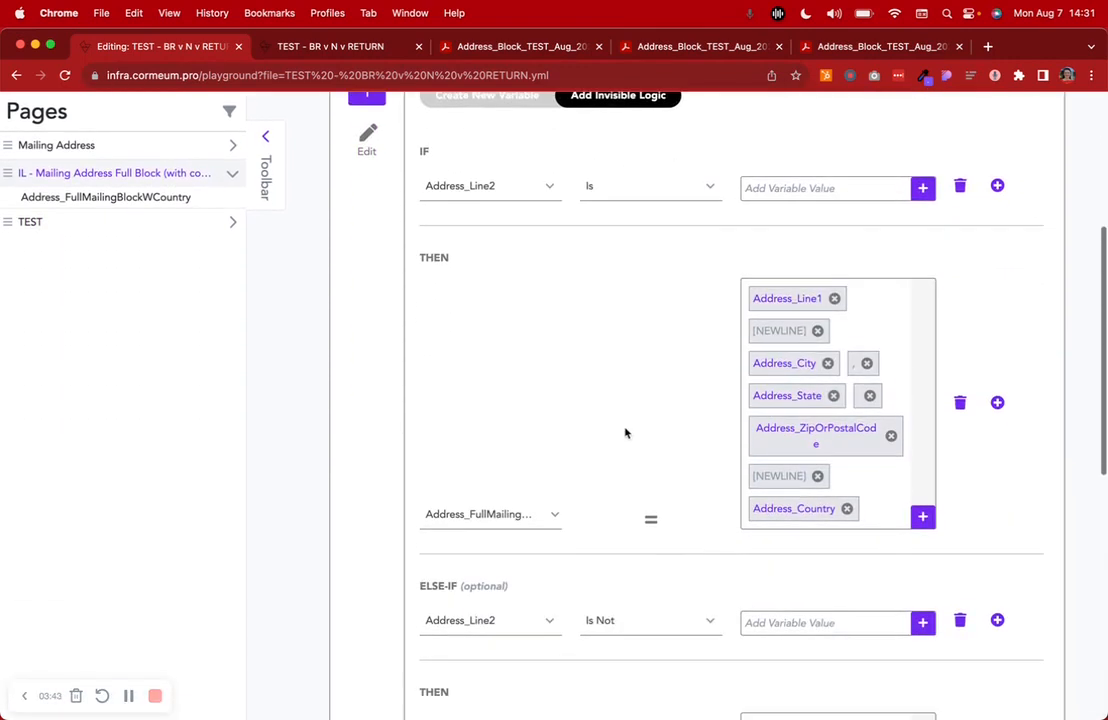
{"action": "scroll", "coordinate": [625, 432], "scroll_direction": "down", "scroll_amount": 2}
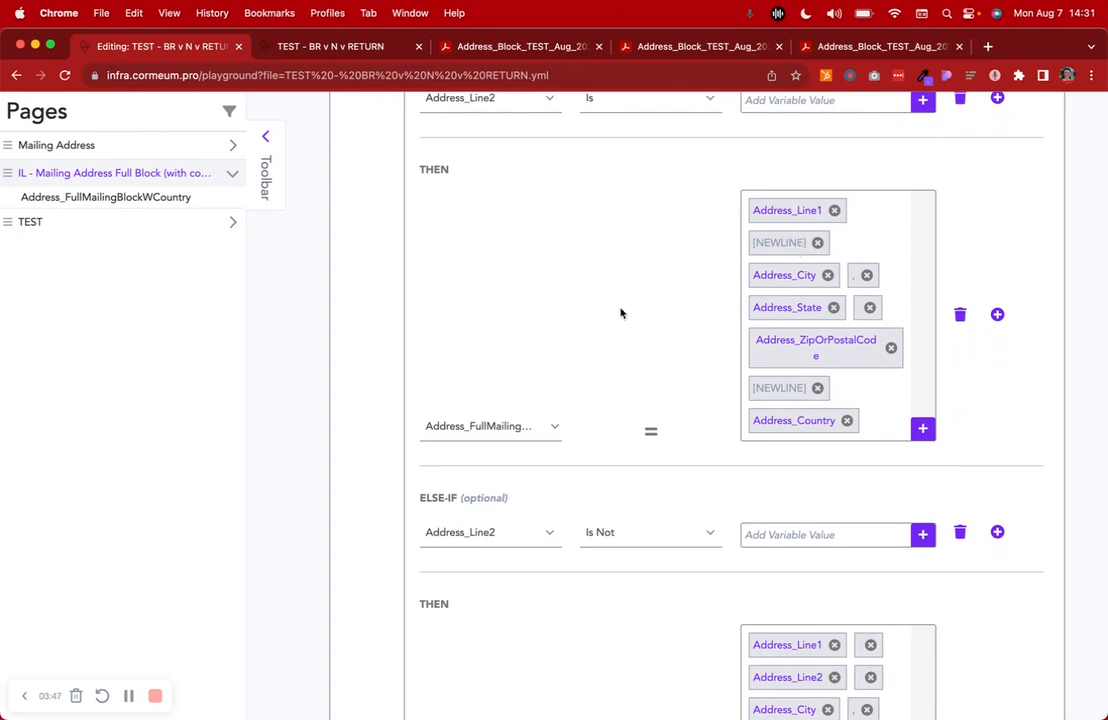
{"action": "scroll", "coordinate": [653, 289], "scroll_direction": "up", "scroll_amount": 4}
{"action": "scroll", "coordinate": [652, 291], "scroll_direction": "up", "scroll_amount": 4}
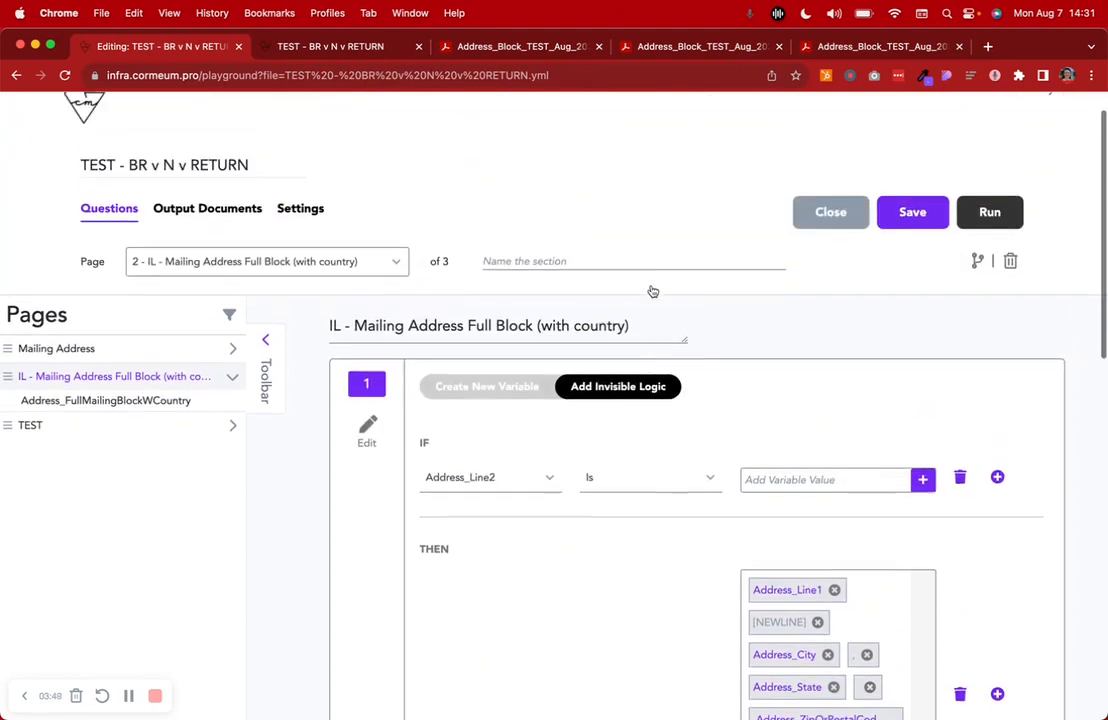
On the running Mailing Address form, enter the street address in Line 1 and the city, leaving Line 2 blank
{"action": "left_click", "coordinate": [346, 47]}
{"action": "left_click", "coordinate": [188, 288]}
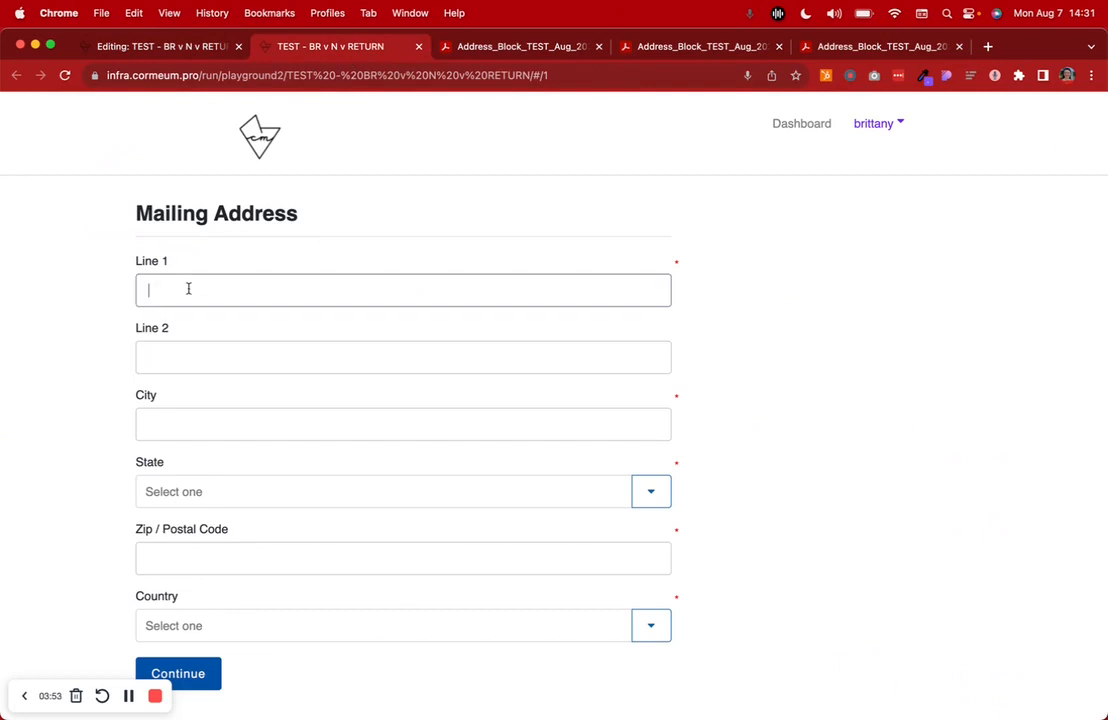
{"action": "type", "text": "123 Client Street"}
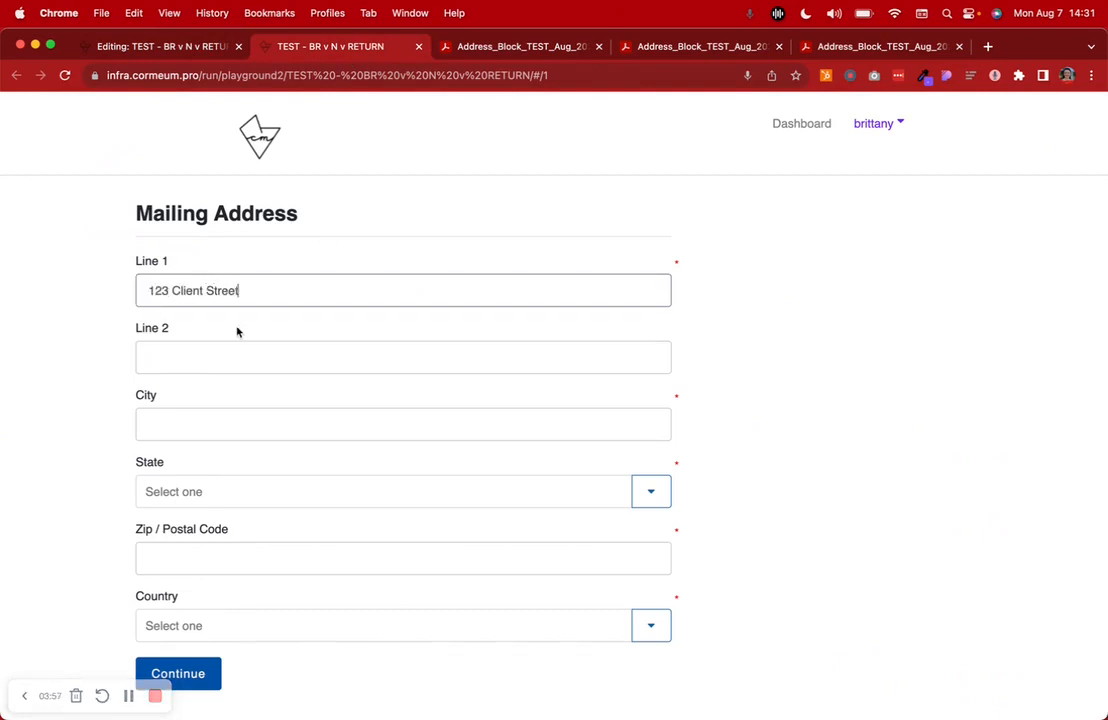
{"action": "left_click", "coordinate": [181, 425]}
{"action": "type", "text": "City"}
Choose California as the state, enter the postal code, choose United States as the country, and submit the form
{"action": "left_click", "coordinate": [201, 491]}
{"action": "type", "text": "c"}
{"action": "left_click", "coordinate": [210, 530]}
{"action": "left_click", "coordinate": [205, 560]}
{"action": "type", "text": "12345"}
{"action": "left_click", "coordinate": [198, 625]}
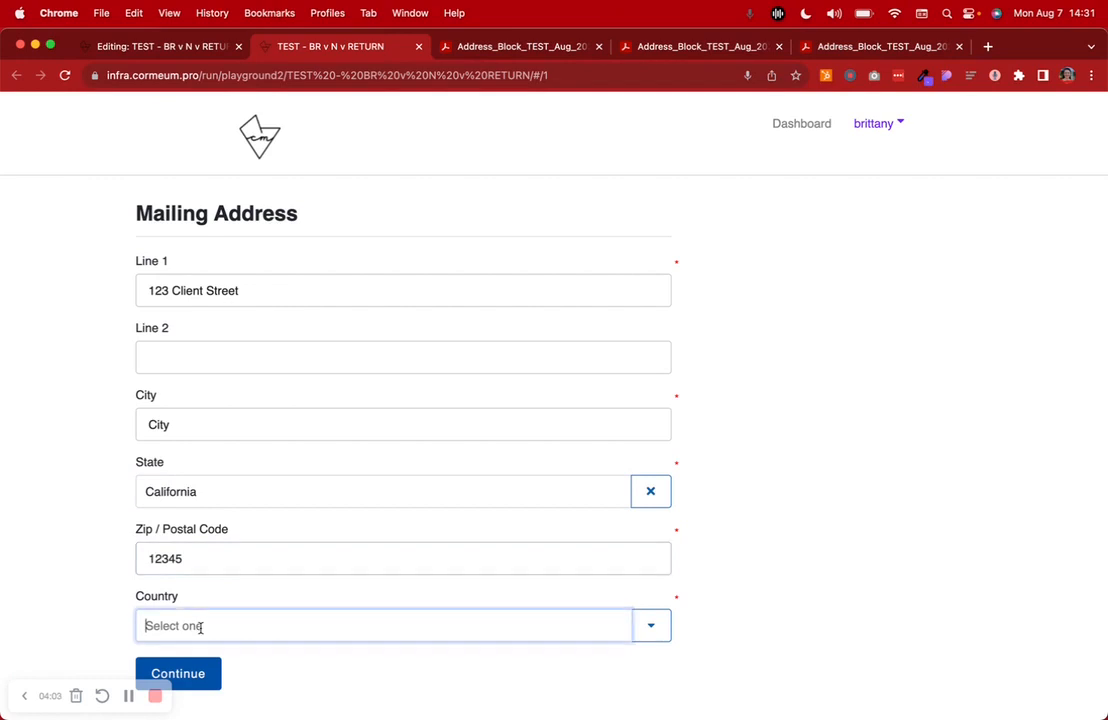
{"action": "type", "text": "unit"}
{"action": "left_click", "coordinate": [228, 708]}
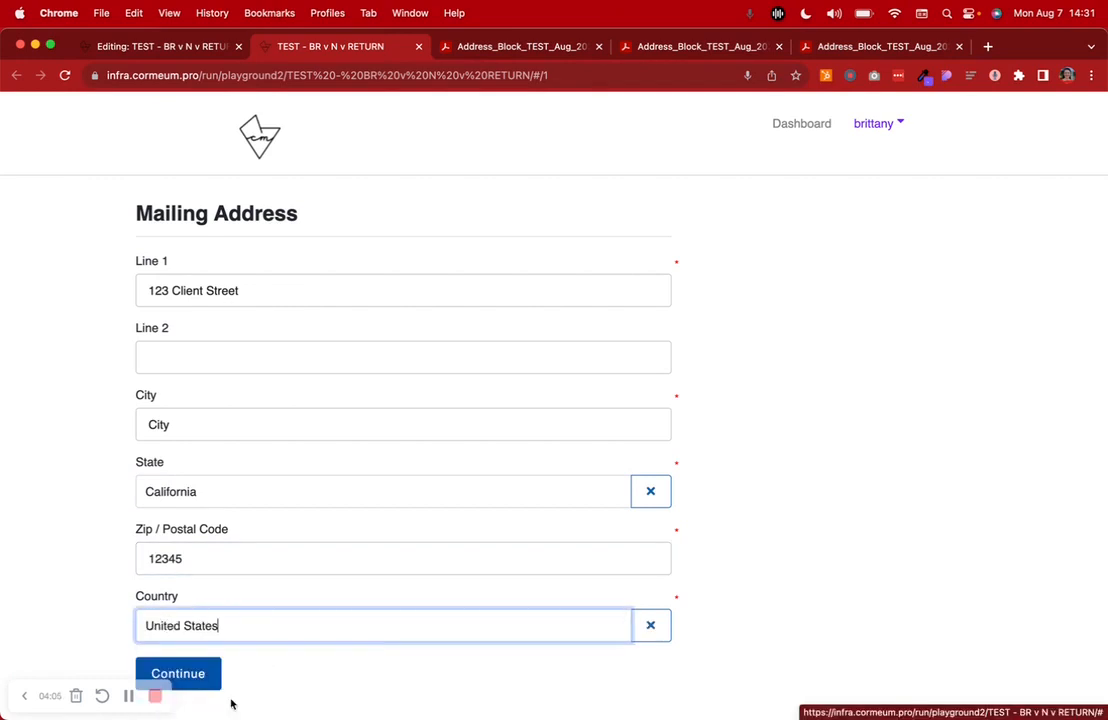
{"action": "left_click", "coordinate": [213, 668]}
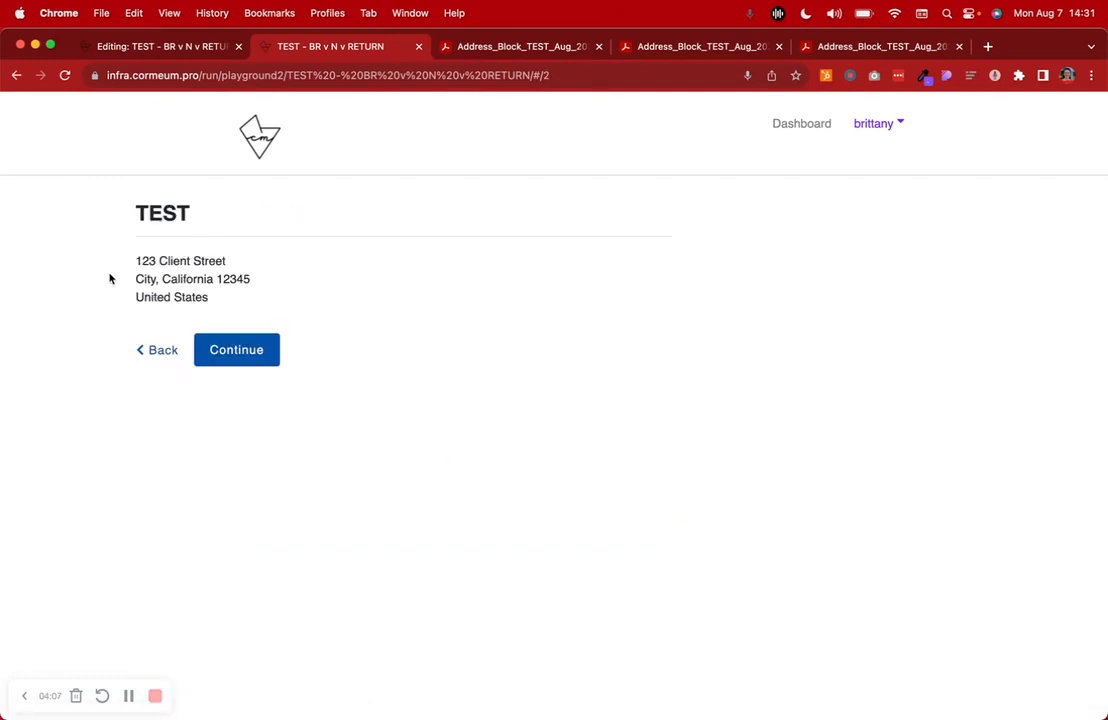
Compare the invisible logic in the editor with the address block displayed on the running interview's TEST page
{"action": "left_click", "coordinate": [150, 47]}
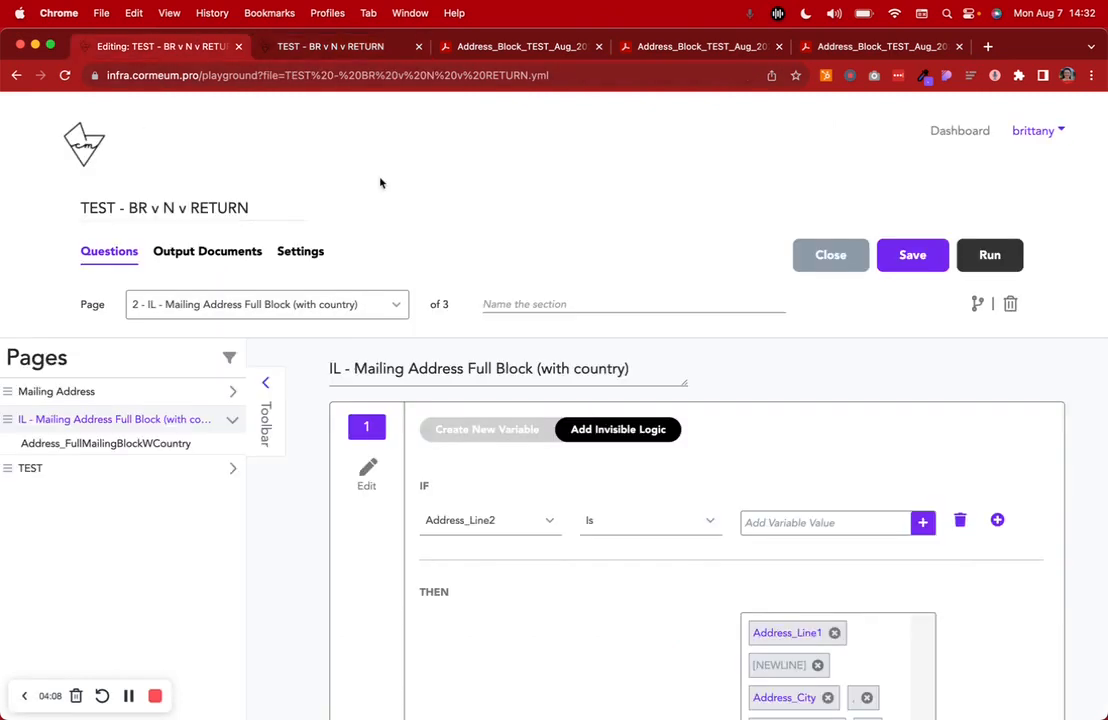
{"action": "scroll", "coordinate": [640, 481], "scroll_direction": "down", "scroll_amount": 2}
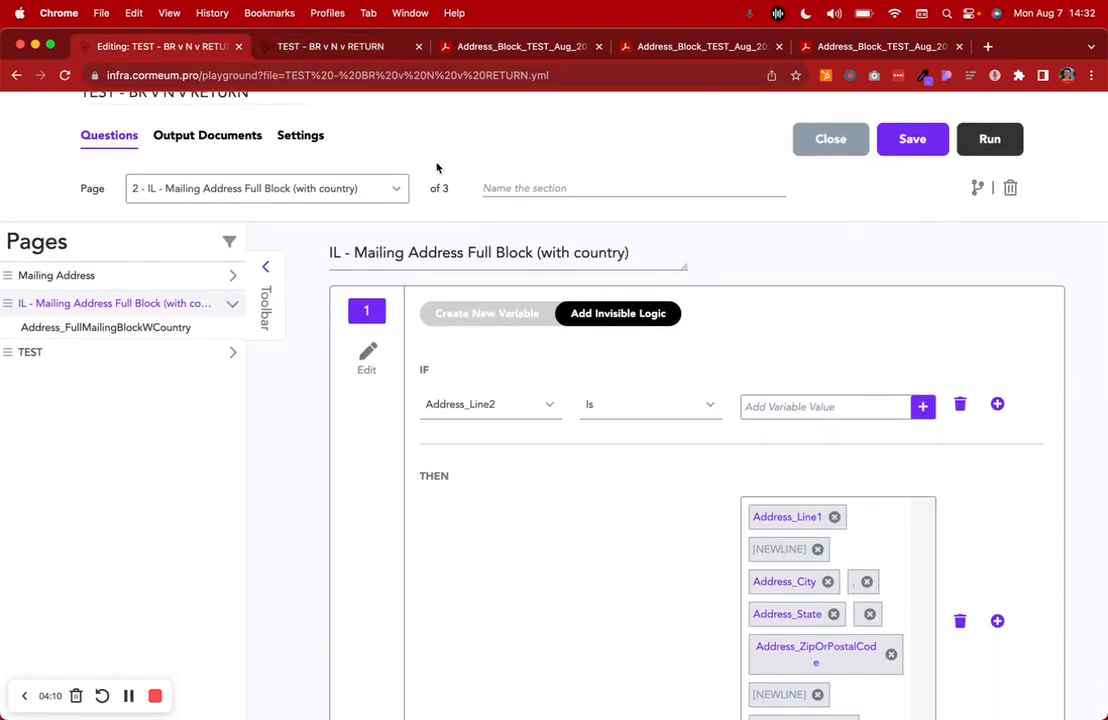
{"action": "left_click", "coordinate": [332, 47]}
{"action": "left_click_drag", "start_coordinate": [137, 261], "coordinate": [275, 298]}
Continue past the TEST page and the answer review to the interview's output documents
{"action": "left_click", "coordinate": [257, 349]}
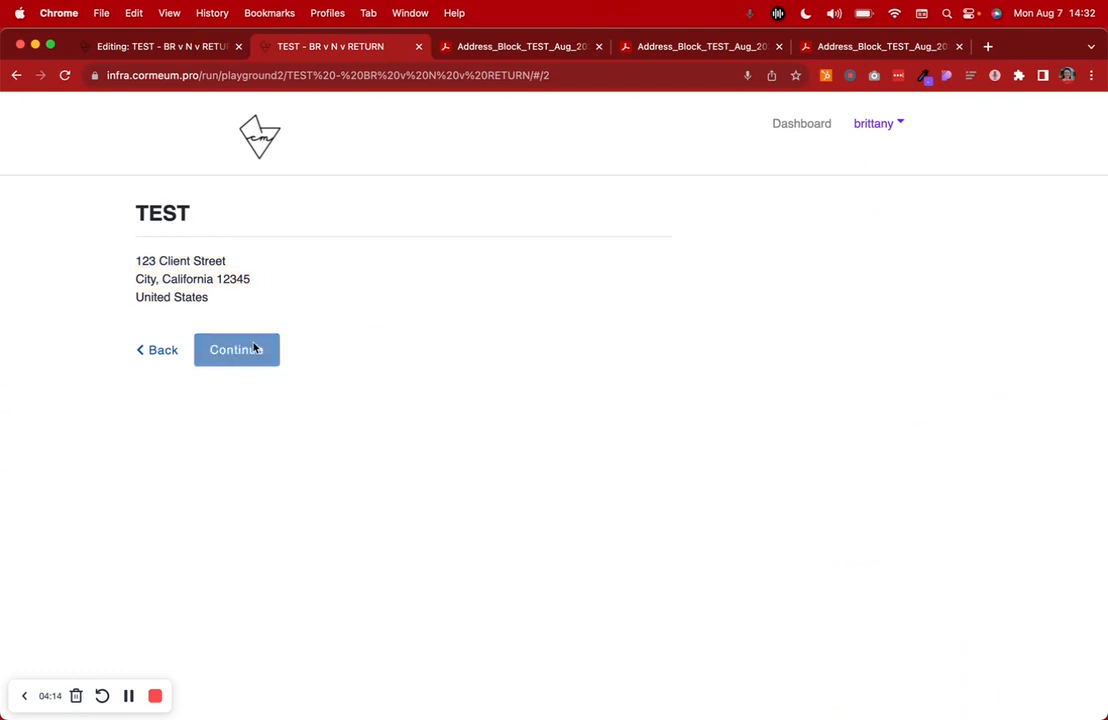
{"action": "left_click", "coordinate": [189, 578]}
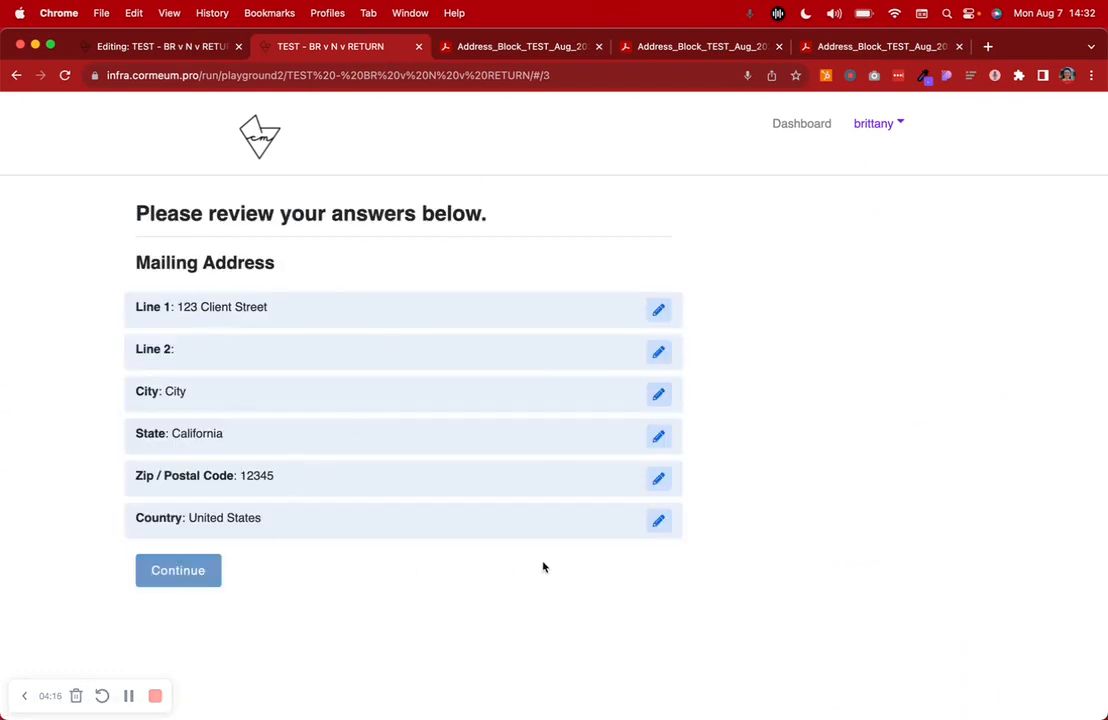
Narrow the browser window, minimize the unrelated article window, and bring up the Word template containing the {{ Address_FullMailingBlockWCountry }} placeholder
{"action": "left_click_drag", "start_coordinate": [1106, 190], "coordinate": [945, 188]}
{"action": "left_click", "coordinate": [985, 182]}
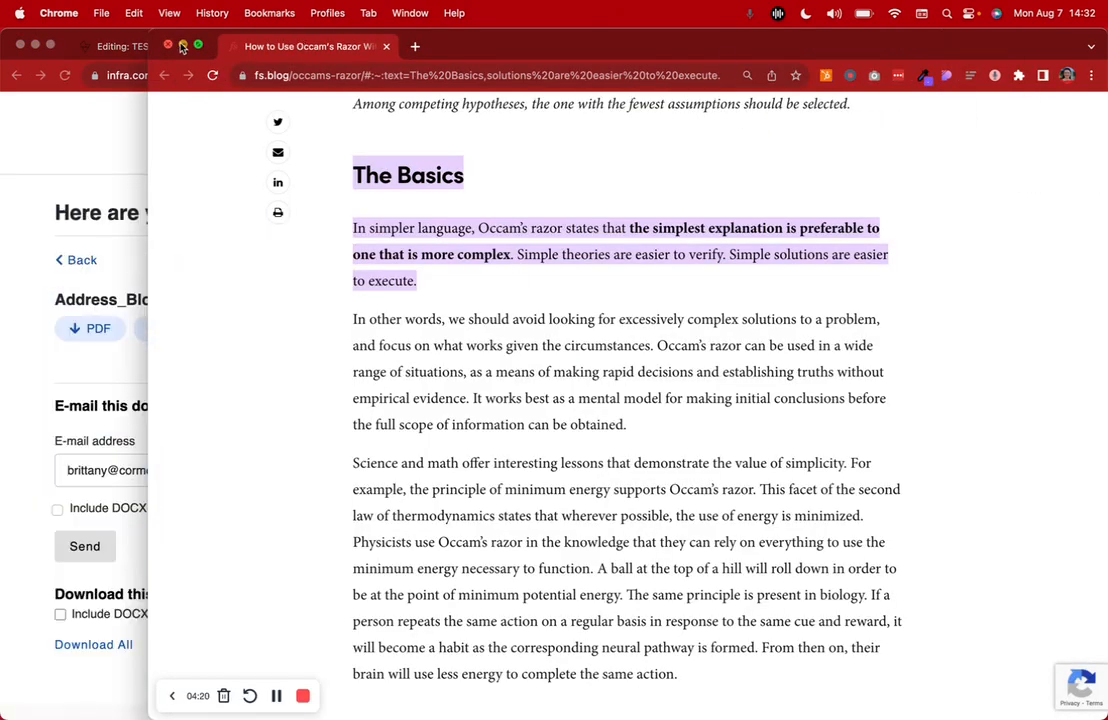
{"action": "left_click", "coordinate": [182, 47]}
{"action": "double_click", "coordinate": [1051, 136]}
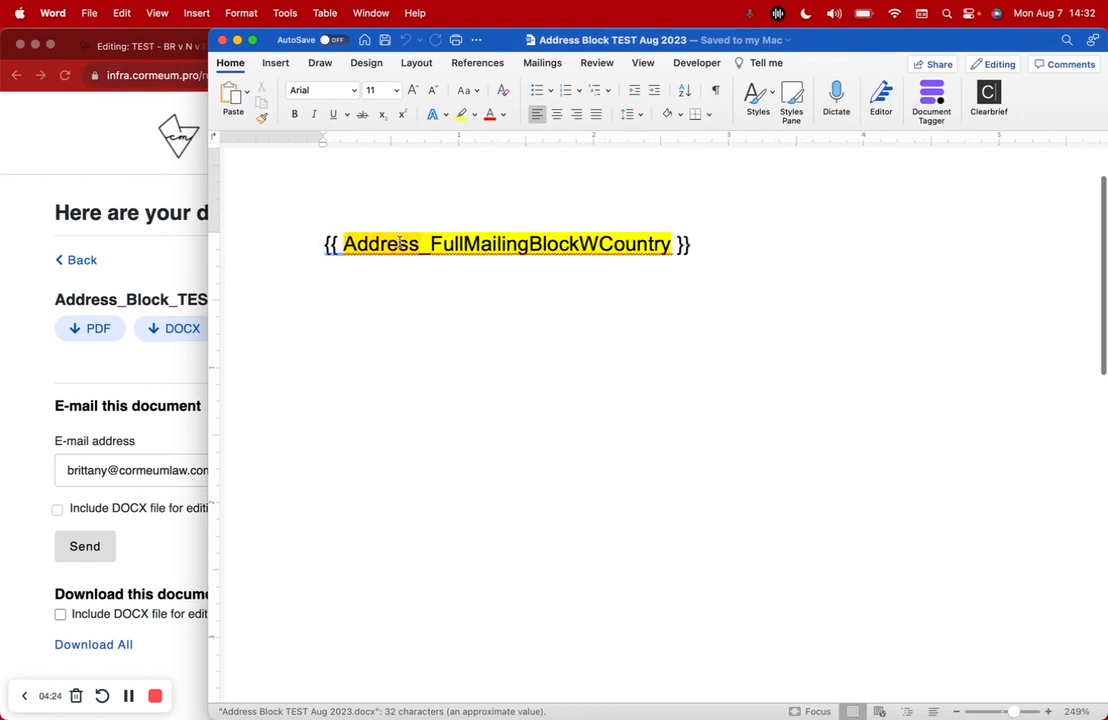
Switch back to Chrome, open the PDF of the generated document, and examine how the [NEWLINE] entries are rendered in the address
{"action": "left_click", "coordinate": [22, 300]}
{"action": "left_click", "coordinate": [99, 329]}
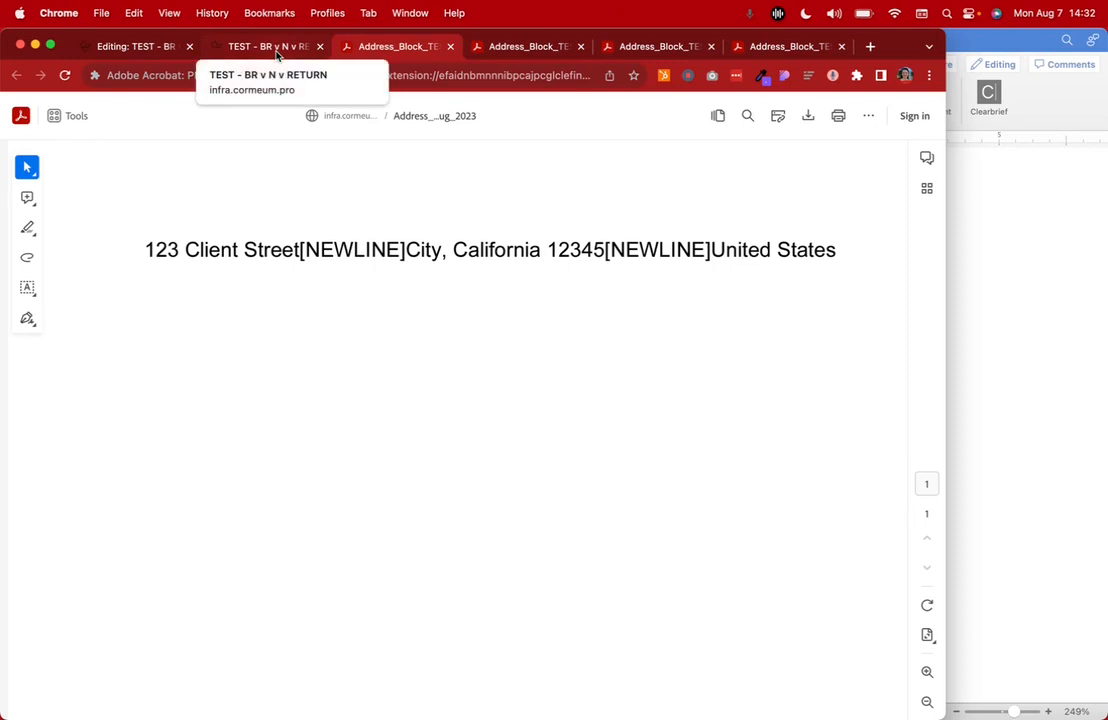
{"action": "left_click_drag", "start_coordinate": [301, 241], "coordinate": [153, 292]}
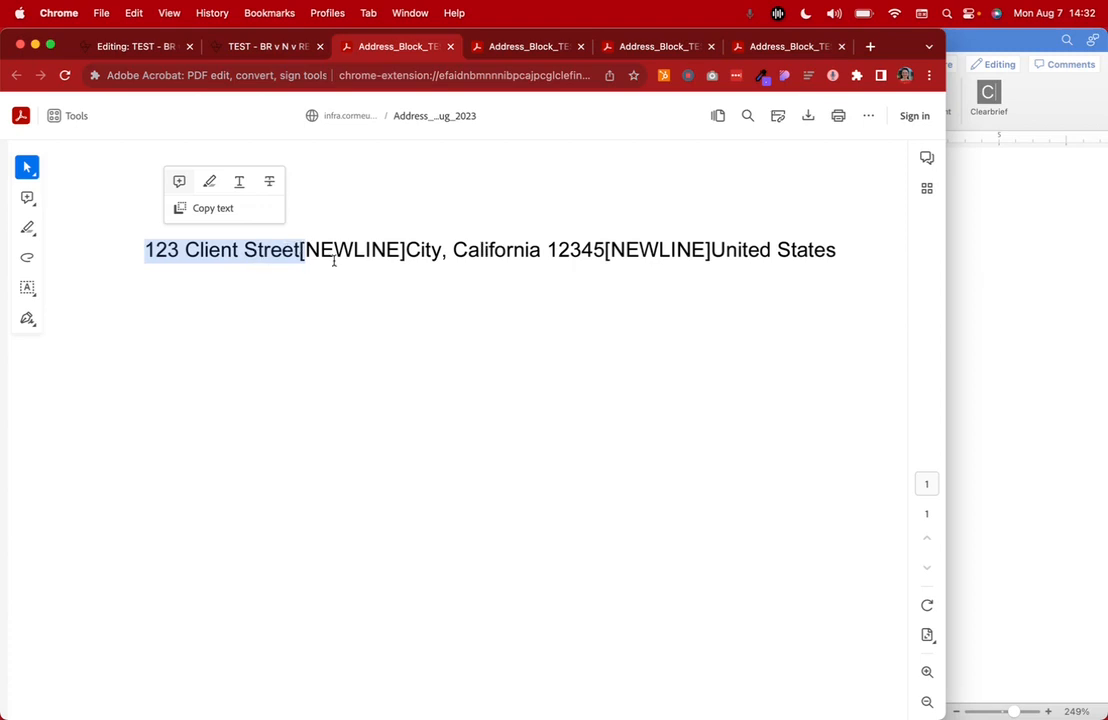
{"action": "left_click", "coordinate": [403, 253]}
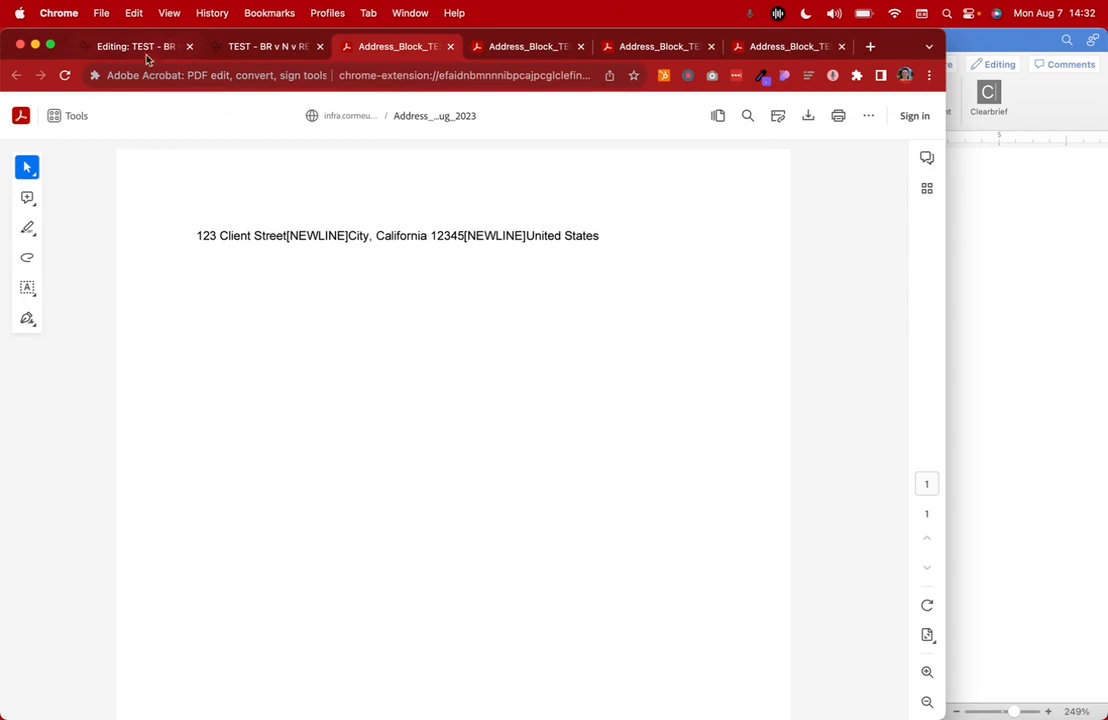
Close the generated PDF and view the next open Address_Block_TEST PDF, which includes address line 2
{"action": "left_click", "coordinate": [450, 47]}
{"action": "left_click", "coordinate": [435, 47]}
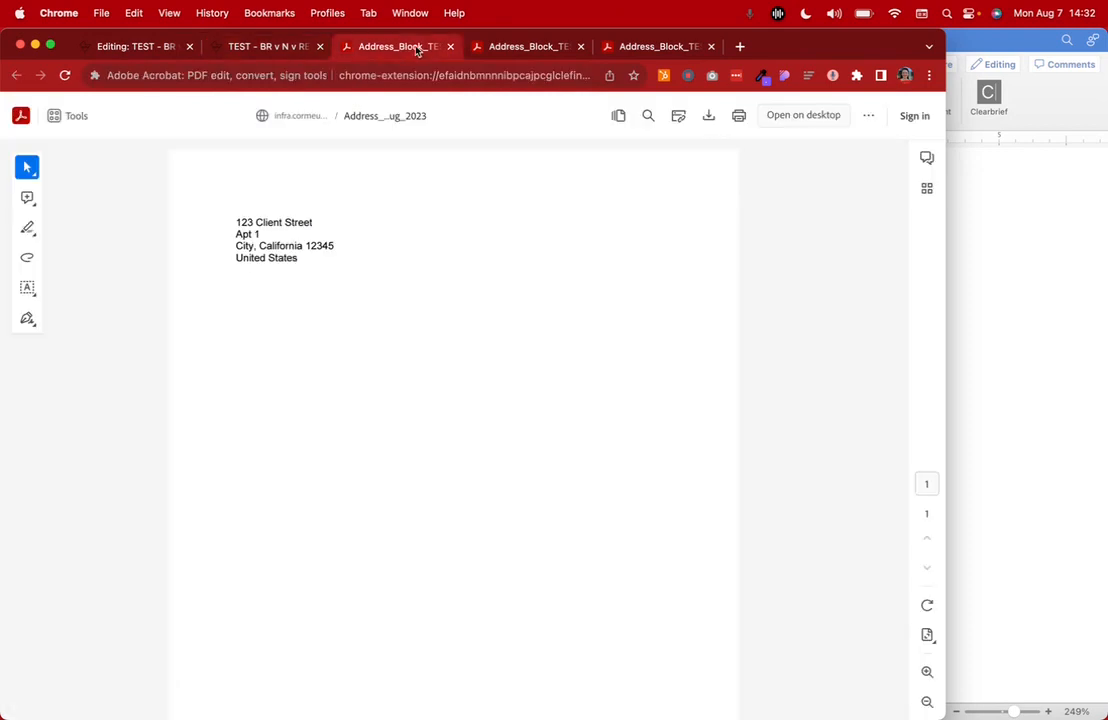
View the next Address_Block_TEST PDF and highlight the first <br /> tag in its address line
{"action": "left_click", "coordinate": [505, 50]}
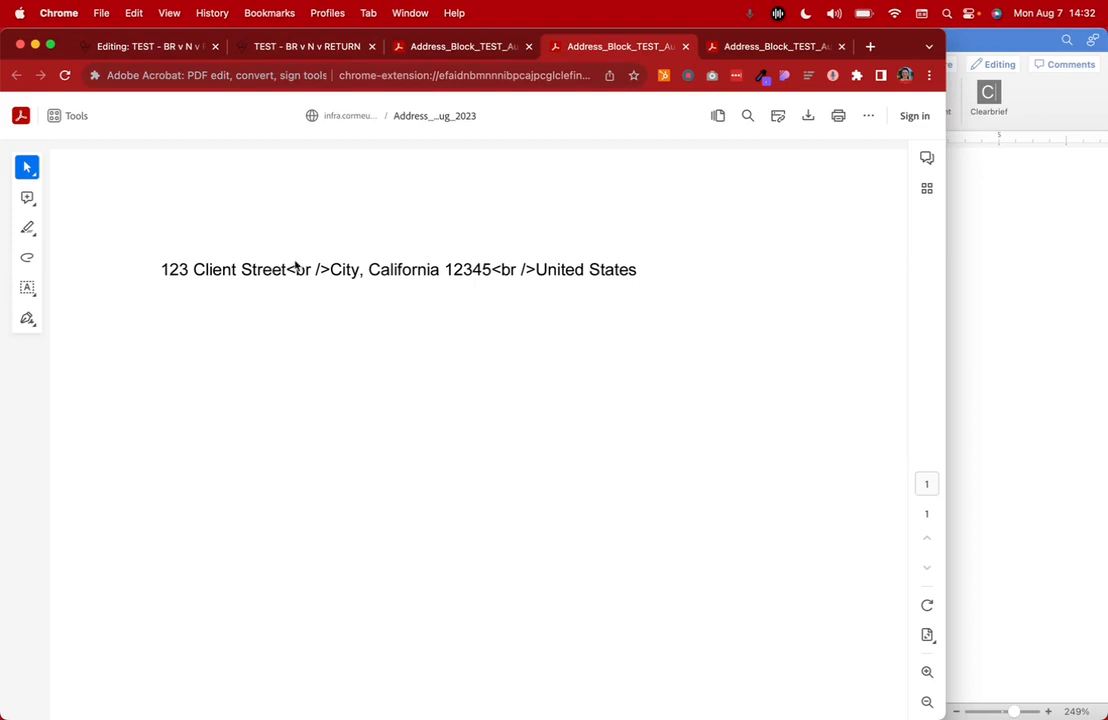
{"action": "left_click_drag", "start_coordinate": [288, 269], "coordinate": [331, 270]}
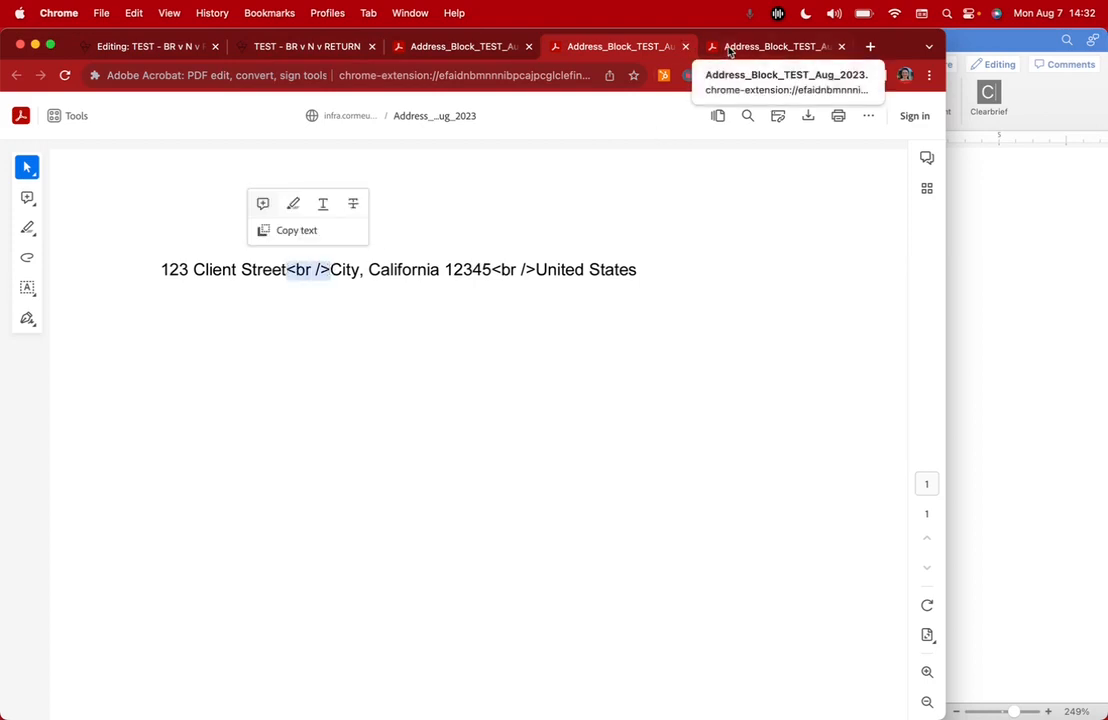
Return to the interview editor and compare the separators in the THEN values of the IF and ELSE-IF branches for Address_Line2
{"action": "left_click", "coordinate": [150, 47]}
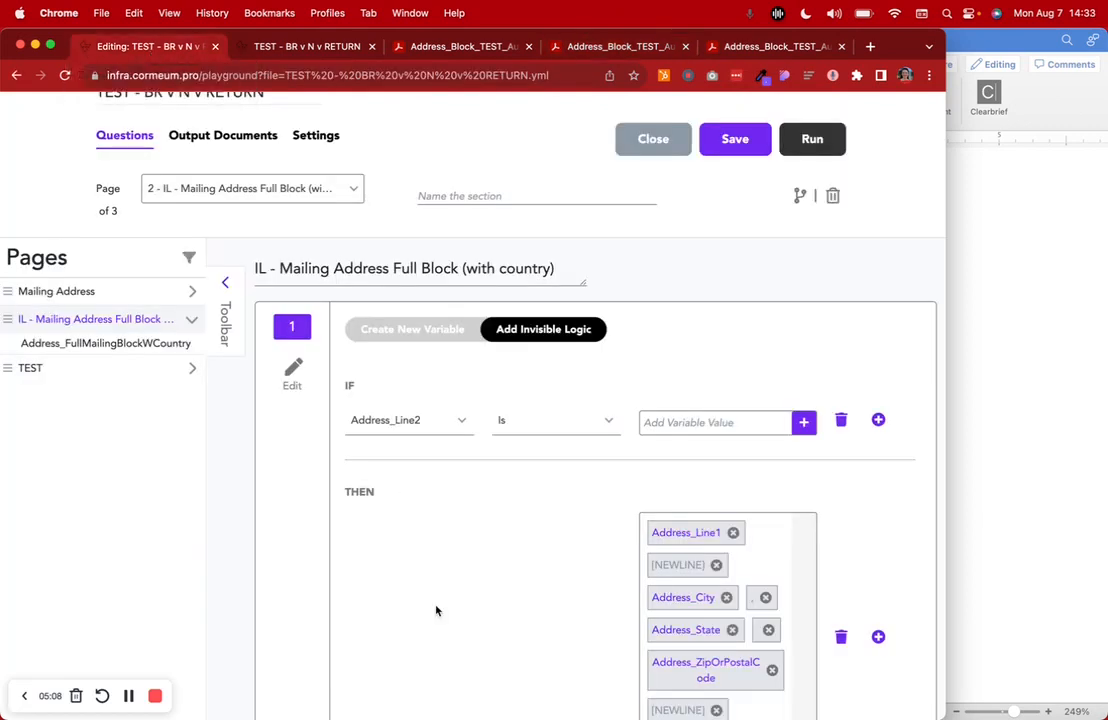
{"action": "scroll", "coordinate": [448, 655], "scroll_direction": "down", "scroll_amount": 5}
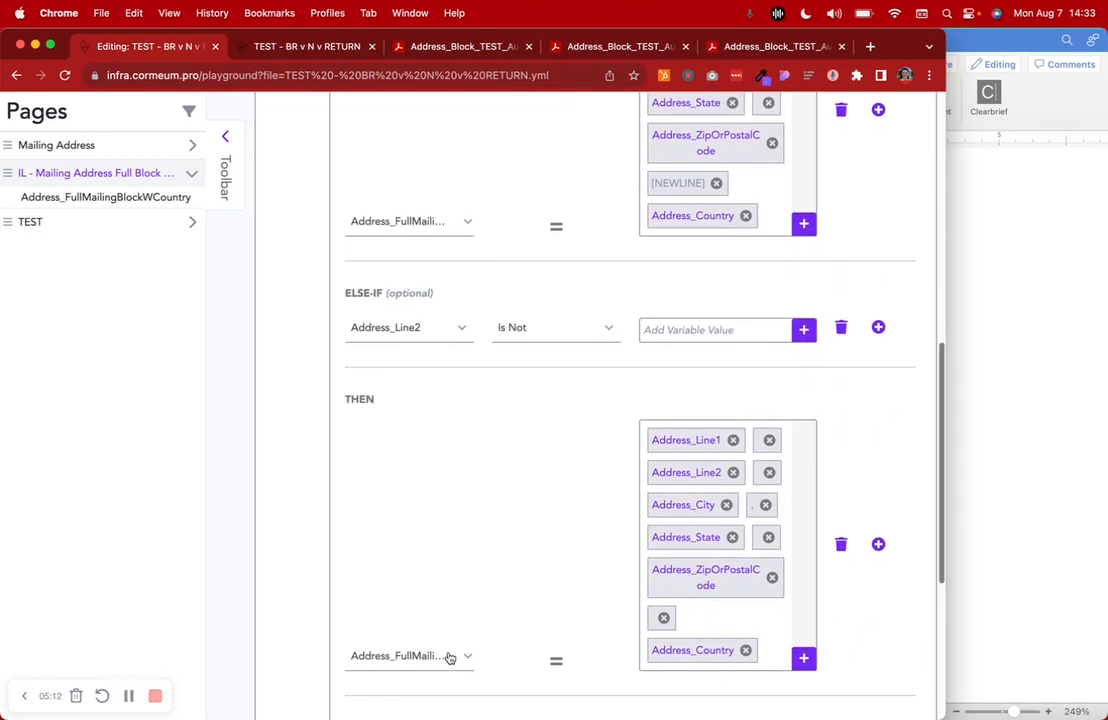
{"action": "scroll", "coordinate": [448, 657], "scroll_direction": "down", "scroll_amount": 1}
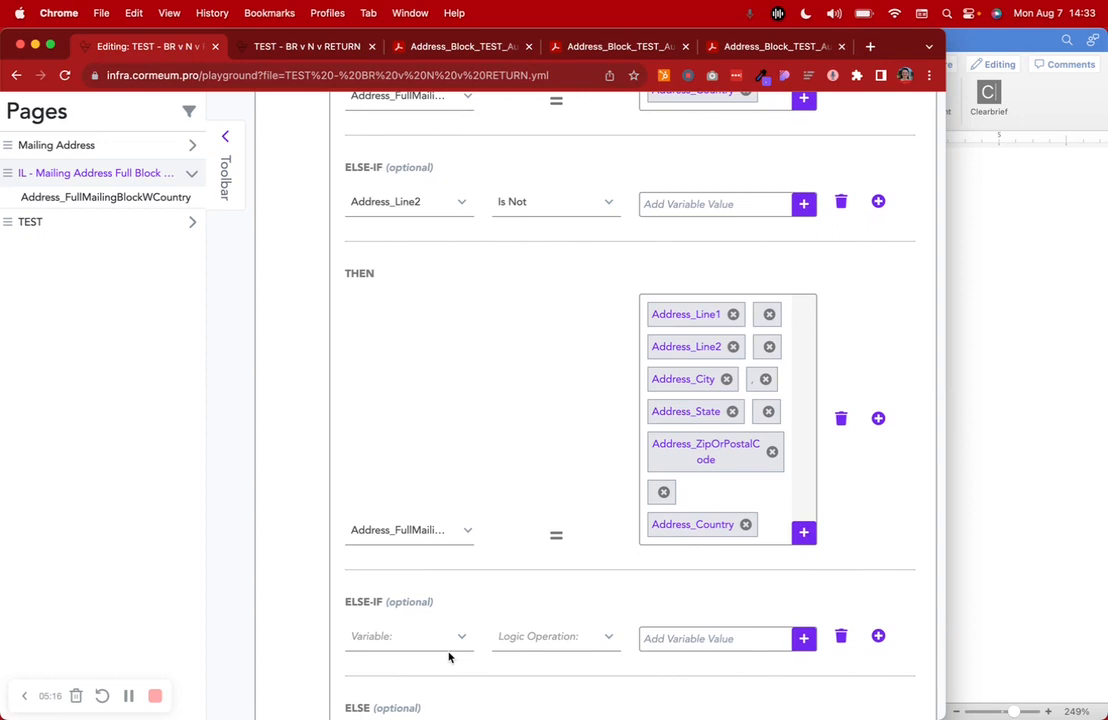
{"action": "scroll", "coordinate": [280, 190], "scroll_direction": "up", "scroll_amount": 3}
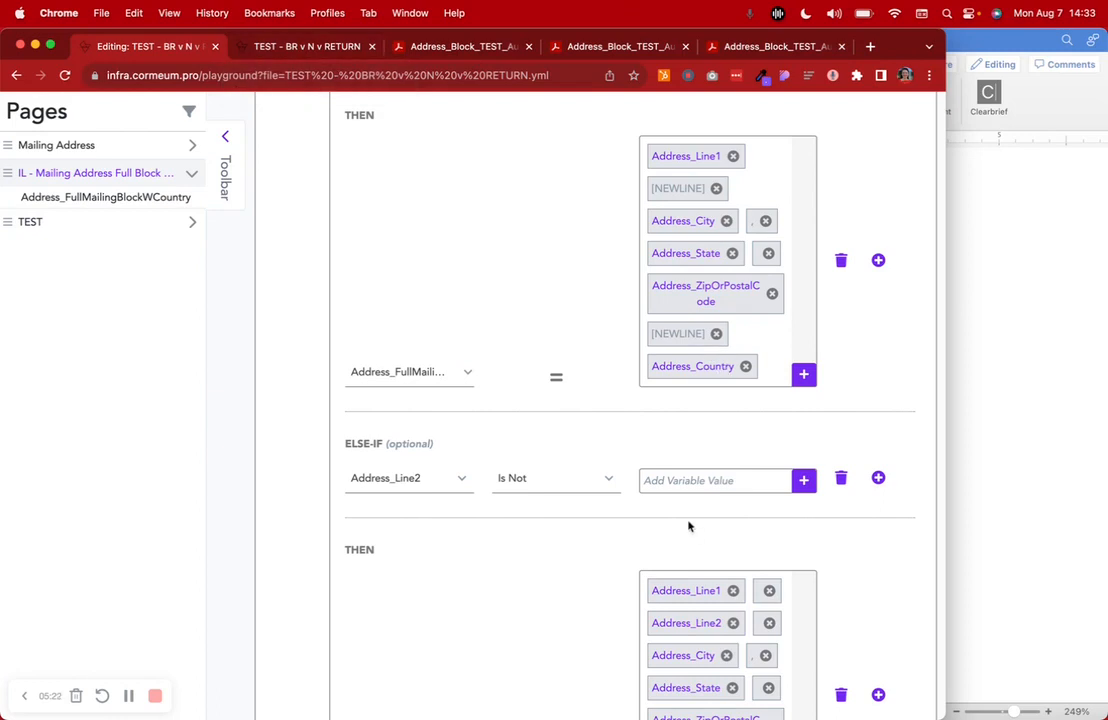
{"action": "scroll", "coordinate": [690, 524], "scroll_direction": "up", "scroll_amount": 5}
{"action": "scroll", "coordinate": [690, 524], "scroll_direction": "down", "scroll_amount": 1}
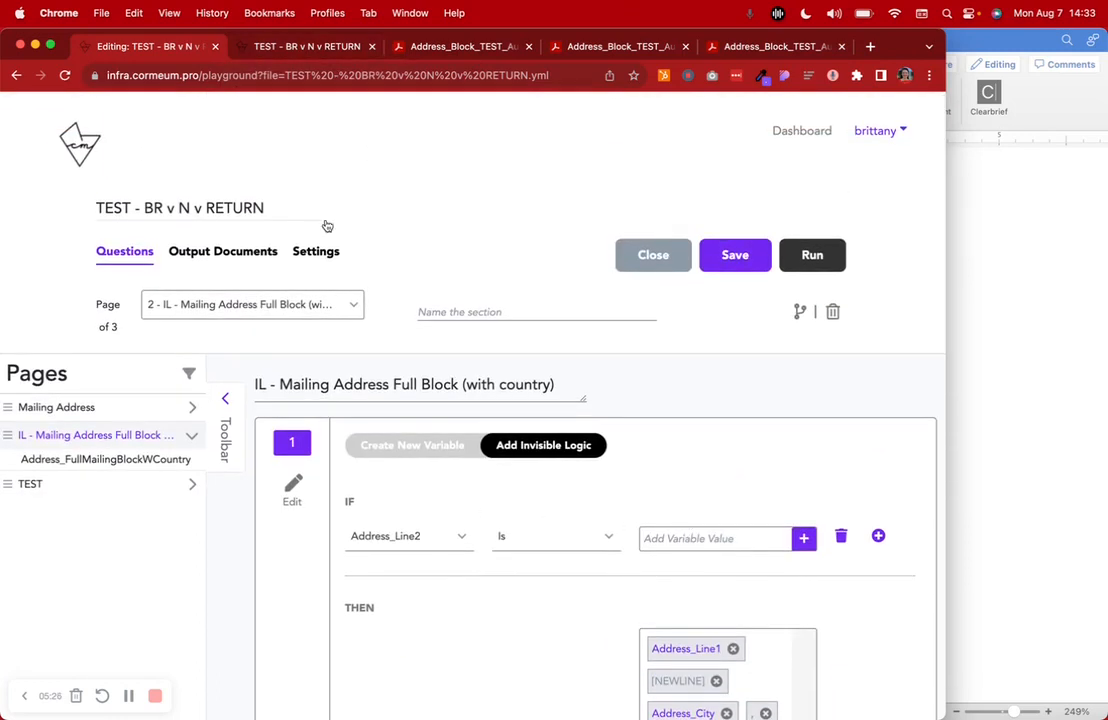
{"action": "scroll", "coordinate": [805, 497], "scroll_direction": "down", "scroll_amount": 5}
{"action": "scroll", "coordinate": [805, 497], "scroll_direction": "down", "scroll_amount": 3}
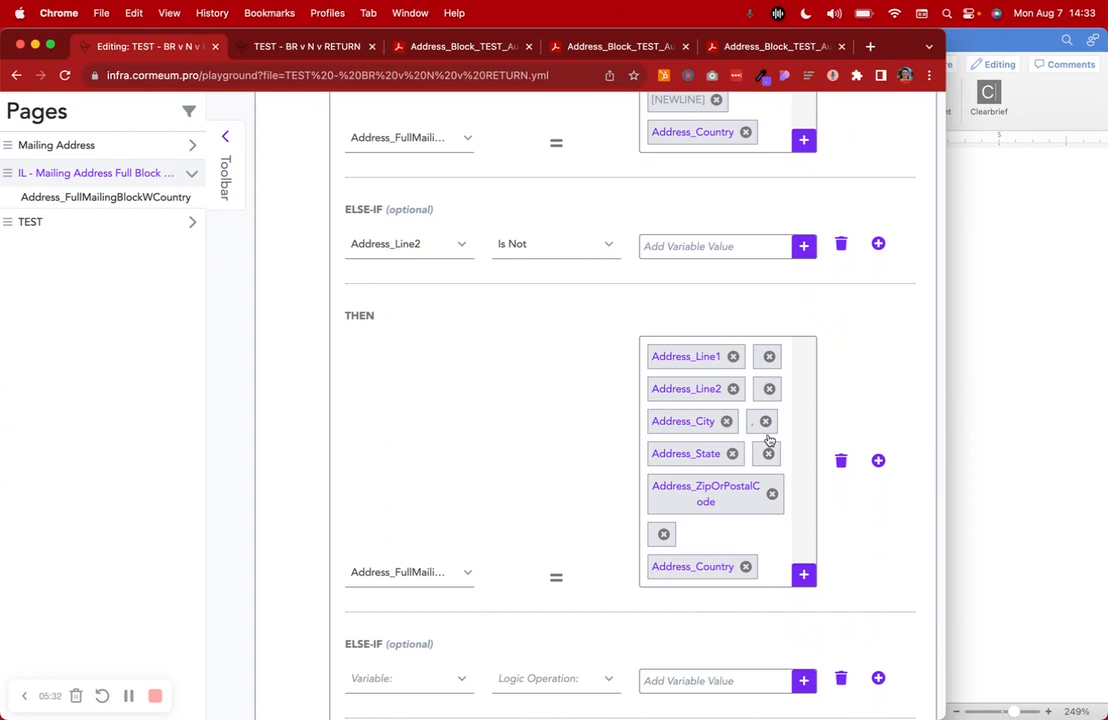
{"action": "scroll", "coordinate": [769, 440], "scroll_direction": "up", "scroll_amount": 10}
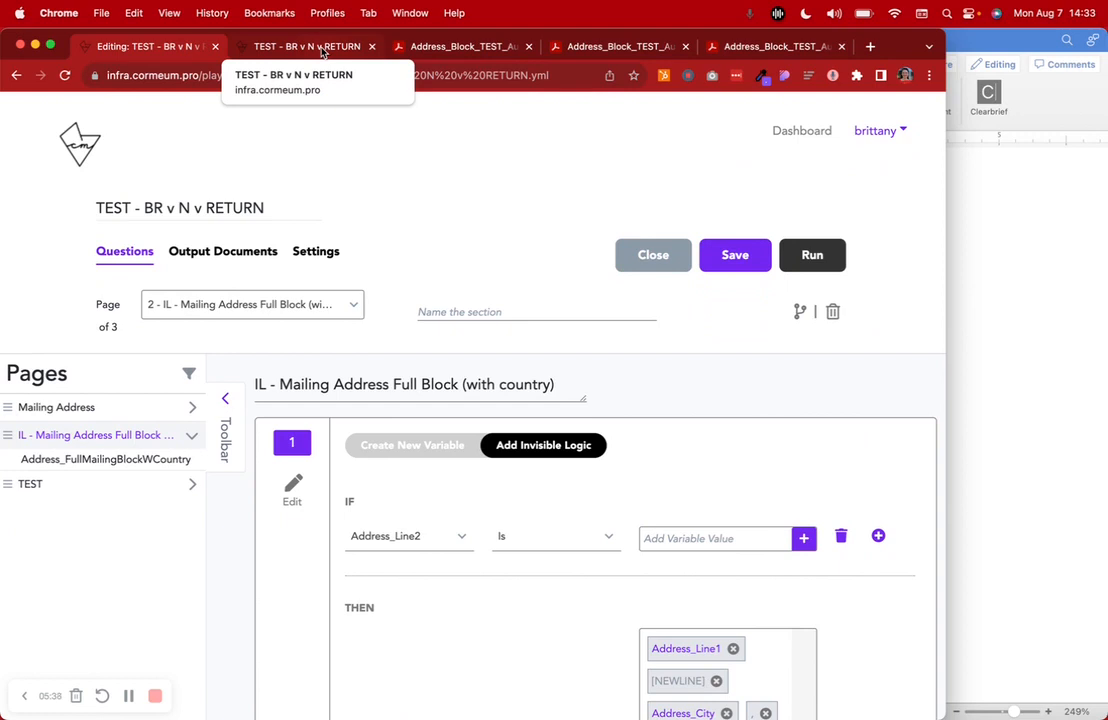
Go back in the running interview to the answer review, fill in address Line 2 with the apartment number, and submit the Mailing Address page
{"action": "left_click", "coordinate": [322, 52]}
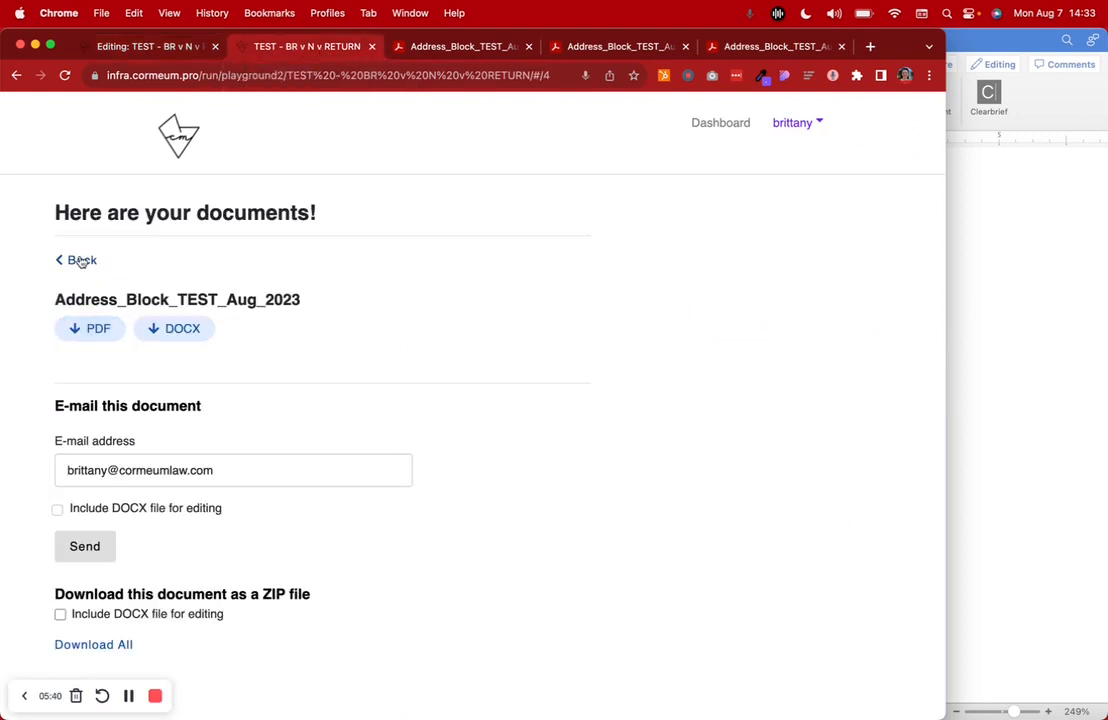
{"action": "left_click", "coordinate": [82, 258]}
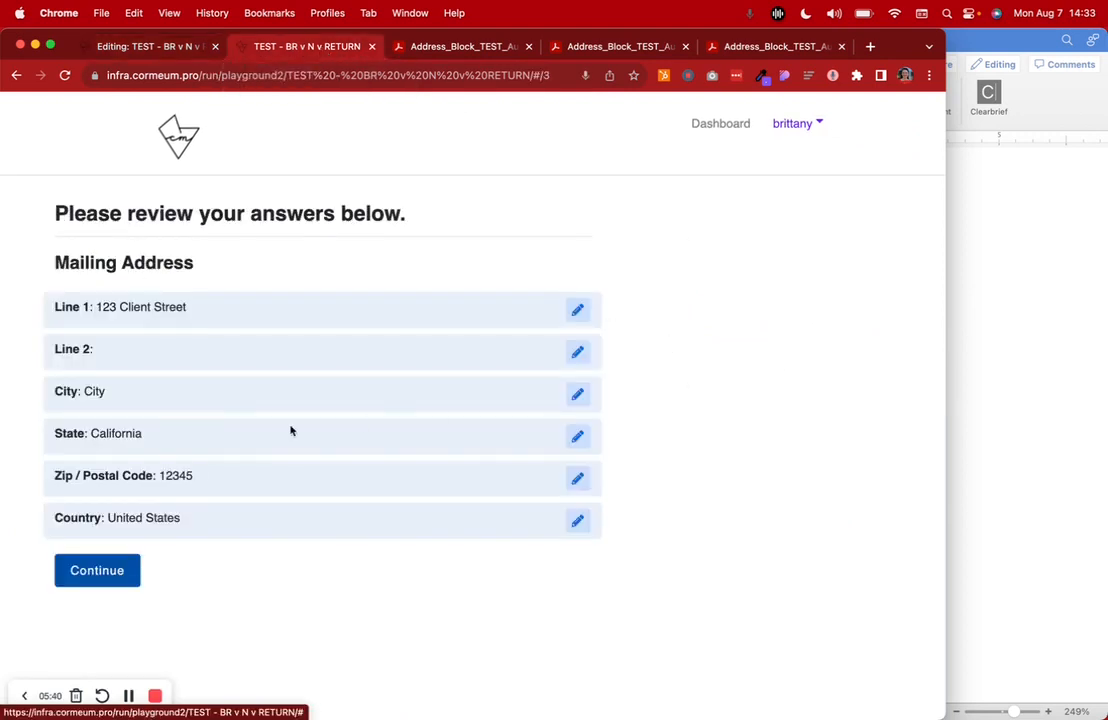
{"action": "left_click", "coordinate": [141, 366]}
{"action": "left_click", "coordinate": [168, 351]}
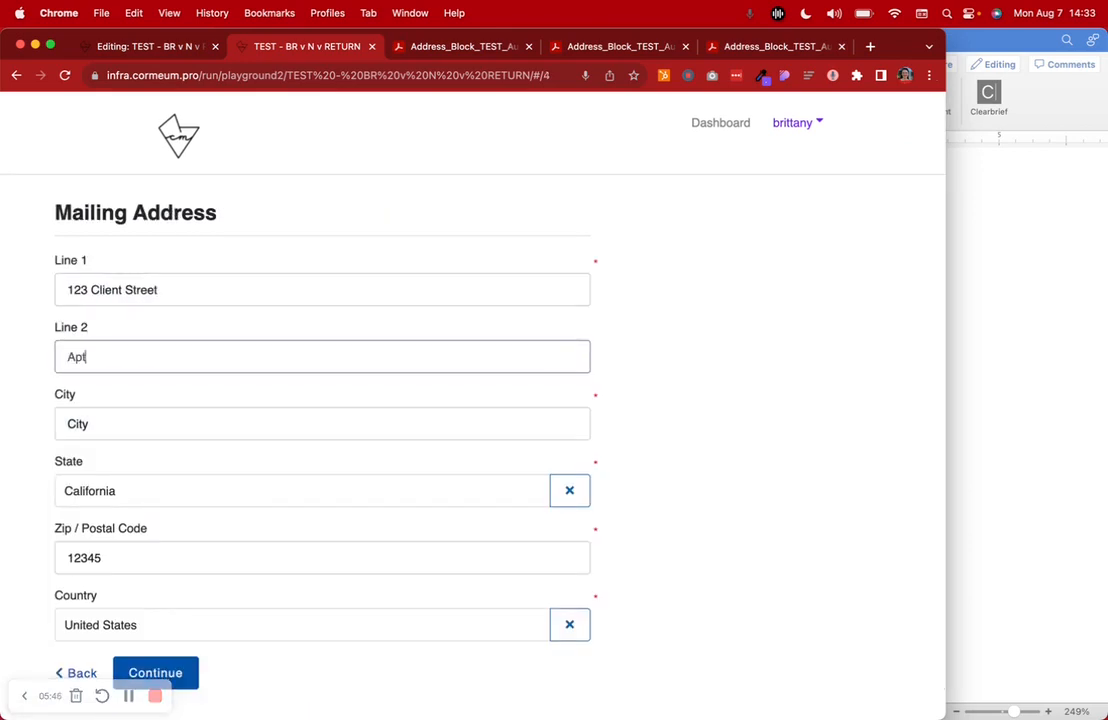
{"action": "scroll", "coordinate": [240, 540], "scroll_direction": "down", "scroll_amount": 1}
{"action": "left_click", "coordinate": [141, 648]}
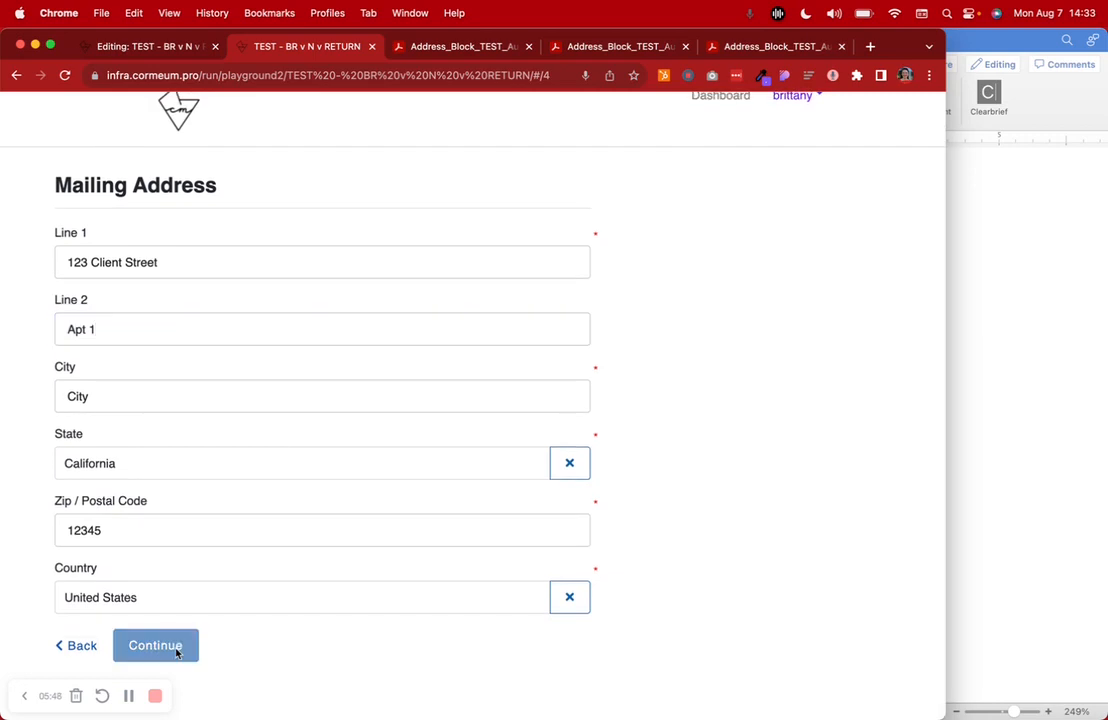
Continue to the output documents, view the generated PDF's address block, and return to the documents page
{"action": "left_click", "coordinate": [109, 574]}
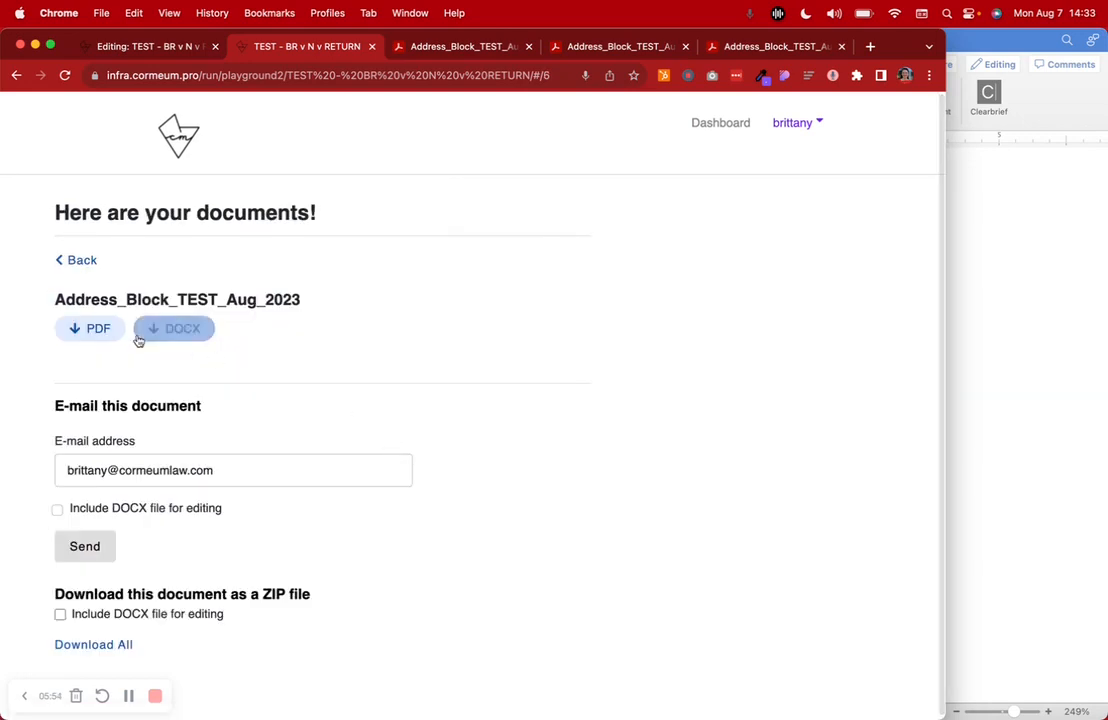
{"action": "left_click", "coordinate": [139, 341]}
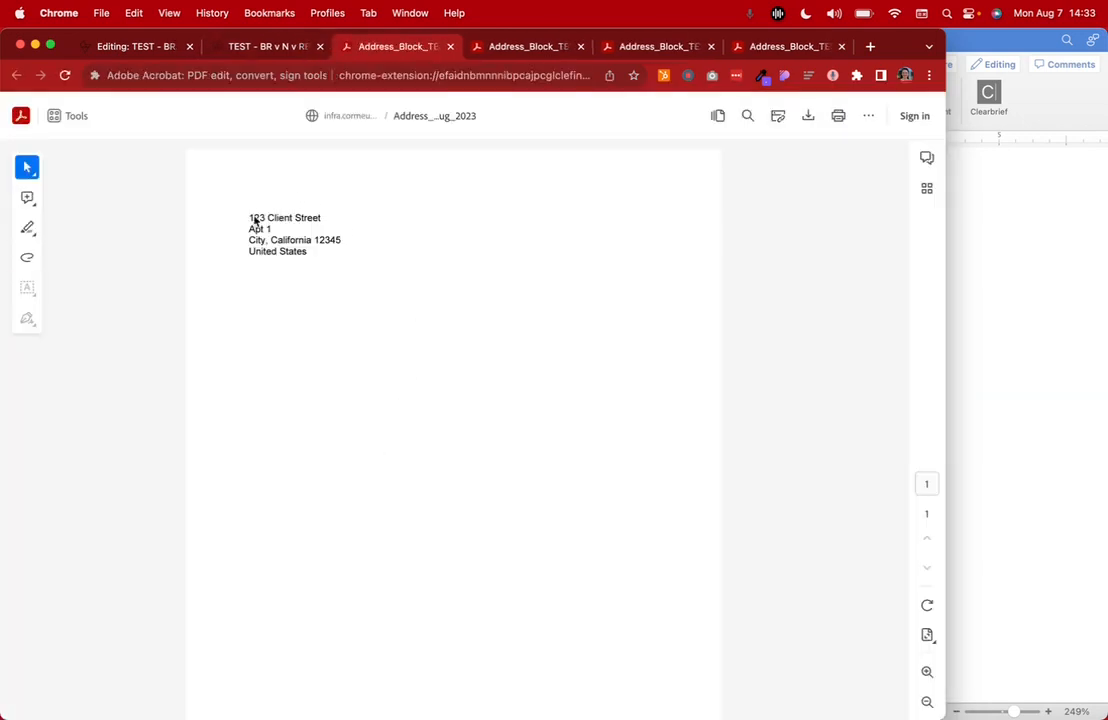
{"action": "left_click", "coordinate": [285, 53]}
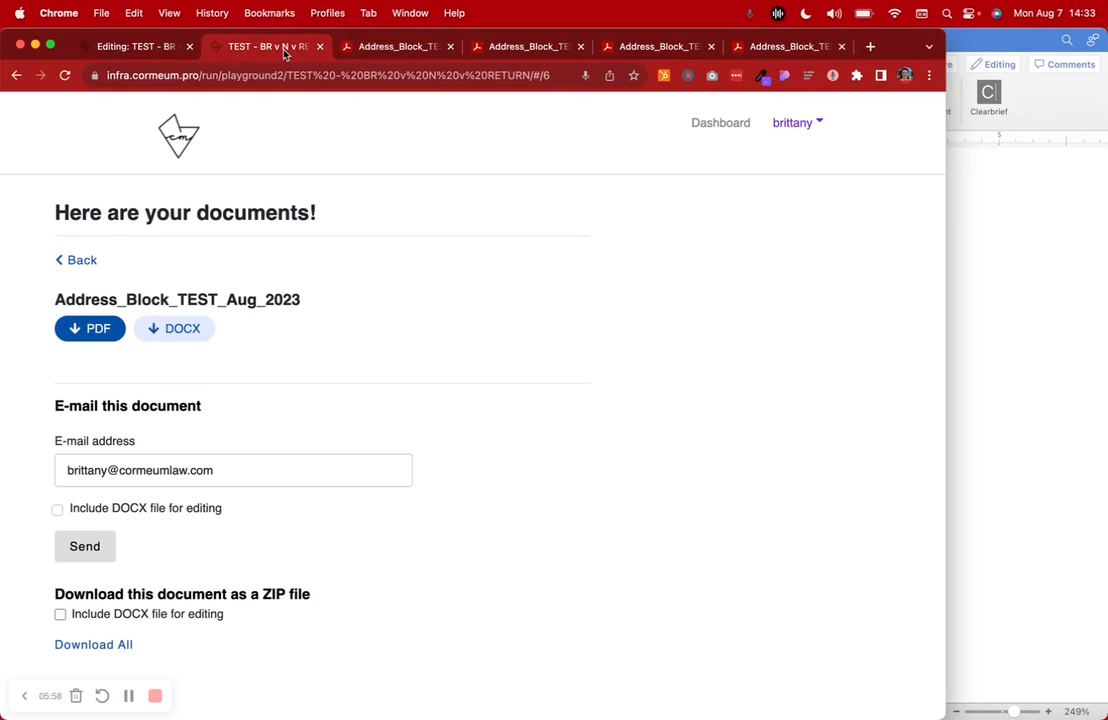
Run the interview again from the editor and enter the street address and apartment number on the Mailing Address page
{"action": "left_click", "coordinate": [170, 48]}
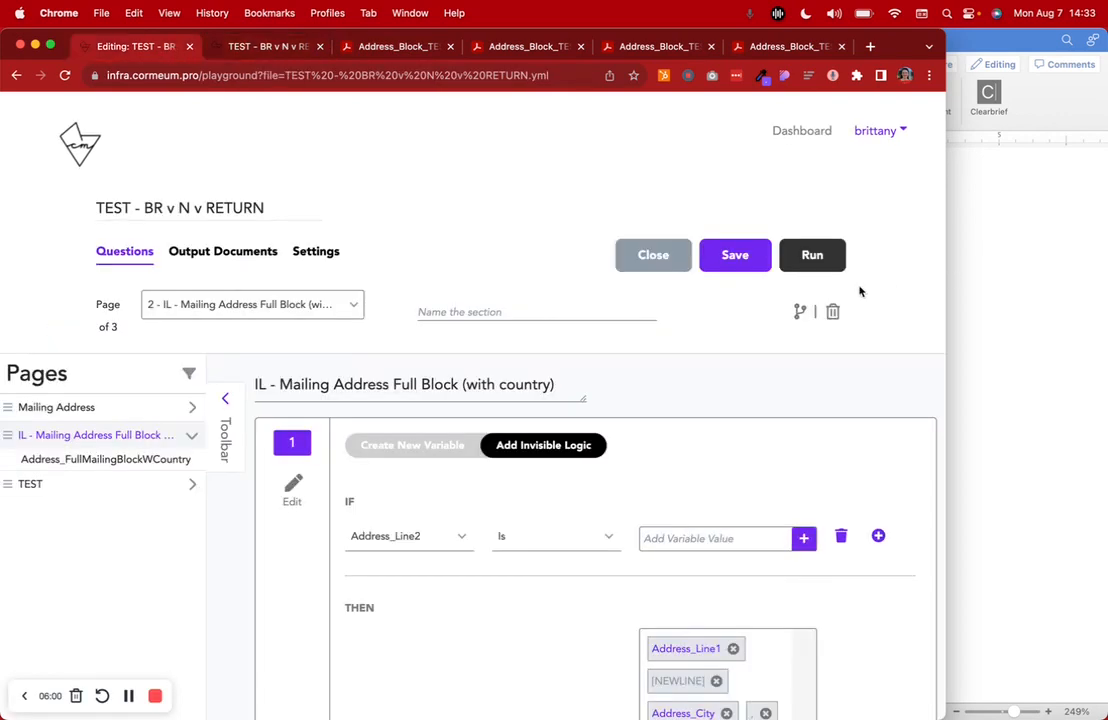
{"action": "left_click", "coordinate": [815, 258]}
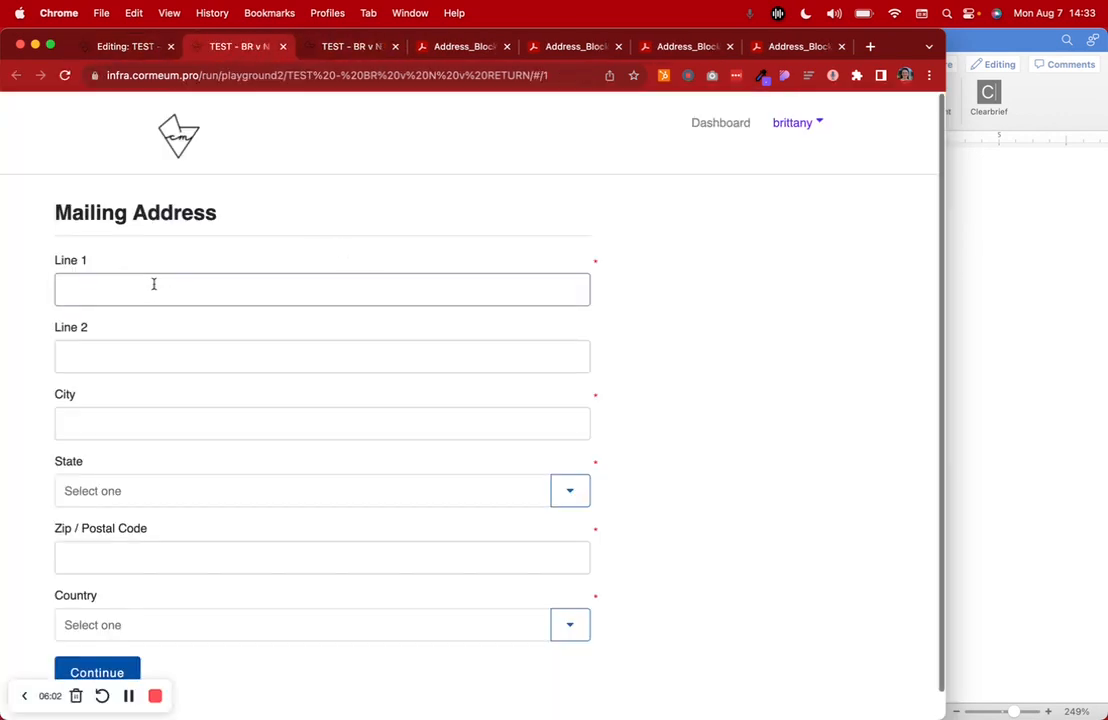
{"action": "left_click", "coordinate": [102, 287]}
{"action": "type", "text": "123 "}
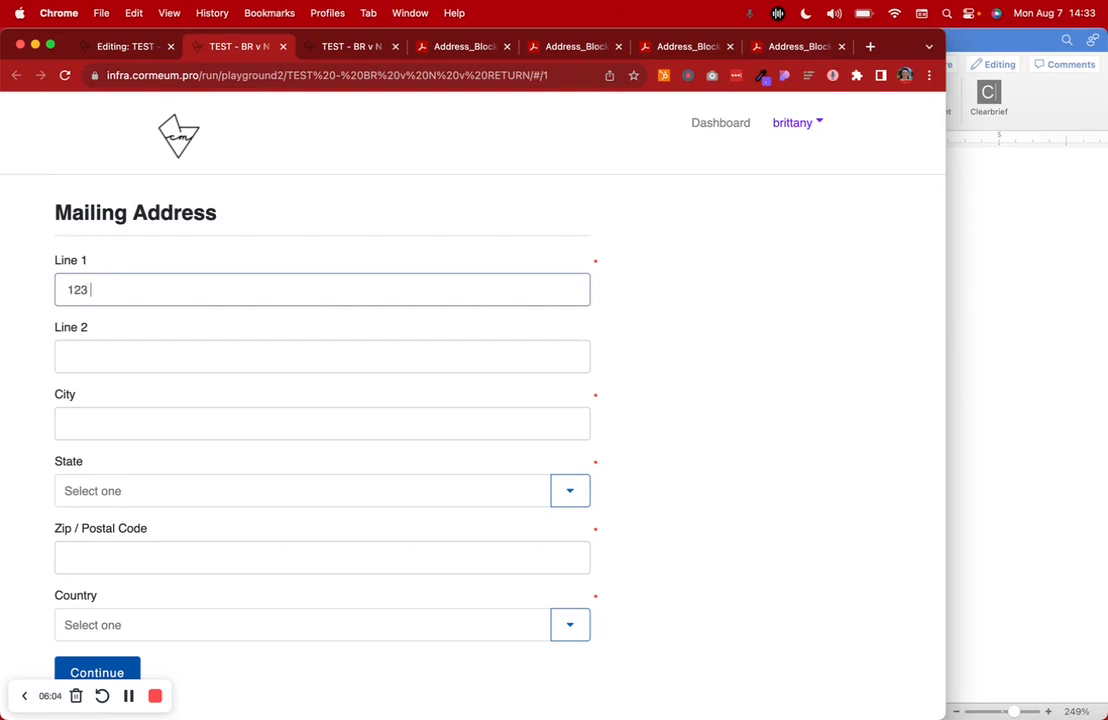
{"action": "type", "text": "Client Street"}
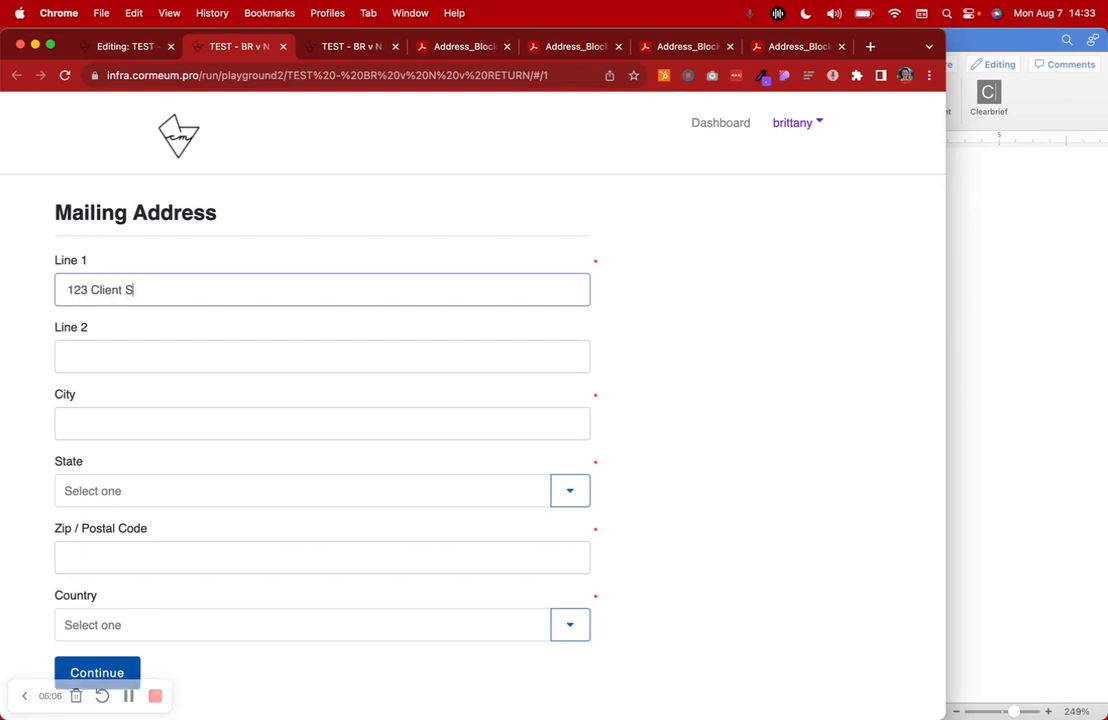
{"action": "left_click", "coordinate": [79, 358]}
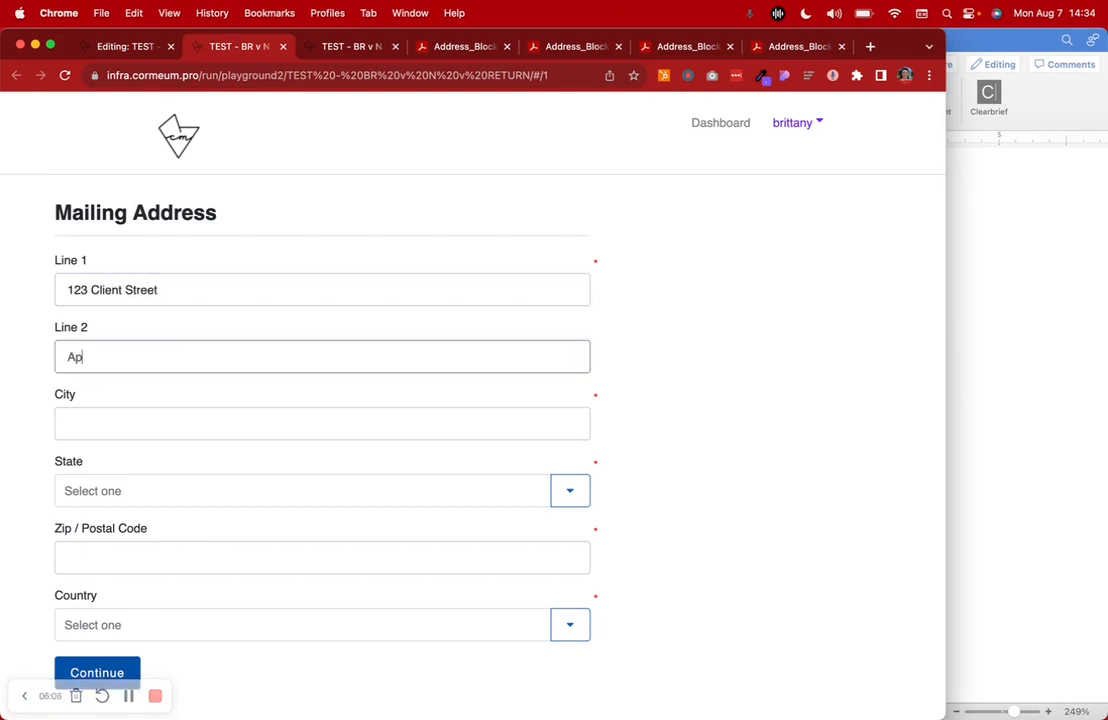
Fill in the city, choose California as the state, and enter the zip code
{"action": "left_click", "coordinate": [101, 424]}
{"action": "type", "text": "City"}
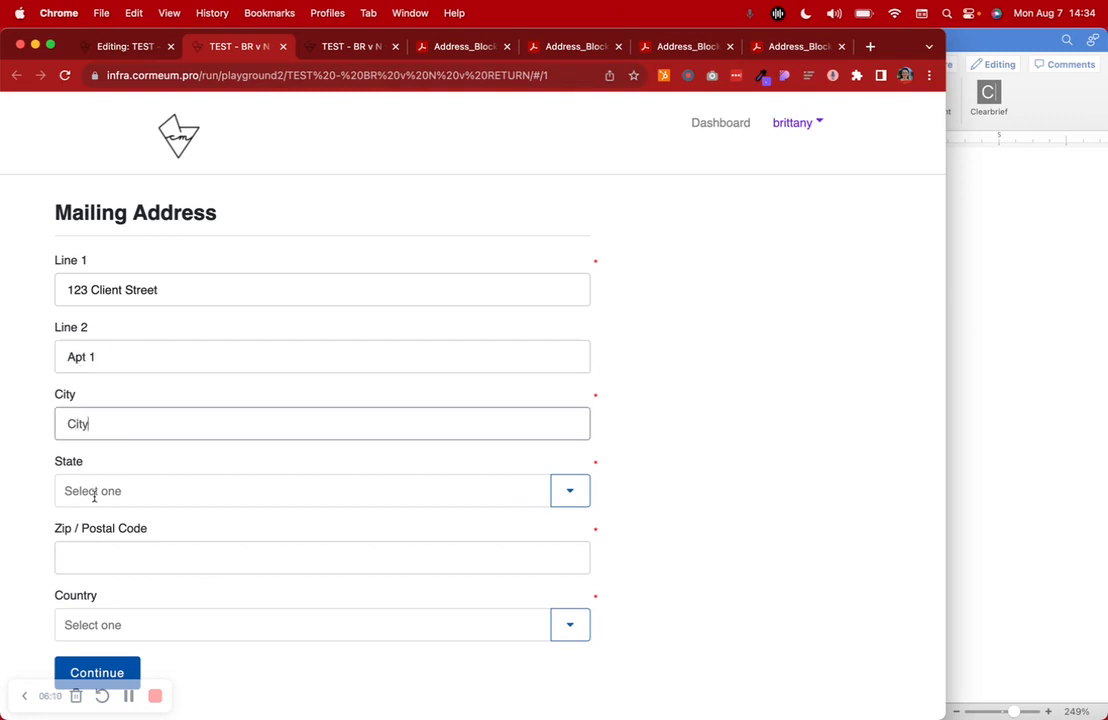
{"action": "left_click", "coordinate": [124, 492]}
{"action": "type", "text": "c"}
{"action": "left_click", "coordinate": [126, 530]}
{"action": "left_click", "coordinate": [115, 557]}
{"action": "type", "text": "12345"}
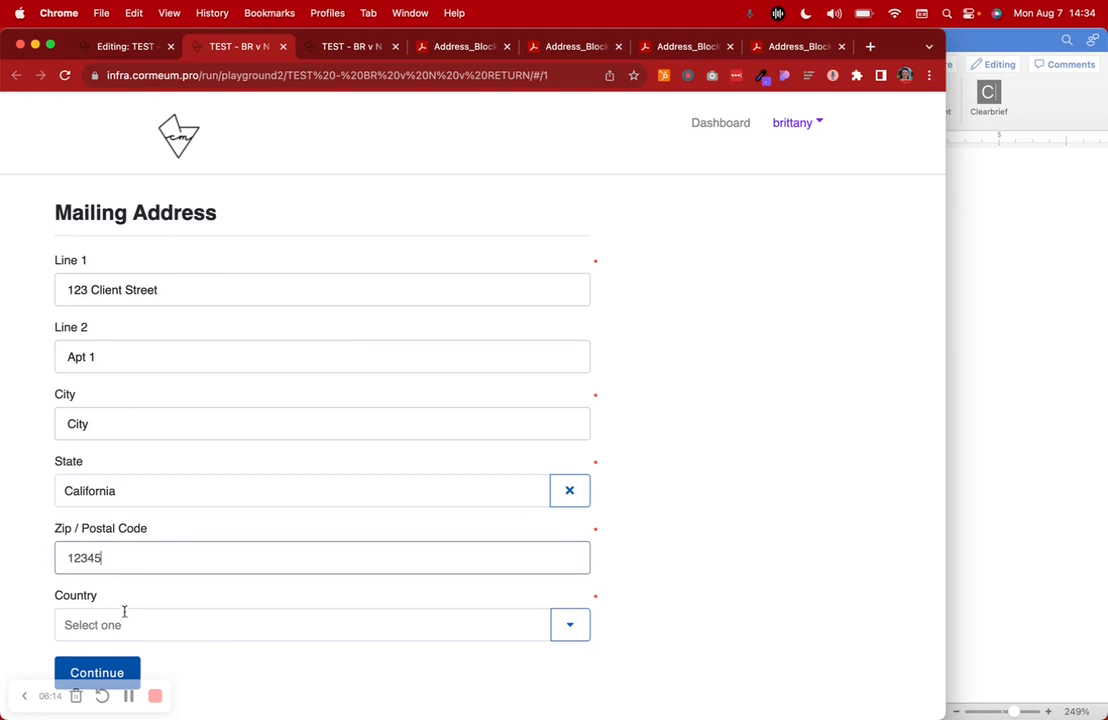
Choose United States as the country and continue to the TEST page
{"action": "key", "text": "Tab"}
{"action": "type", "text": "uni"}
{"action": "scroll", "coordinate": [140, 600], "scroll_direction": "down", "scroll_amount": 2}
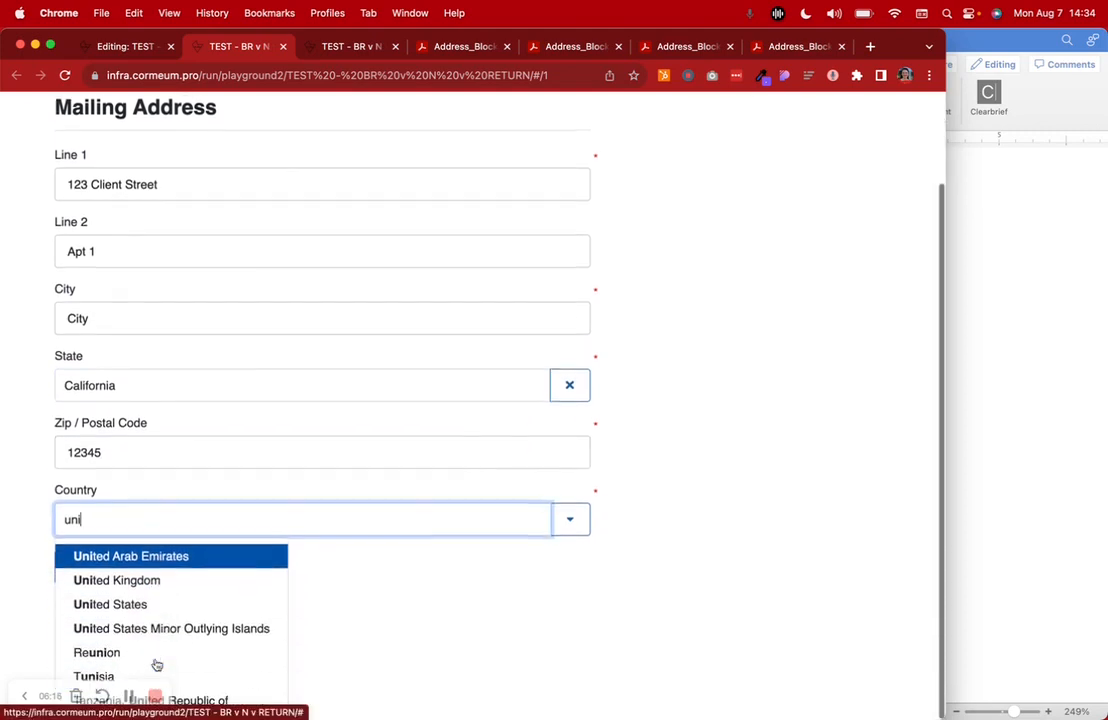
{"action": "left_click", "coordinate": [140, 607]}
{"action": "left_click", "coordinate": [104, 648]}
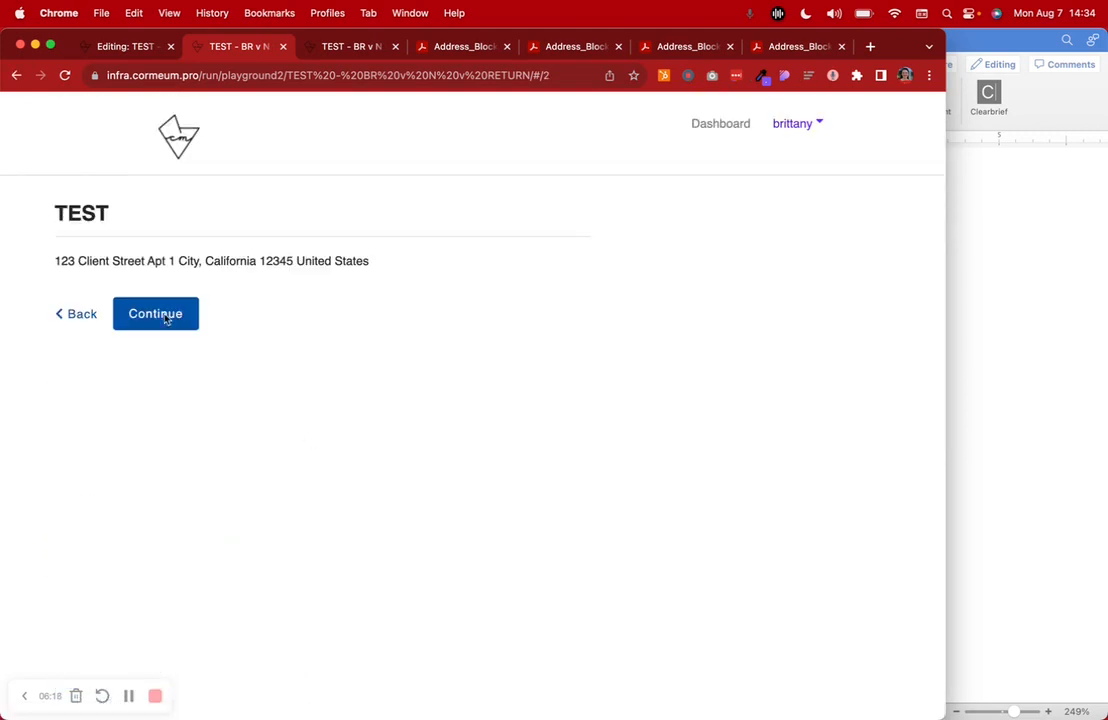
Highlight the mailing address on the TEST page, then continue through the answer review and open the generated PDF to compare its layout
{"action": "left_click_drag", "start_coordinate": [54, 260], "coordinate": [401, 272]}
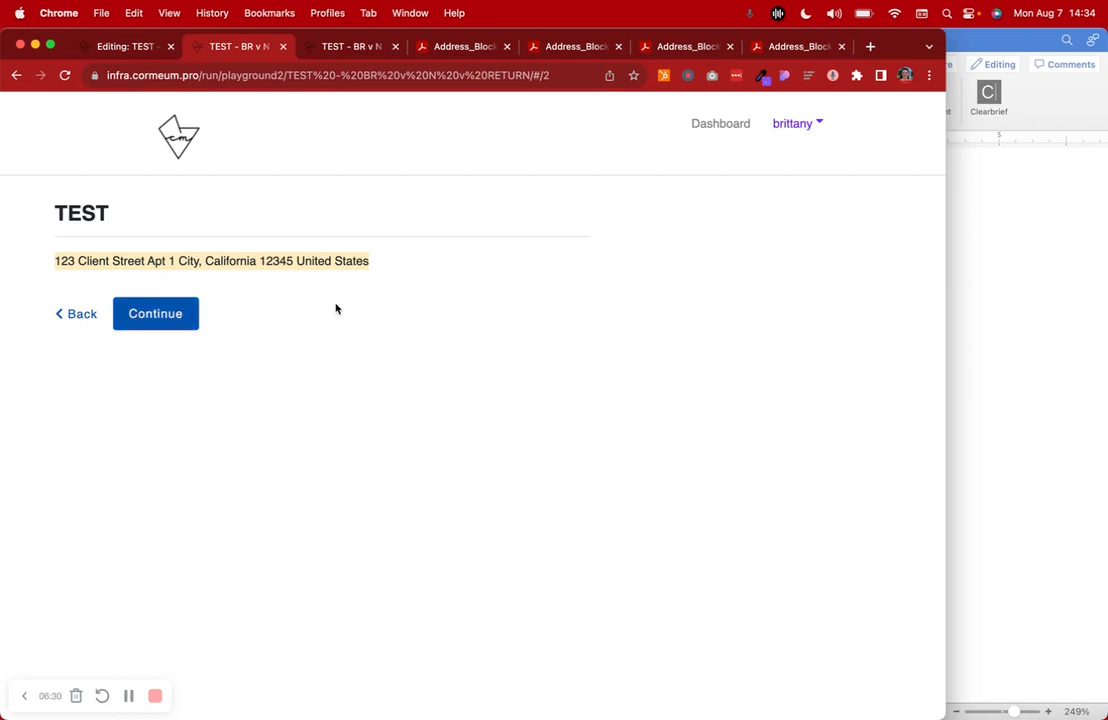
{"action": "left_click", "coordinate": [180, 317]}
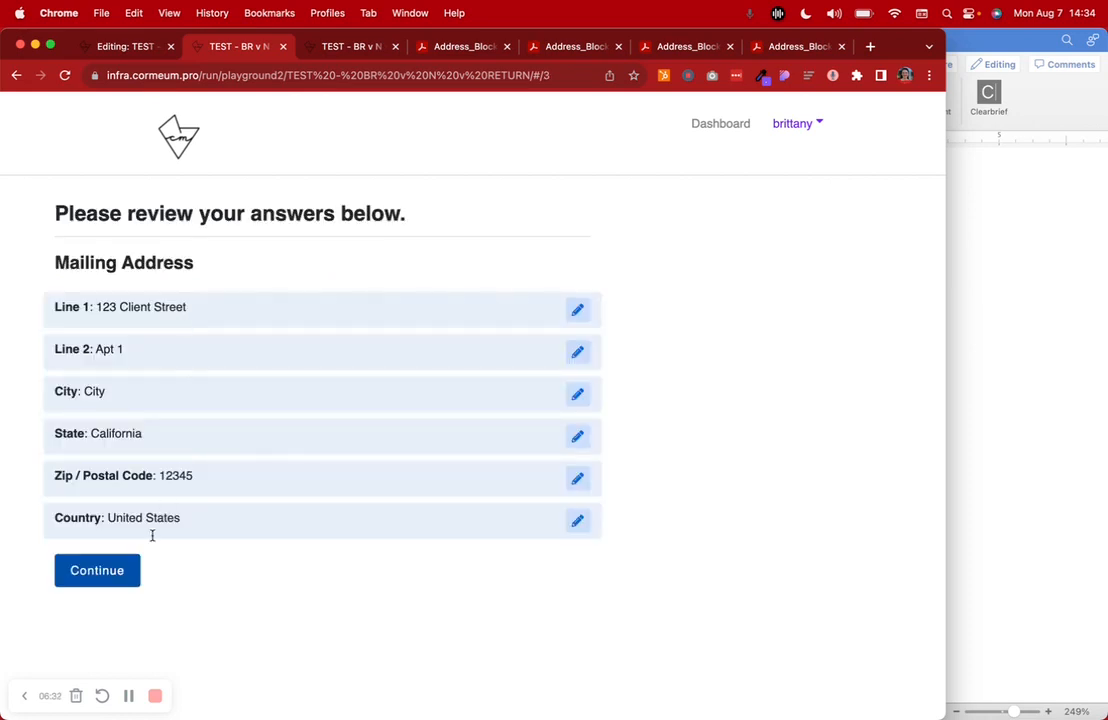
{"action": "left_click", "coordinate": [126, 573]}
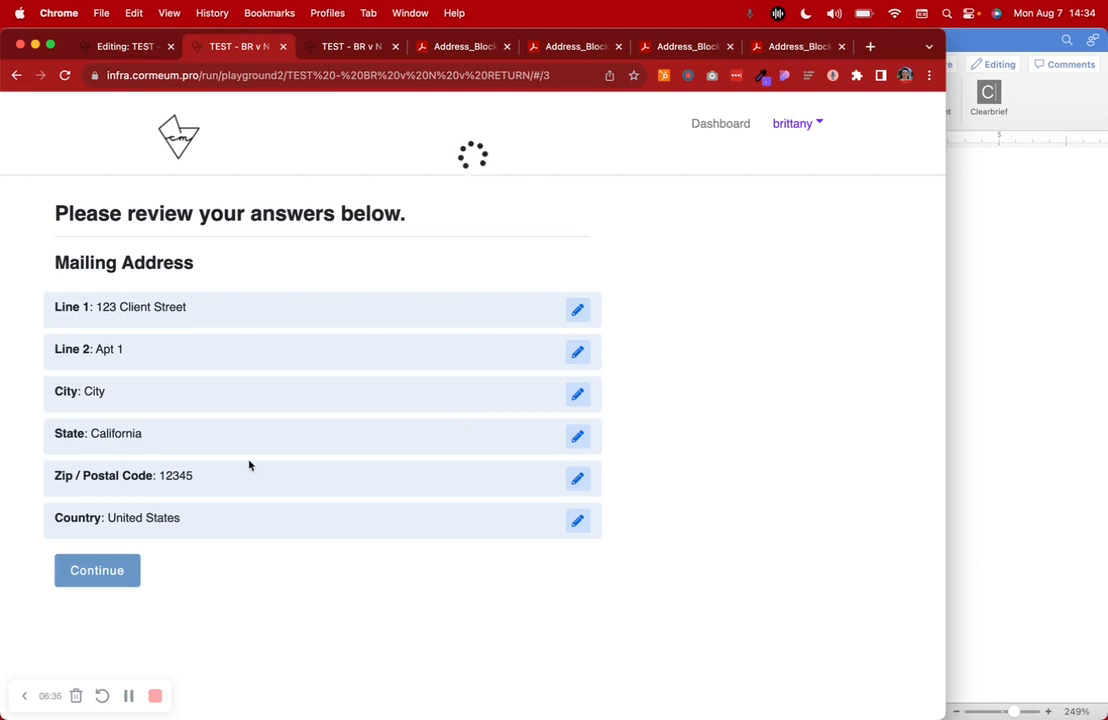
{"action": "left_click", "coordinate": [113, 322]}
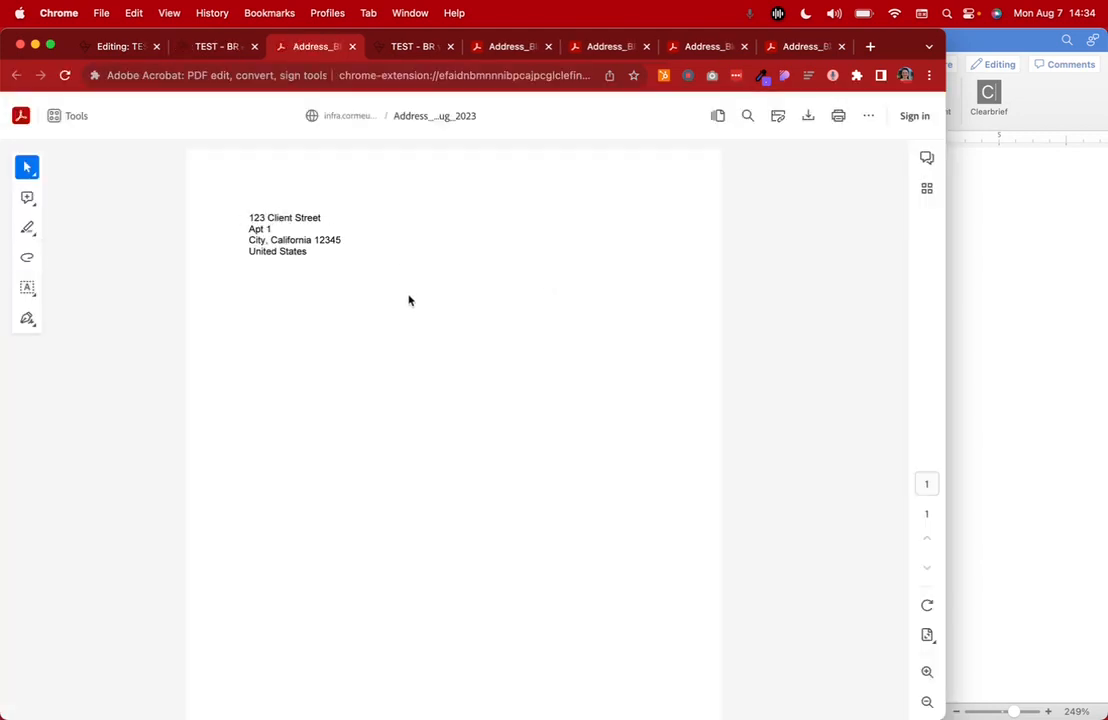
In the interview editor, remove both [NEWLINE] entries from the first THEN value, after Address_Line1 and after Address_ZipOrPostalCode
{"action": "left_click", "coordinate": [236, 46]}
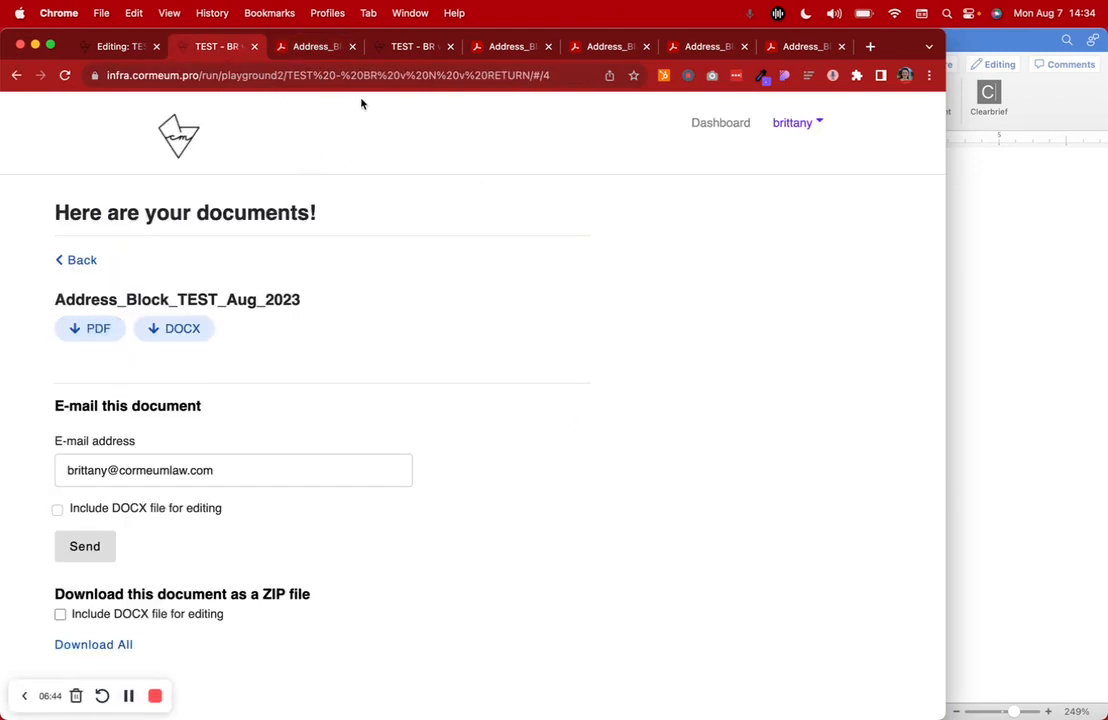
{"action": "left_click", "coordinate": [108, 42]}
{"action": "scroll", "coordinate": [514, 427], "scroll_direction": "down", "scroll_amount": 3}
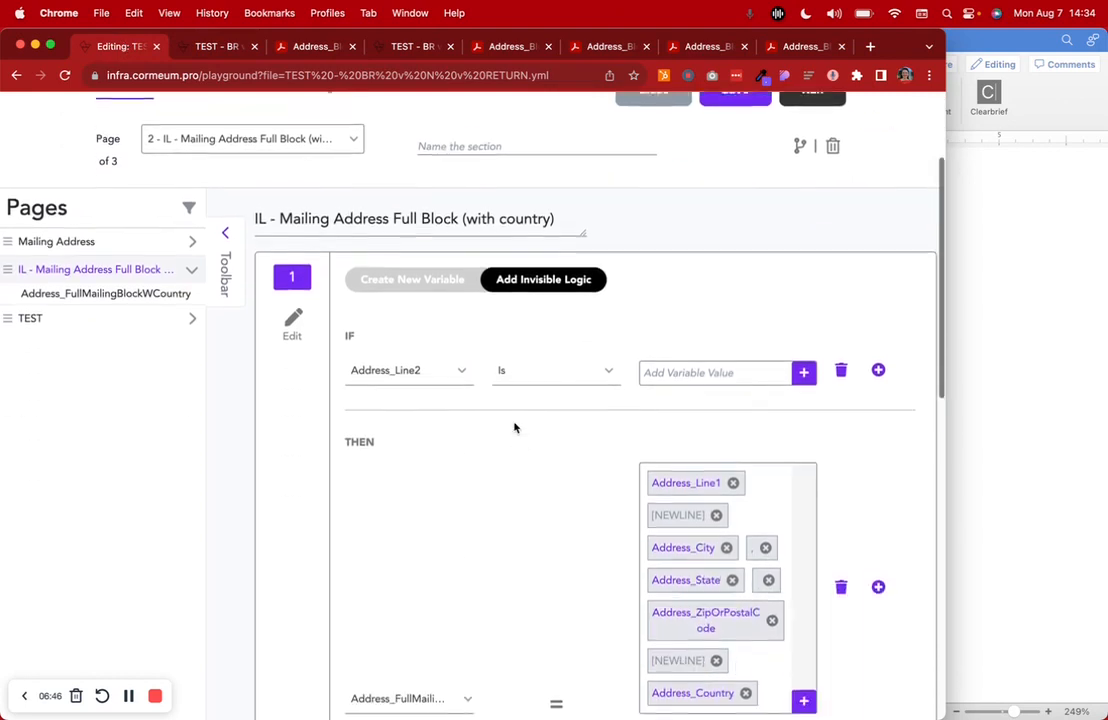
{"action": "scroll", "coordinate": [514, 427], "scroll_direction": "down", "scroll_amount": 15}
{"action": "scroll", "coordinate": [514, 427], "scroll_direction": "up", "scroll_amount": 3}
{"action": "scroll", "coordinate": [514, 427], "scroll_direction": "up", "scroll_amount": 5}
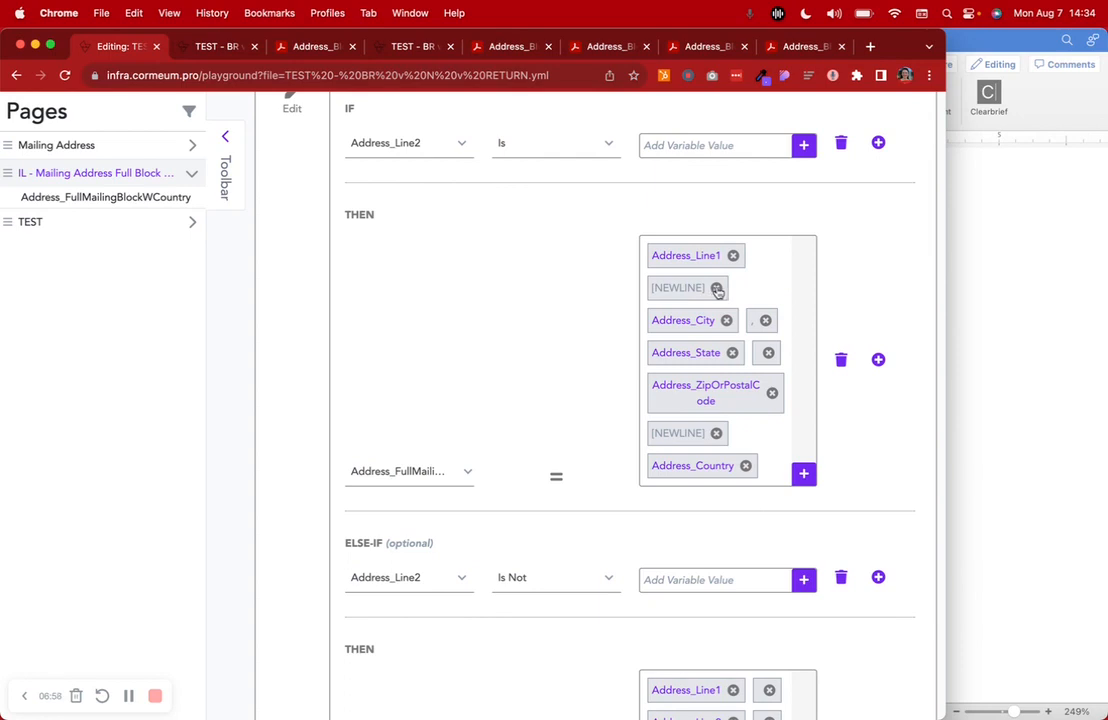
{"action": "left_click", "coordinate": [717, 288]}
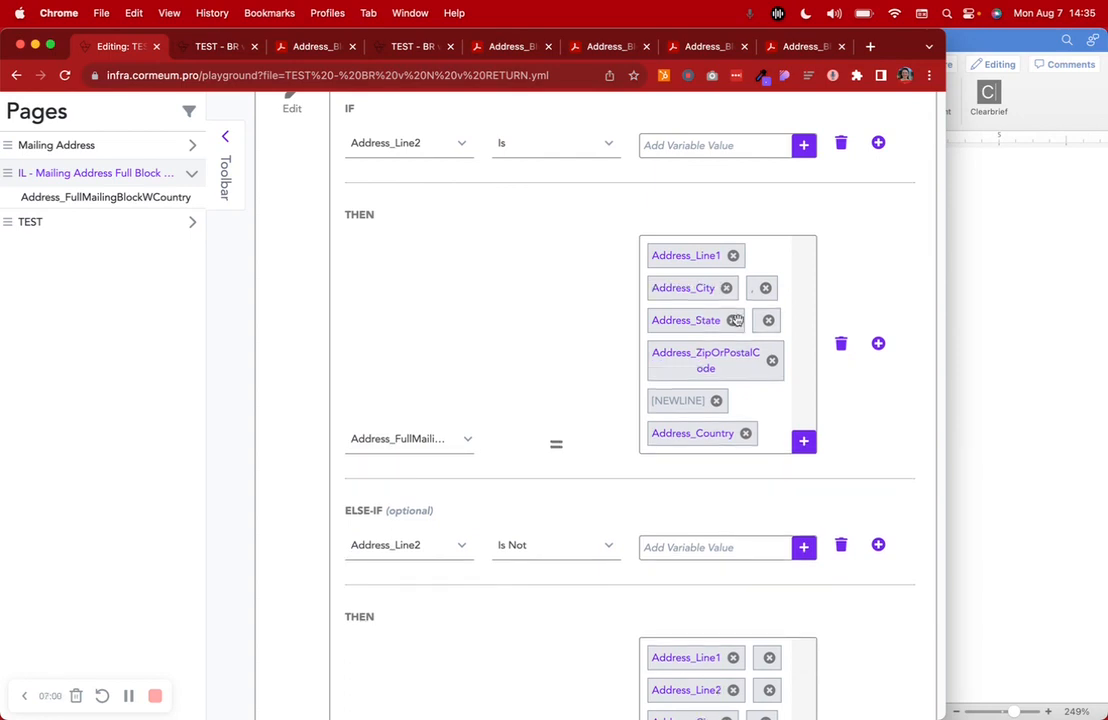
{"action": "left_click", "coordinate": [717, 400]}
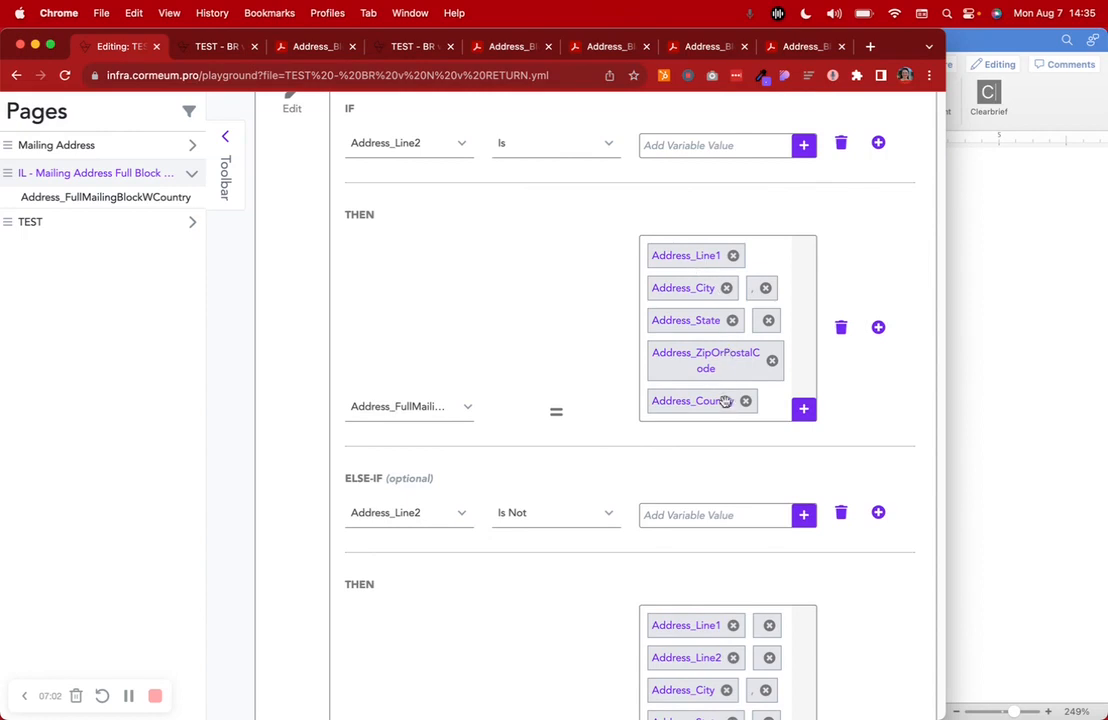
Add a hard return as text to the first THEN value and place it directly after Address_Line1
{"action": "left_click", "coordinate": [804, 410]}
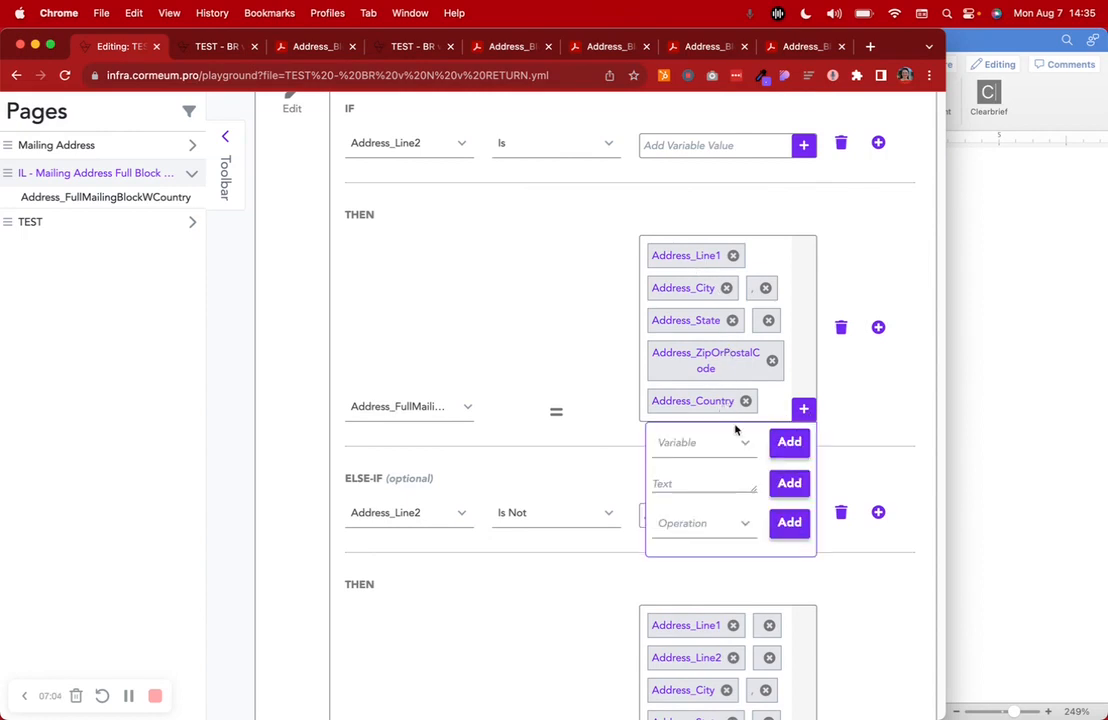
{"action": "left_click", "coordinate": [670, 482]}
{"action": "key", "text": "BackSpace"}
{"action": "key", "text": "Return"}
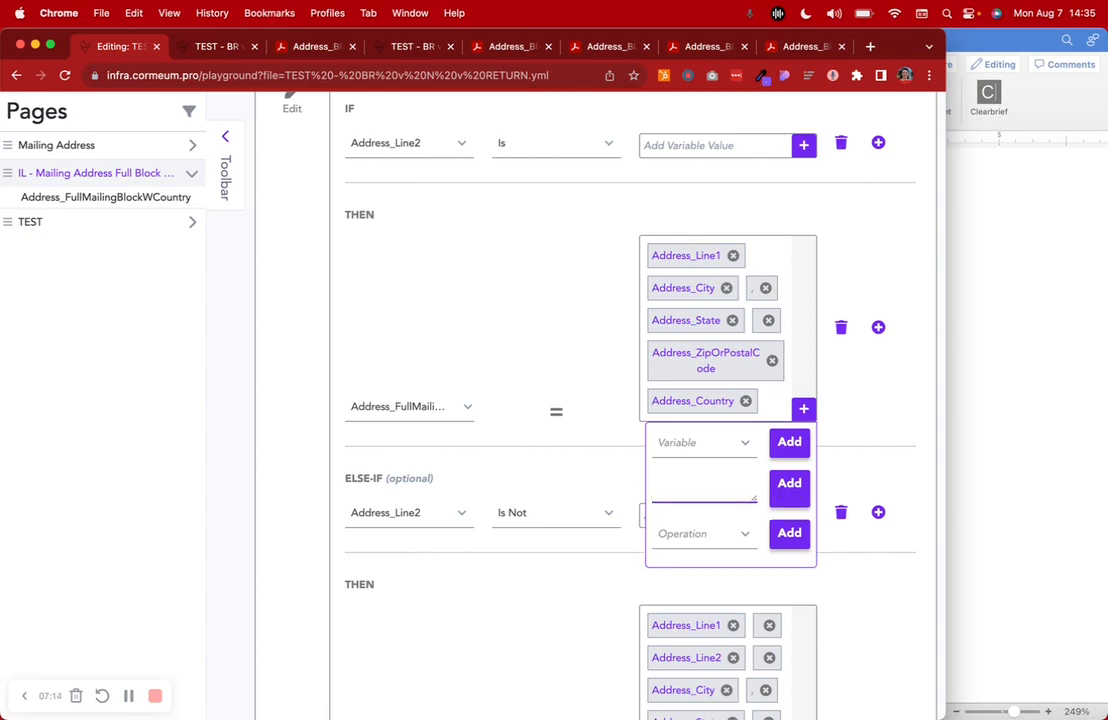
{"action": "left_click", "coordinate": [786, 485]}
{"action": "left_click_drag", "start_coordinate": [660, 432], "coordinate": [750, 268]}
Add a second hard return to the first THEN value, place it between Address_ZipOrPostalCode and Address_Country, and save the workflow
{"action": "left_click", "coordinate": [672, 485]}
{"action": "key", "text": "Return"}
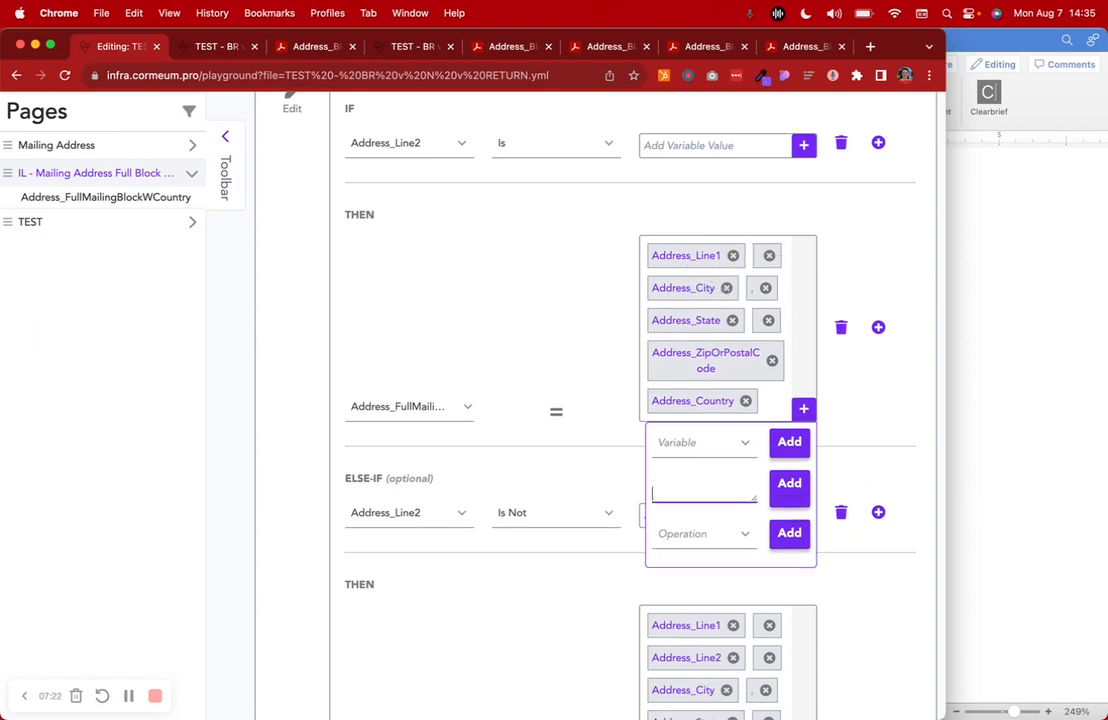
{"action": "left_click", "coordinate": [784, 487]}
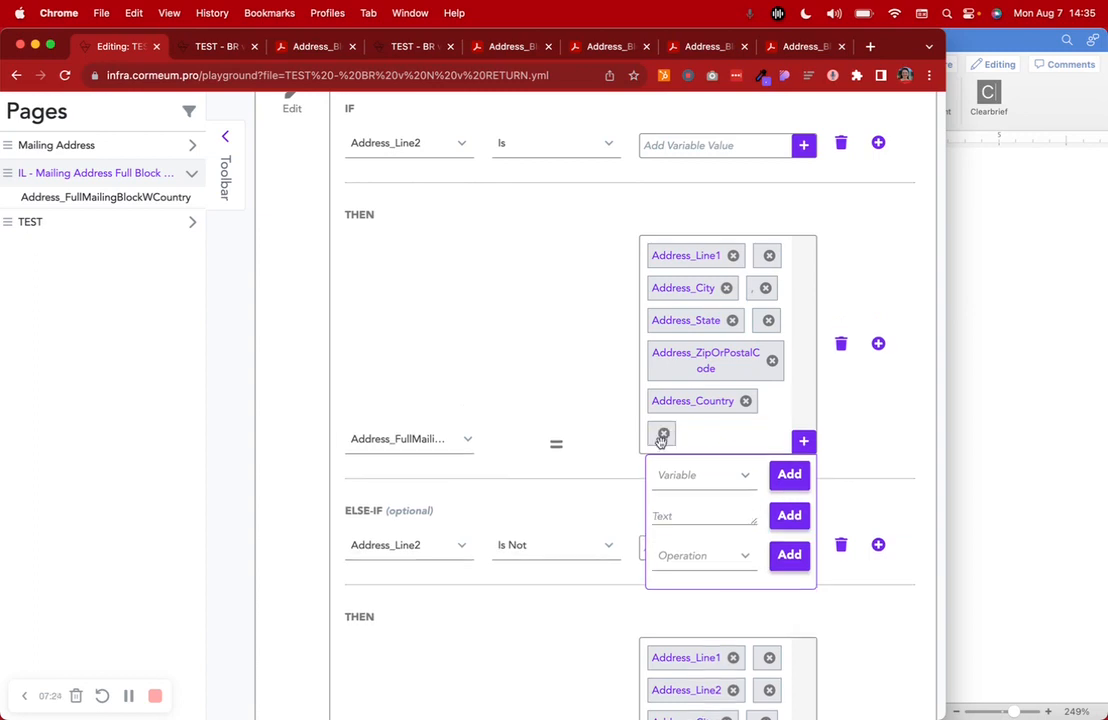
{"action": "left_click_drag", "start_coordinate": [657, 437], "coordinate": [663, 396]}
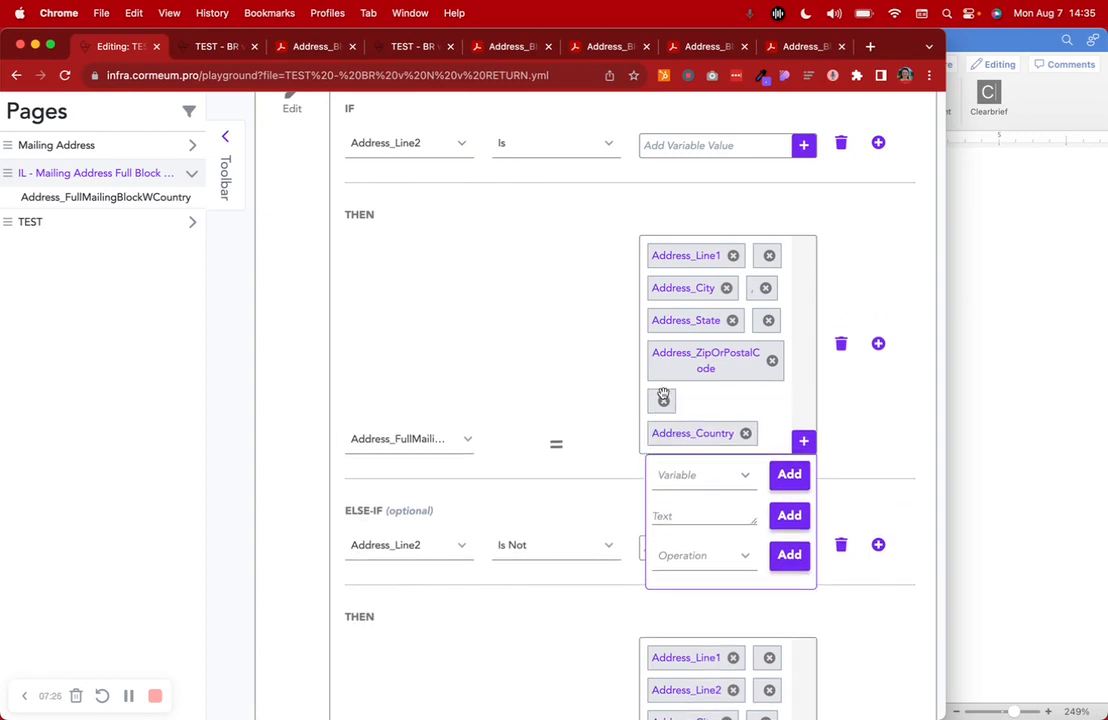
{"action": "scroll", "coordinate": [865, 275], "scroll_direction": "up", "scroll_amount": 5}
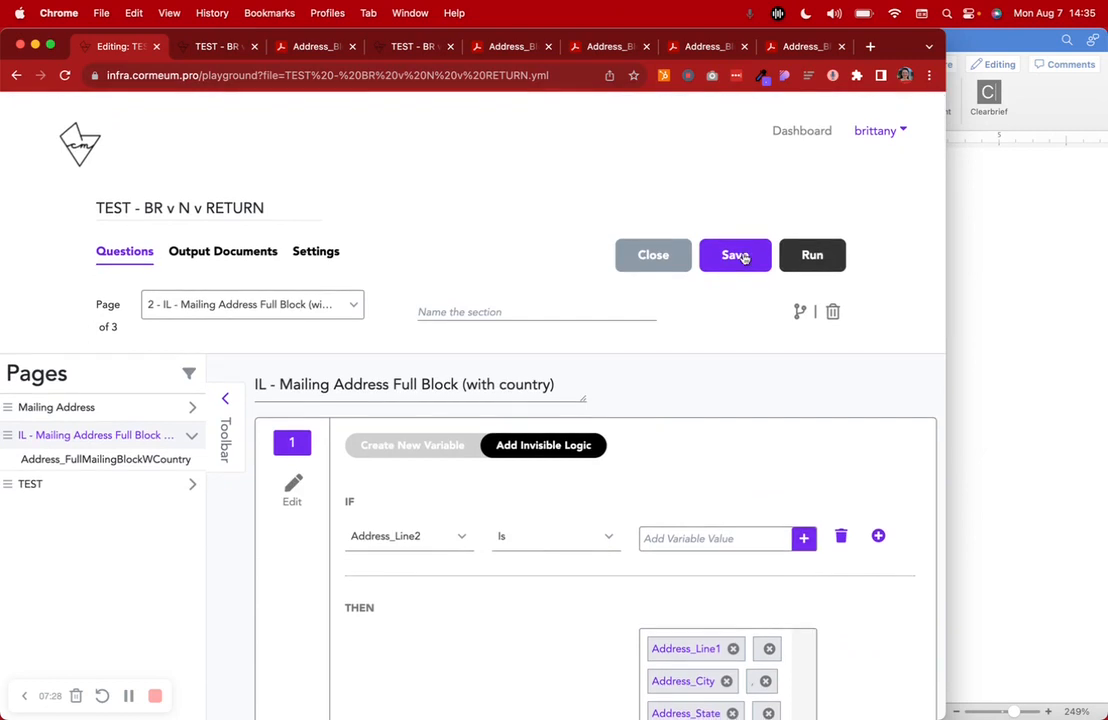
{"action": "left_click", "coordinate": [743, 257]}
Review the line breaks in both THEN values and the question title on the TEST page
{"action": "scroll", "coordinate": [690, 465], "scroll_direction": "down", "scroll_amount": 5}
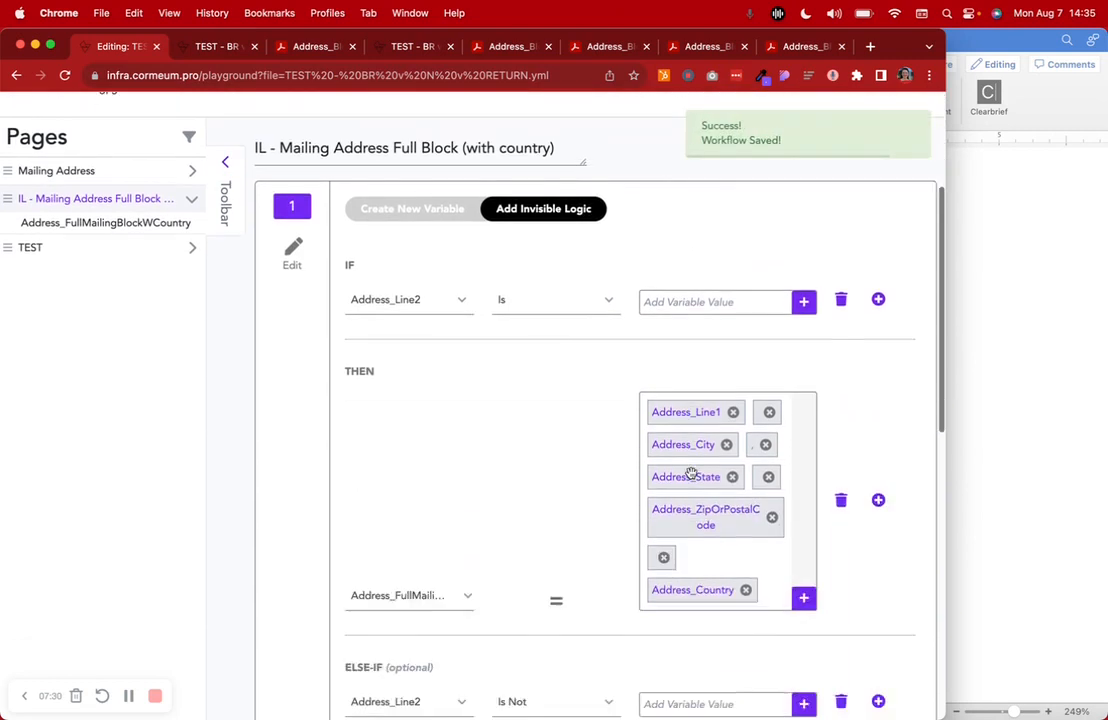
{"action": "scroll", "coordinate": [630, 248], "scroll_direction": "down", "scroll_amount": 5}
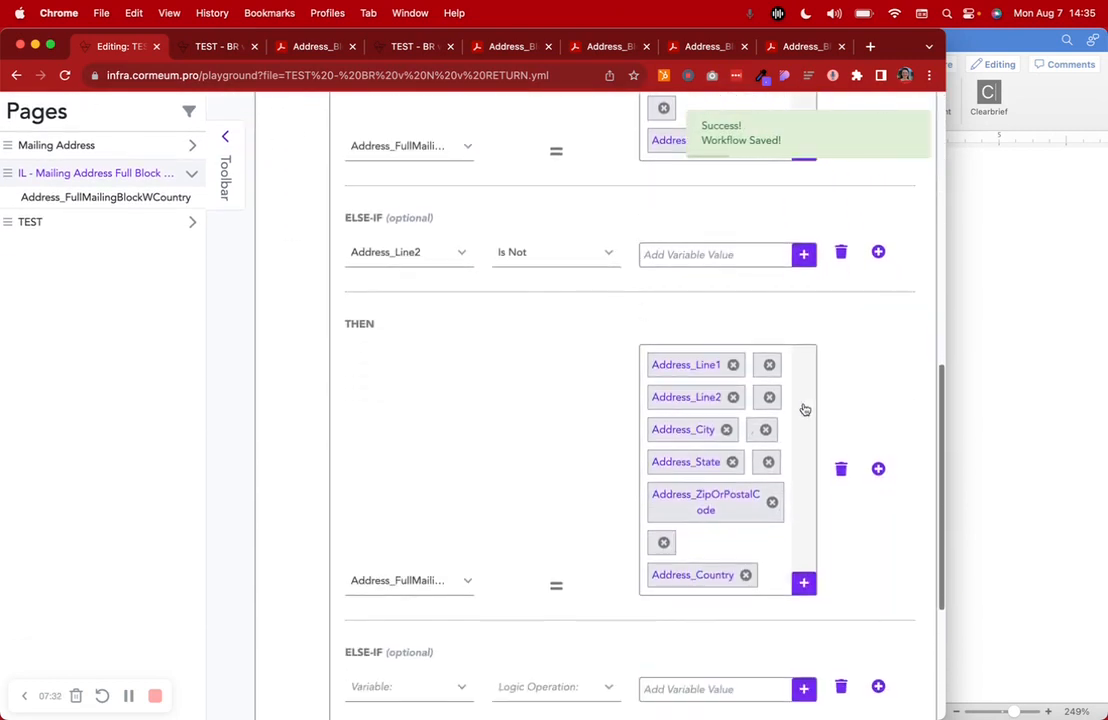
{"action": "scroll", "coordinate": [644, 366], "scroll_direction": "down", "scroll_amount": 3}
{"action": "scroll", "coordinate": [644, 366], "scroll_direction": "up", "scroll_amount": 10}
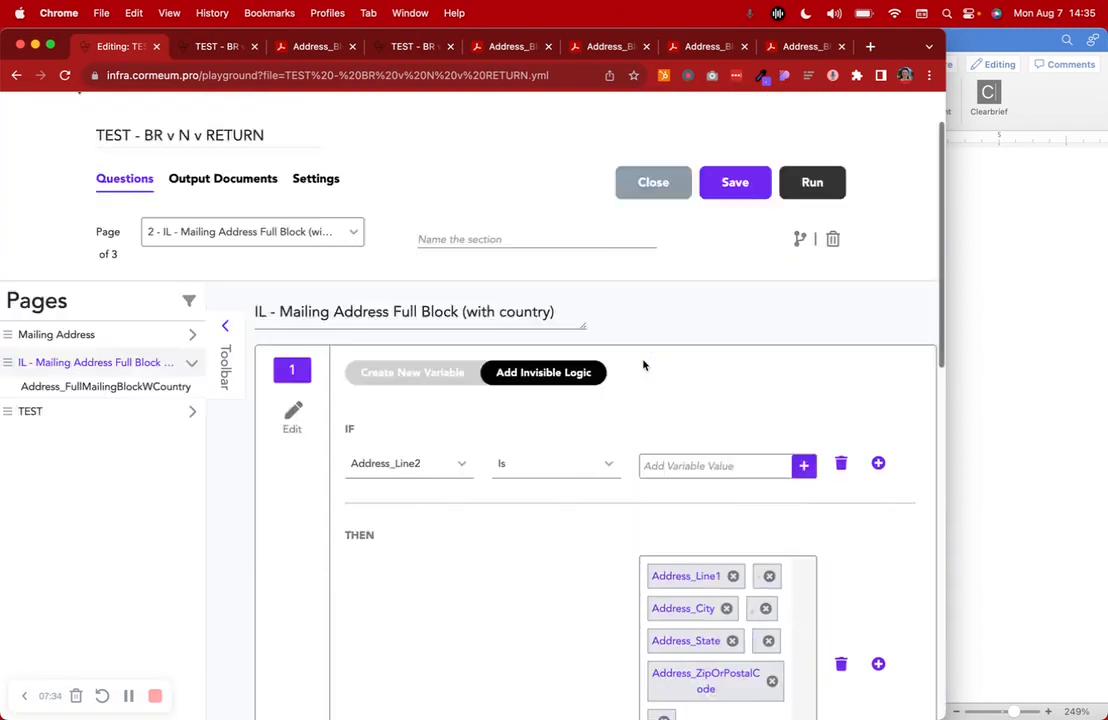
{"action": "left_click", "coordinate": [36, 484]}
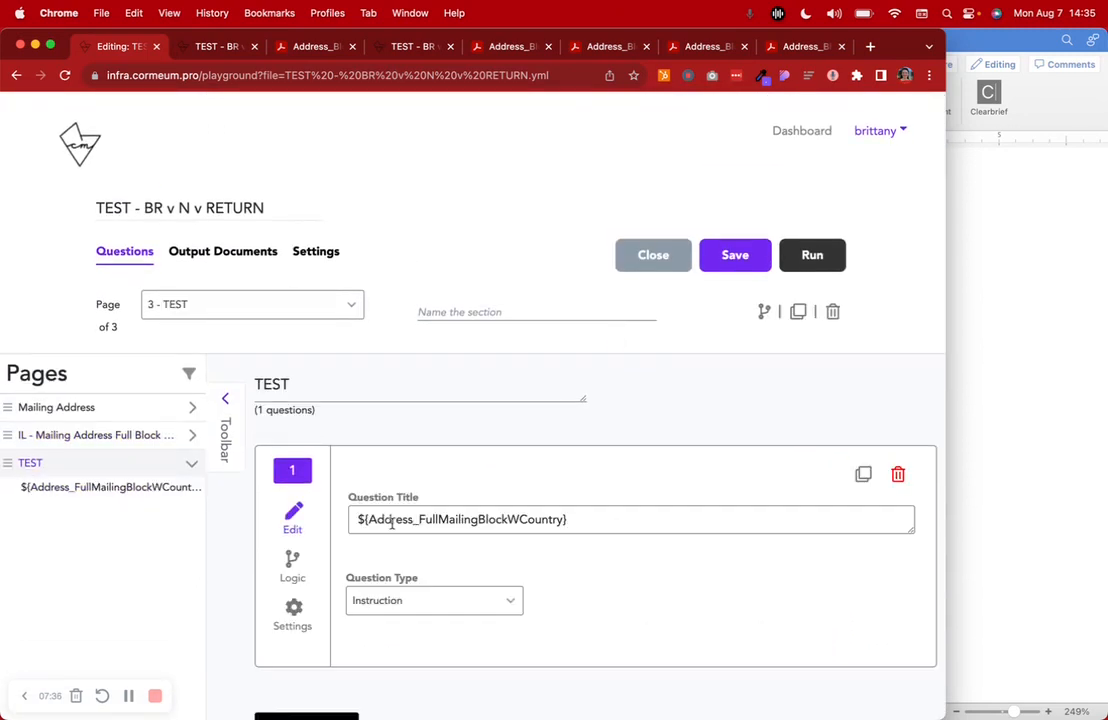
{"action": "scroll", "coordinate": [391, 522], "scroll_direction": "down", "scroll_amount": 2}
{"action": "double_click", "coordinate": [416, 436]}
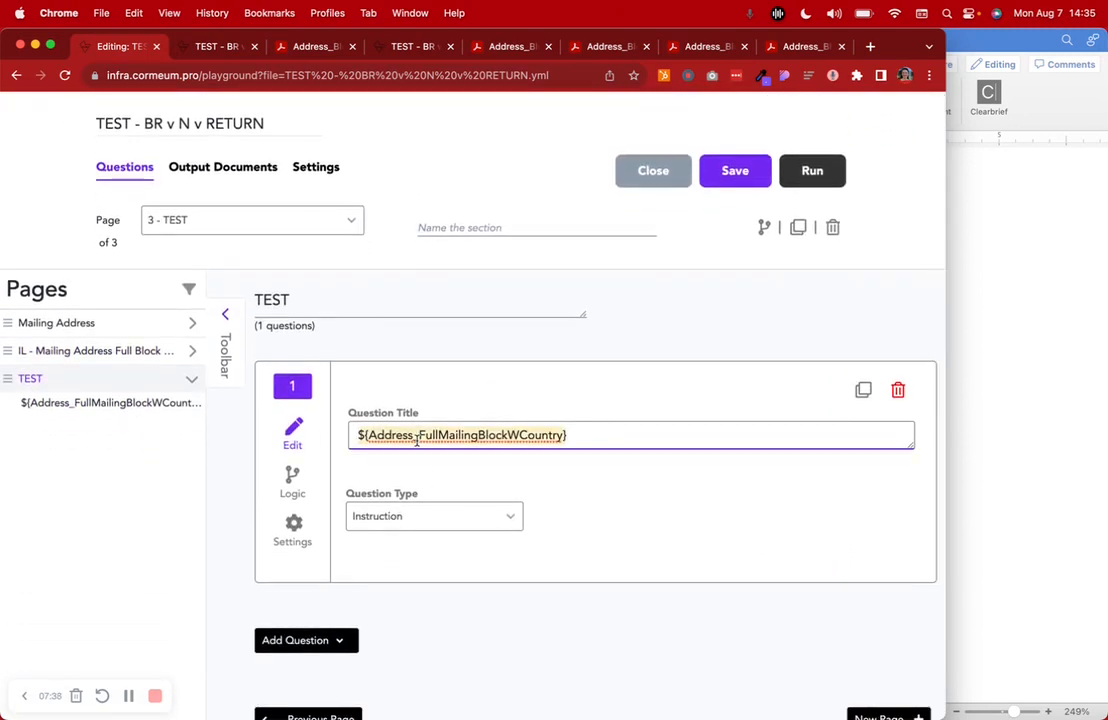
{"action": "scroll", "coordinate": [416, 436], "scroll_direction": "up", "scroll_amount": 2}
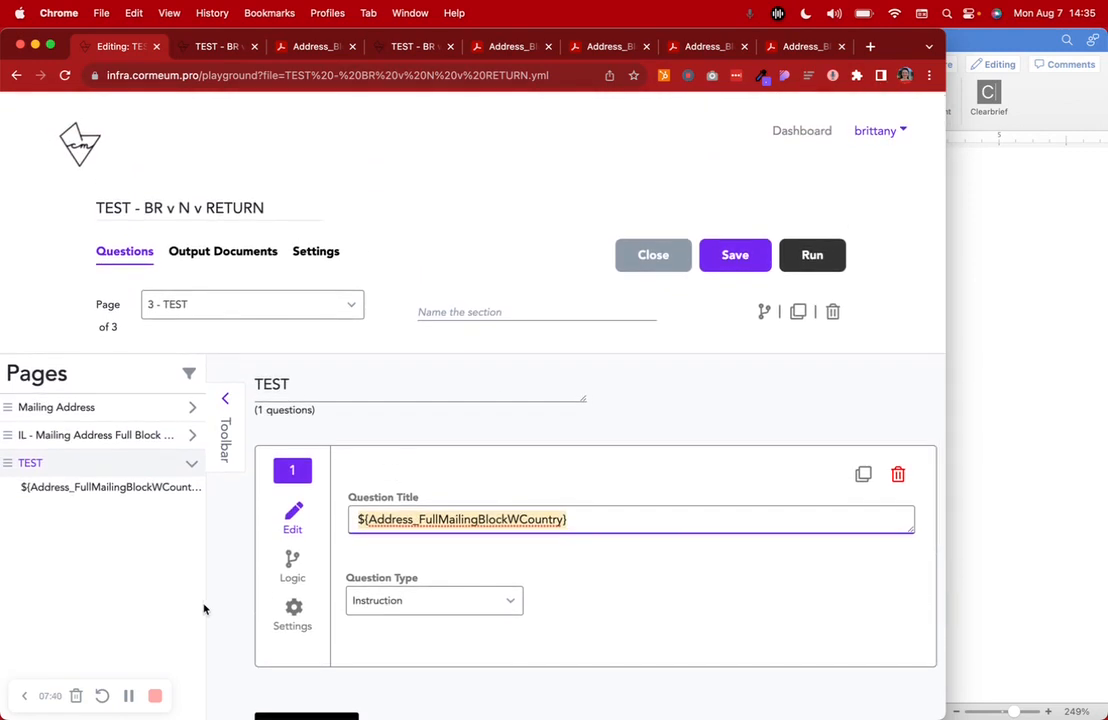
{"action": "left_click", "coordinate": [221, 583]}
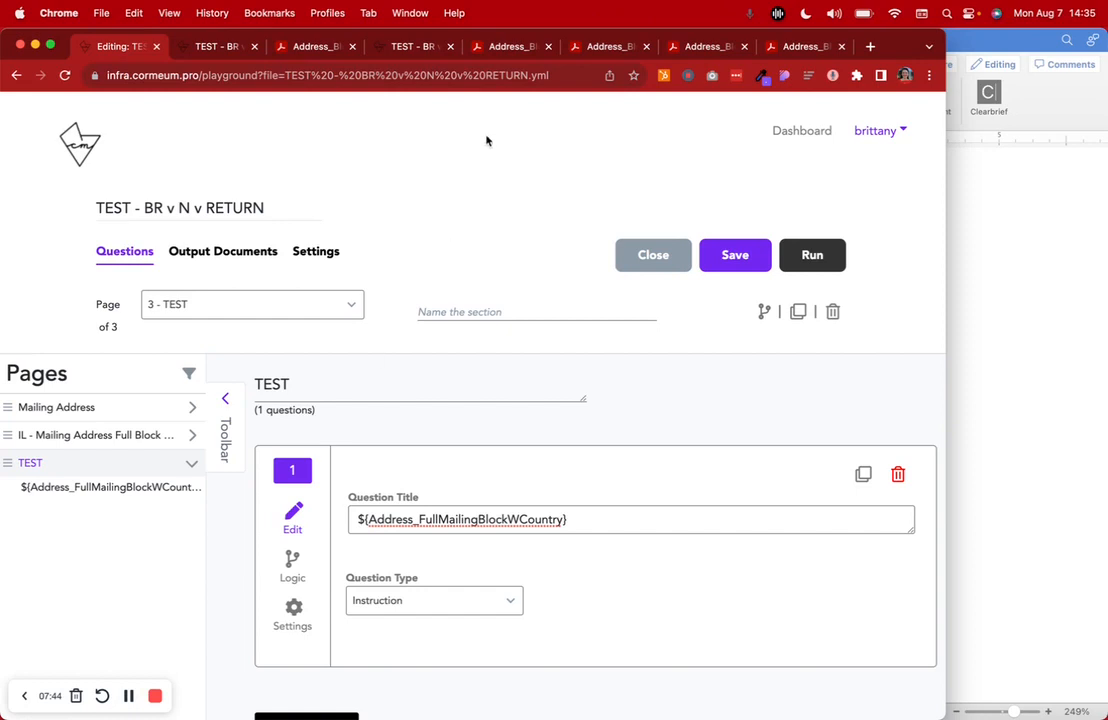
Close the four extra PDF outputs from the earlier test runs, keeping the first PDF open
{"action": "left_click", "coordinate": [508, 46]}
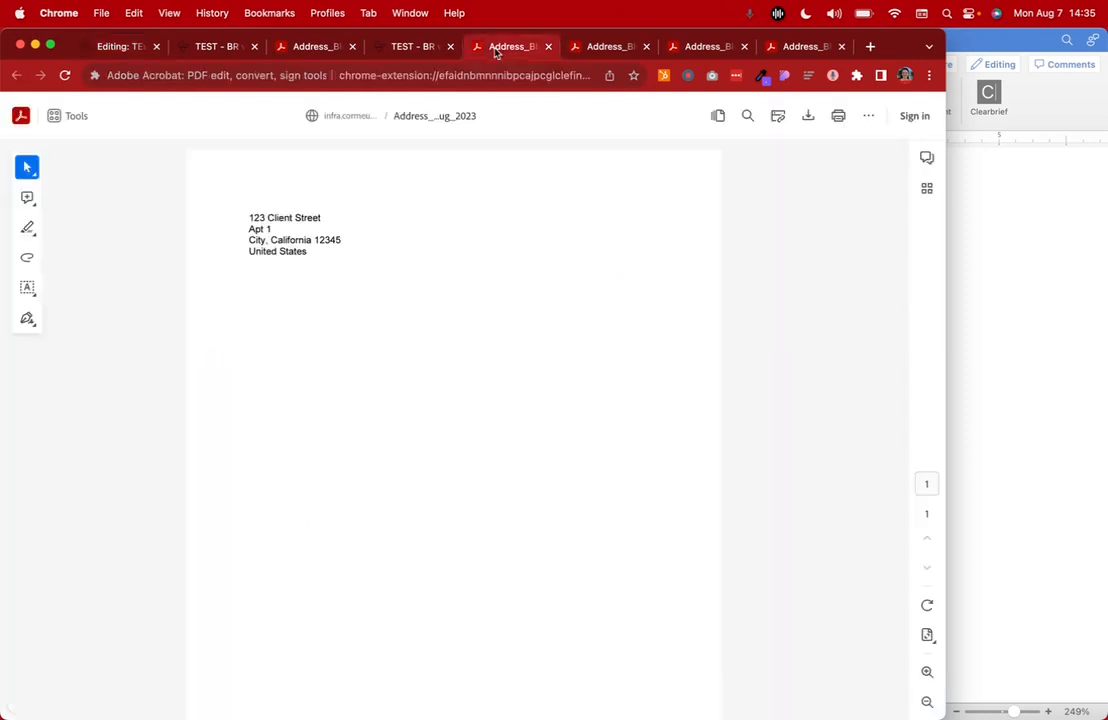
{"action": "left_click", "coordinate": [548, 47]}
{"action": "left_click", "coordinate": [548, 47]}
{"action": "left_click", "coordinate": [548, 47]}
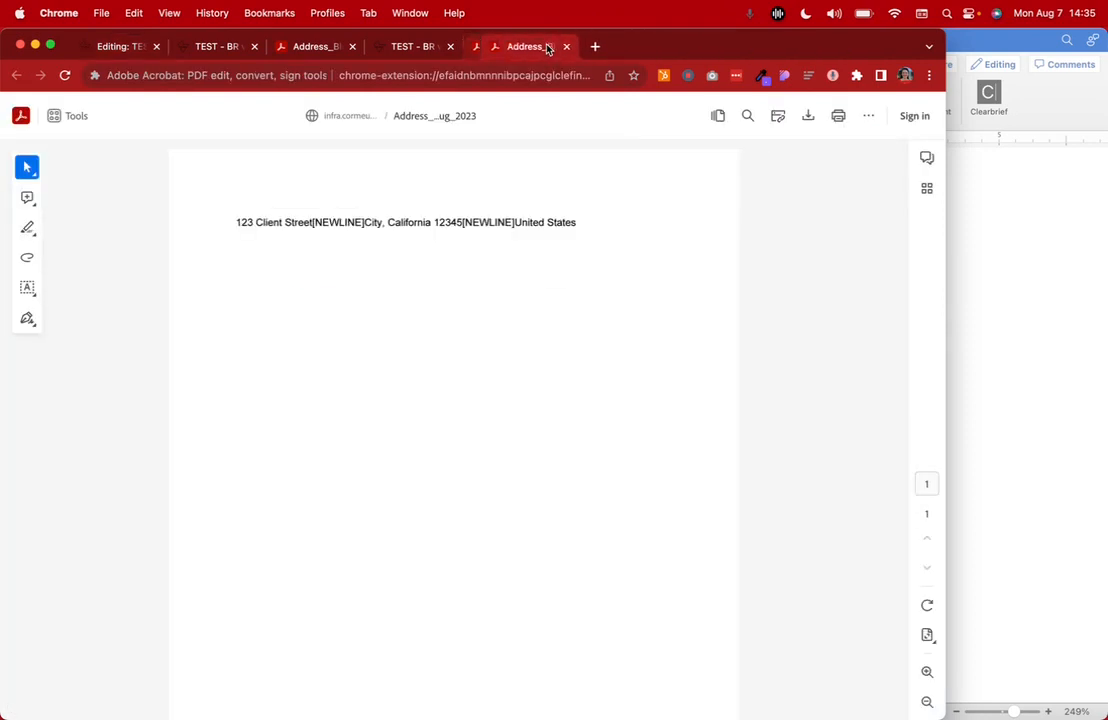
{"action": "left_click", "coordinate": [548, 47]}
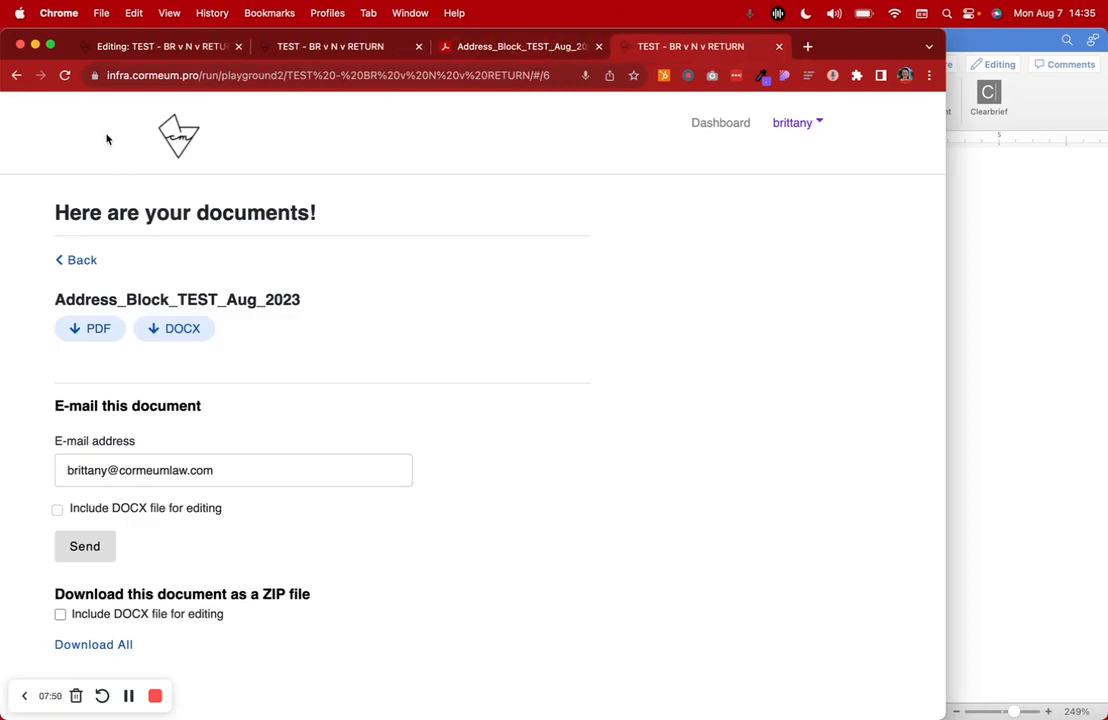
Return to the interview editor and delete the TEST page
{"action": "left_click", "coordinate": [212, 47]}
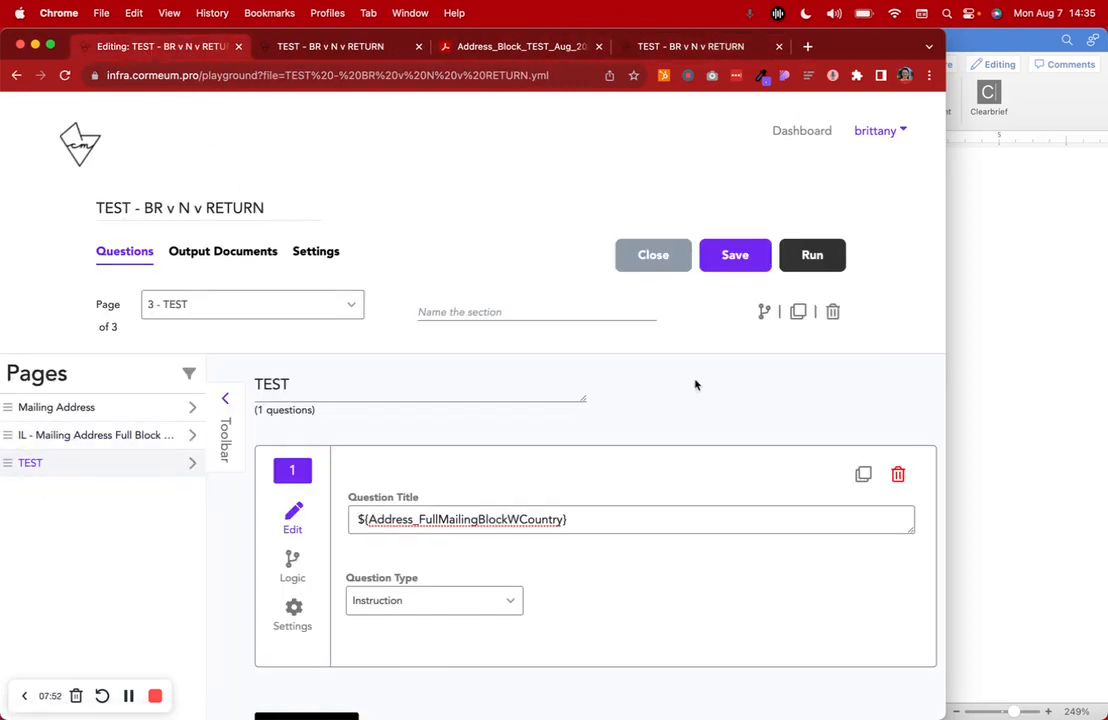
{"action": "left_click", "coordinate": [832, 311]}
{"action": "left_click", "coordinate": [597, 160]}
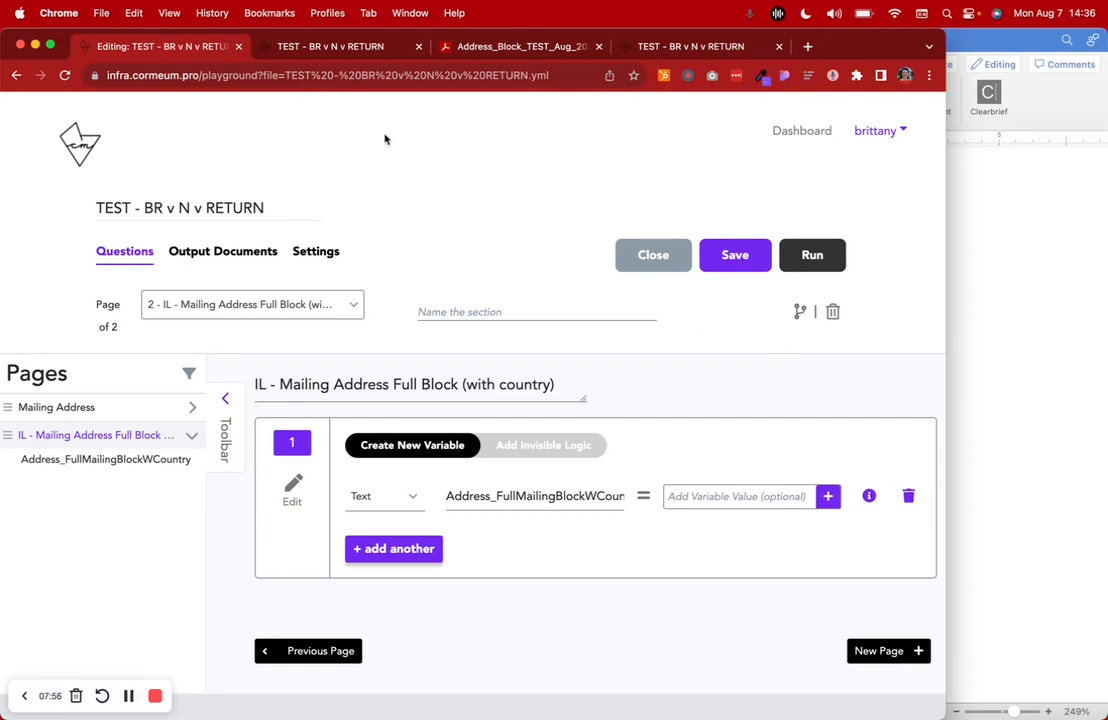
Highlight the address block in the remaining PDF, then close it and the old interview runs, returning to the editor
{"action": "left_click", "coordinate": [517, 47]}
{"action": "left_click_drag", "start_coordinate": [245, 213], "coordinate": [358, 257]}
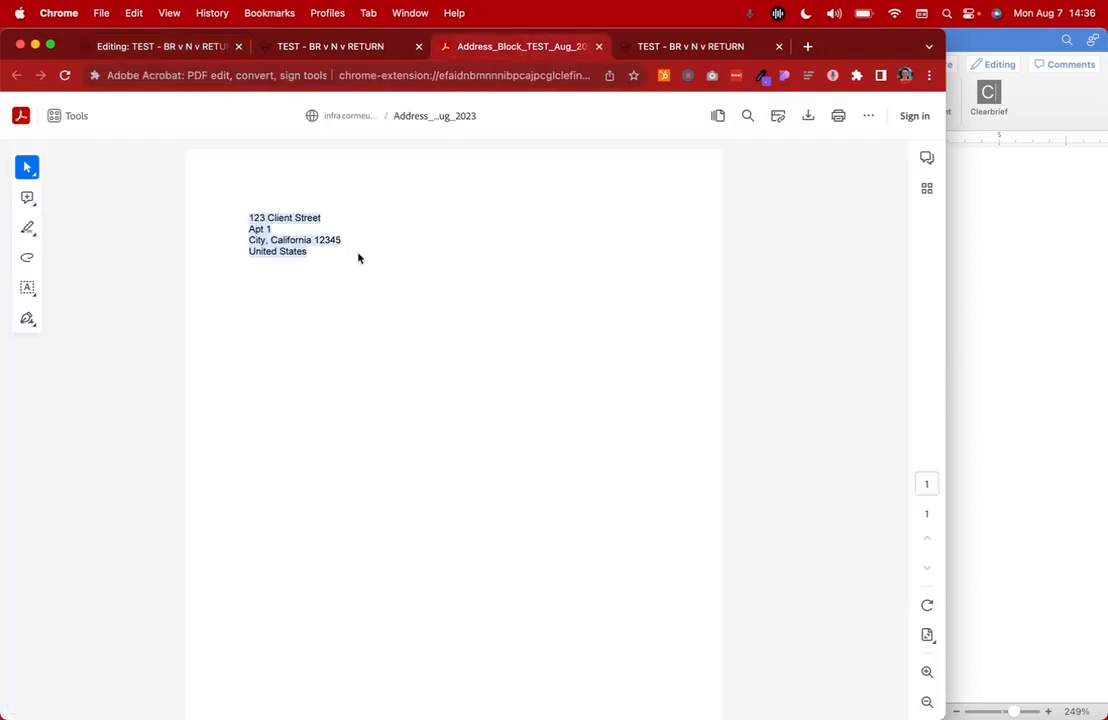
{"action": "left_click", "coordinate": [598, 46]}
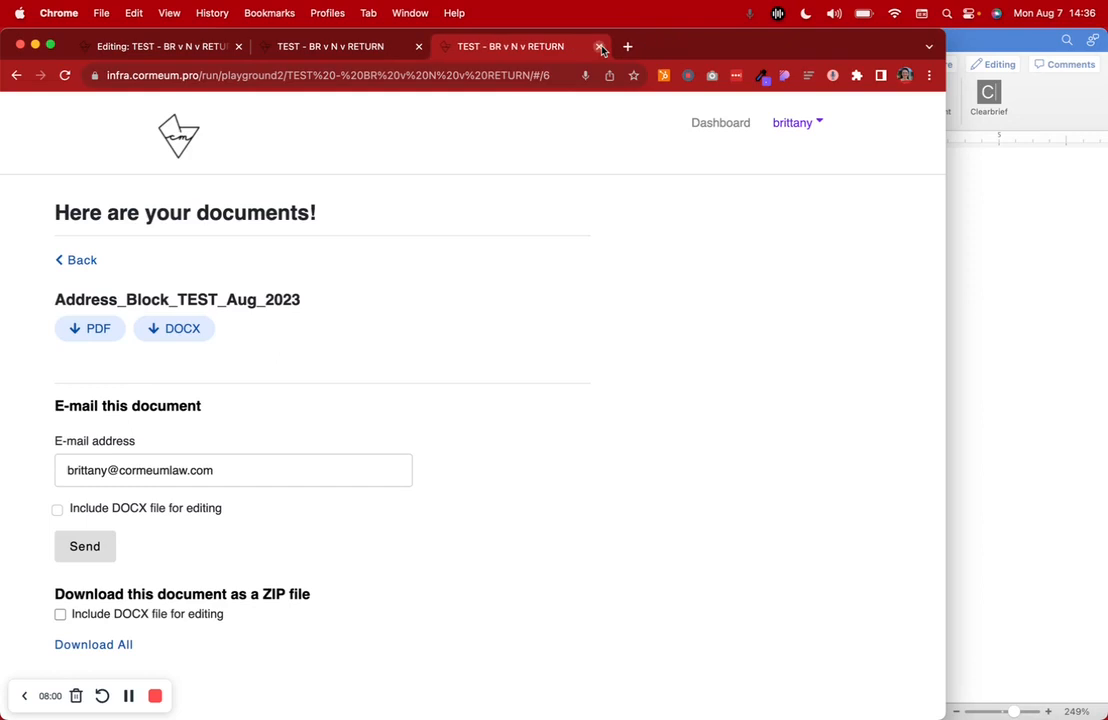
{"action": "left_click", "coordinate": [600, 47]}
{"action": "left_click", "coordinate": [101, 45]}
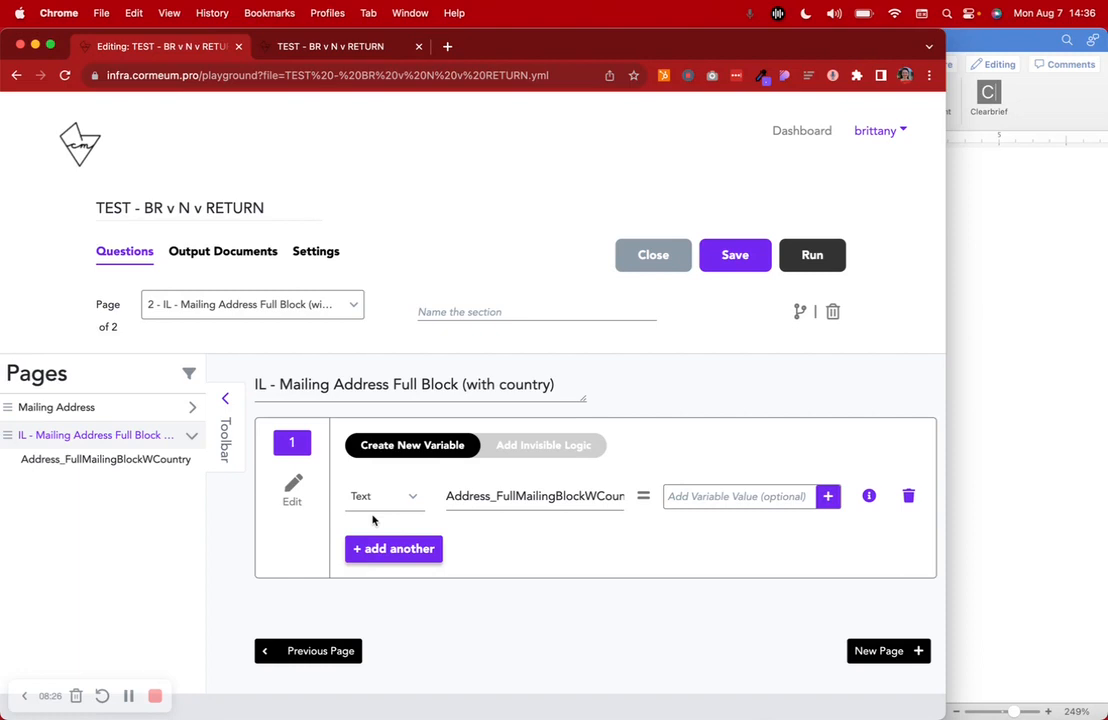
{"action": "left_click", "coordinate": [129, 696]}
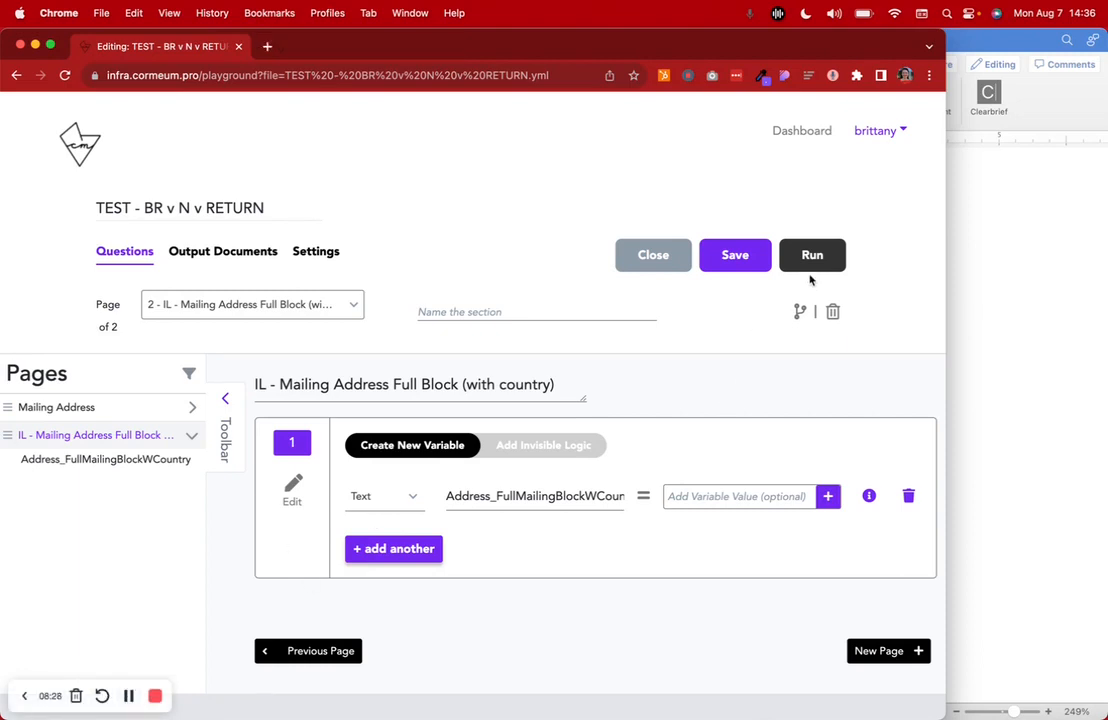
Run the interview again and fill in both mailing address lines and the city
{"action": "left_click", "coordinate": [812, 255]}
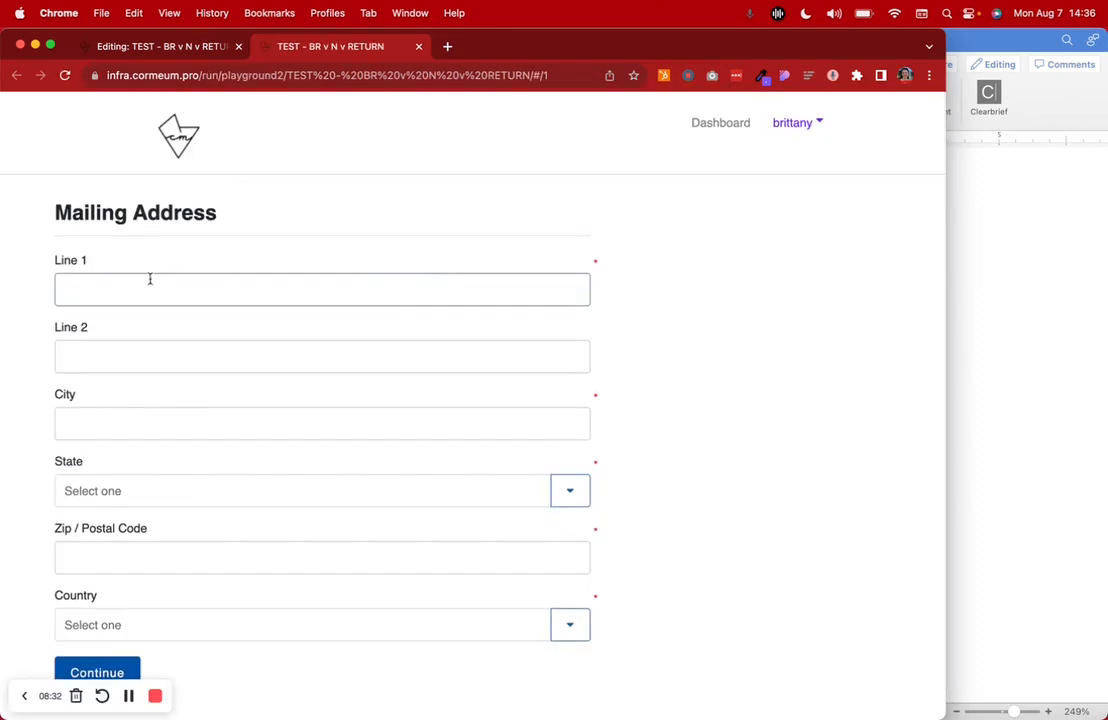
{"action": "type", "text": "123 Client Street"}
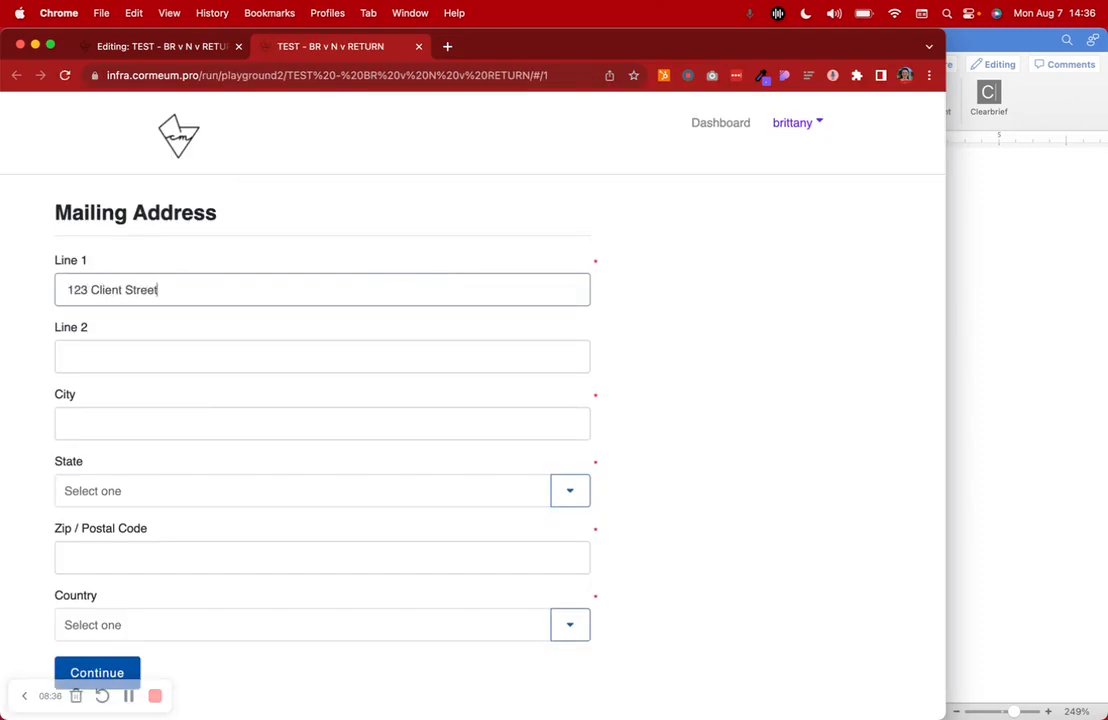
{"action": "left_click", "coordinate": [120, 361]}
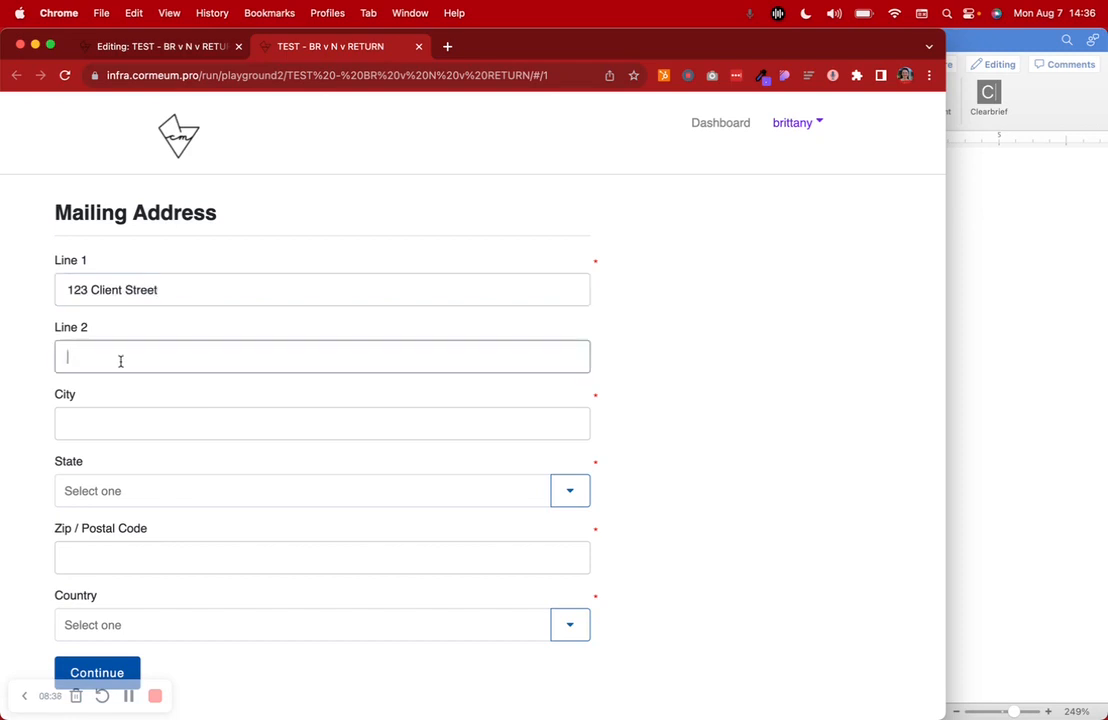
{"action": "type", "text": "Apt 1"}
{"action": "left_click", "coordinate": [114, 420]}
{"action": "type", "text": "City"}
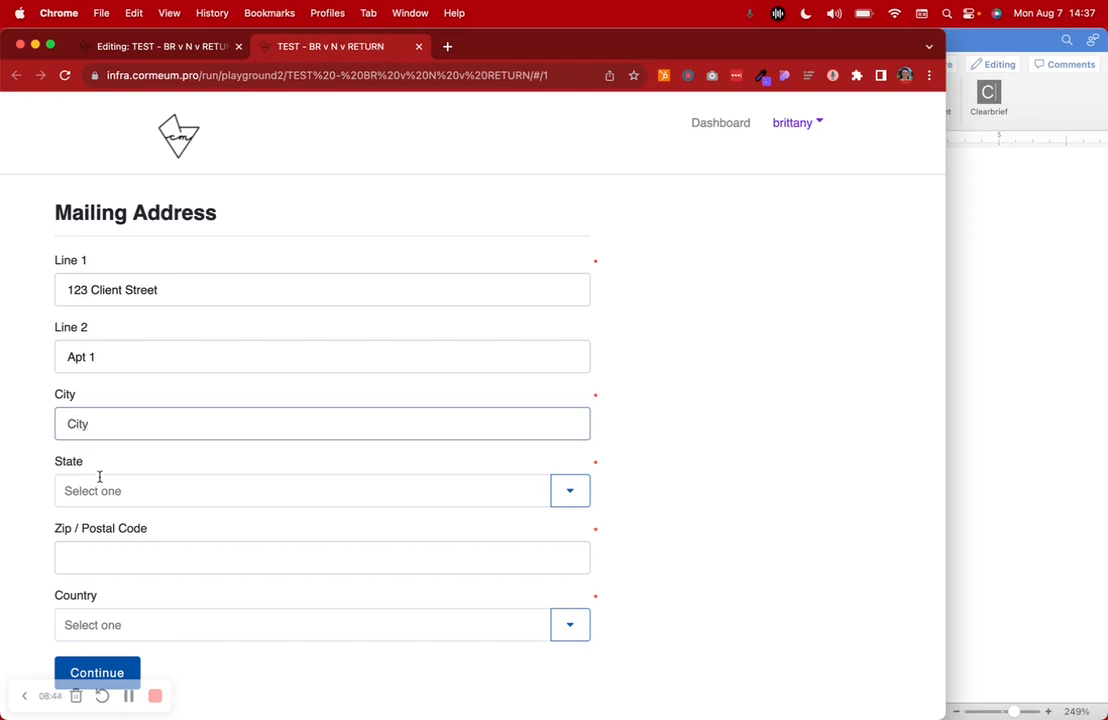
Choose California as the state and enter the zip code
{"action": "left_click", "coordinate": [99, 490]}
{"action": "type", "text": "c"}
{"action": "key", "text": "Return"}
{"action": "left_click", "coordinate": [103, 551]}
{"action": "type", "text": "12345"}
Choose United States as the country and continue through the answer review to the generated documents
{"action": "left_click", "coordinate": [93, 623]}
{"action": "type", "text": "uni"}
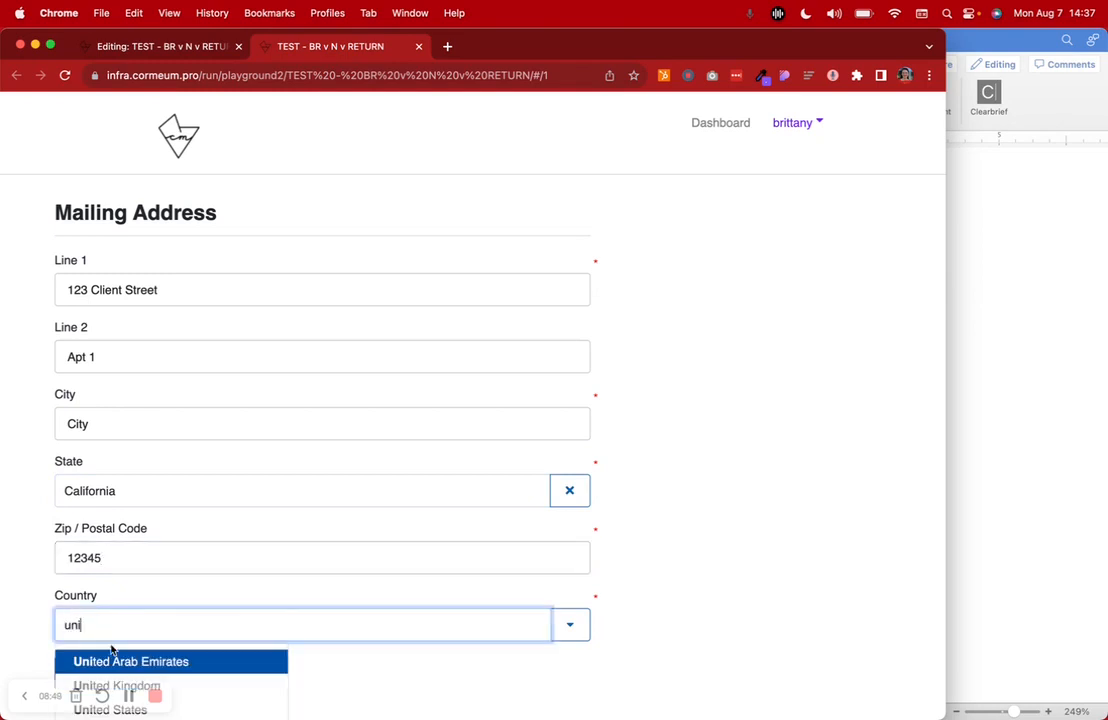
{"action": "scroll", "coordinate": [198, 665], "scroll_direction": "down", "scroll_amount": 3}
{"action": "left_click", "coordinate": [160, 604]}
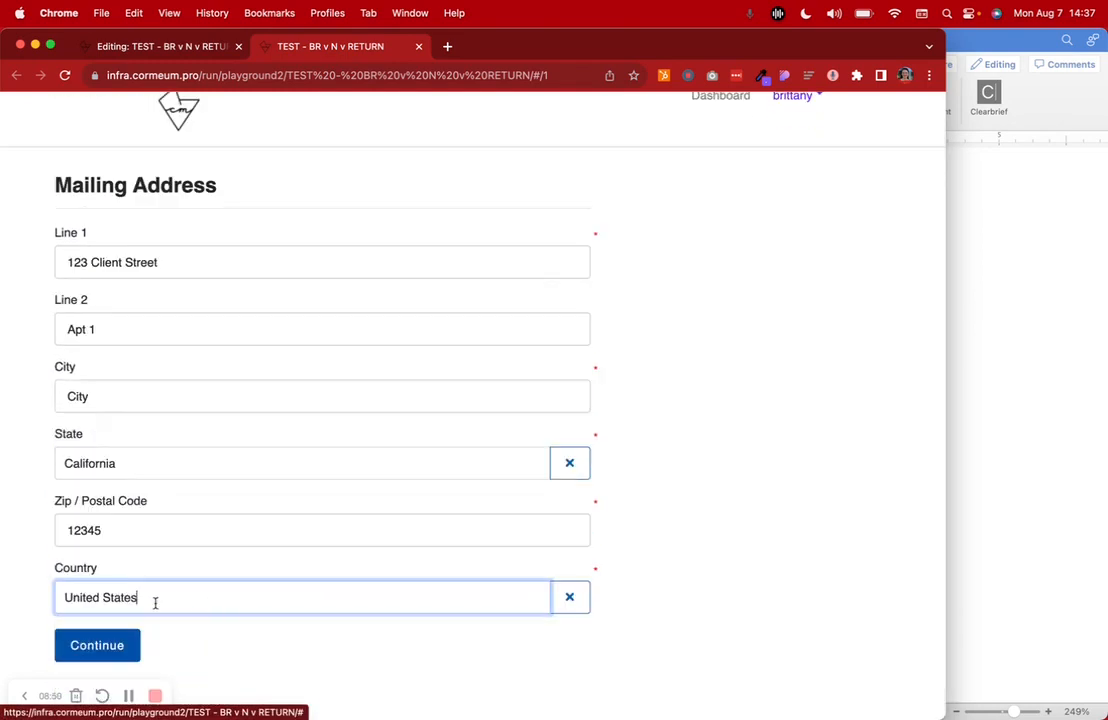
{"action": "left_click", "coordinate": [114, 643]}
{"action": "left_click", "coordinate": [123, 573]}
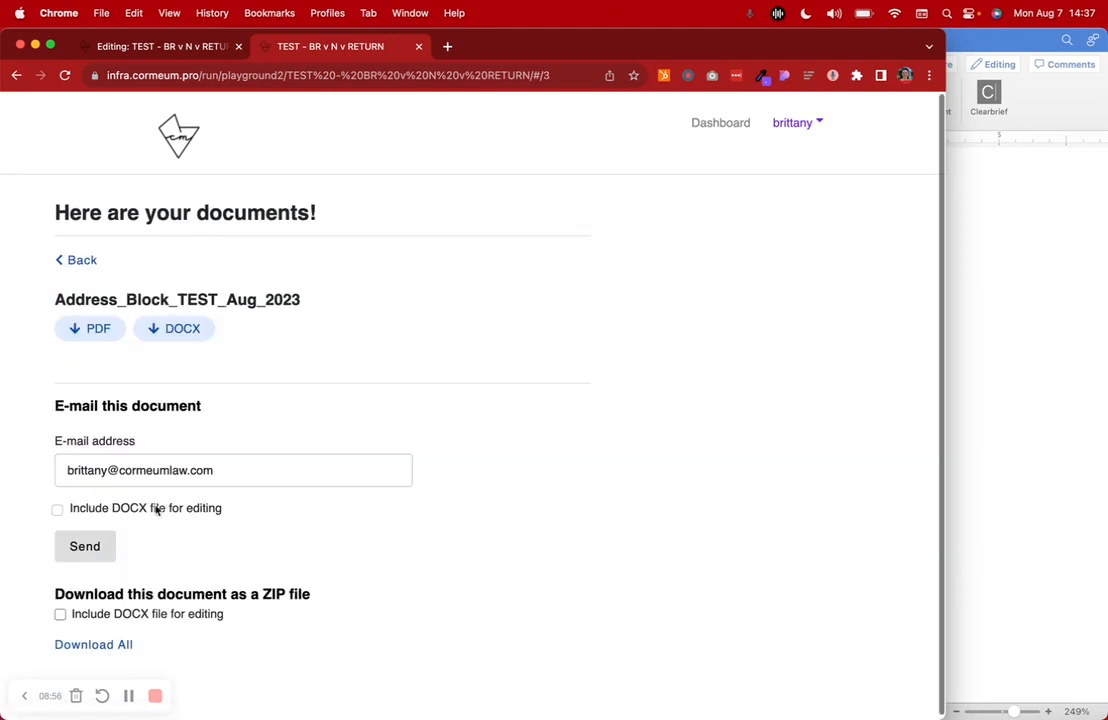
Open the generated PDF, highlight its address block to check the line breaks, and return to the documents page
{"action": "left_click", "coordinate": [112, 327]}
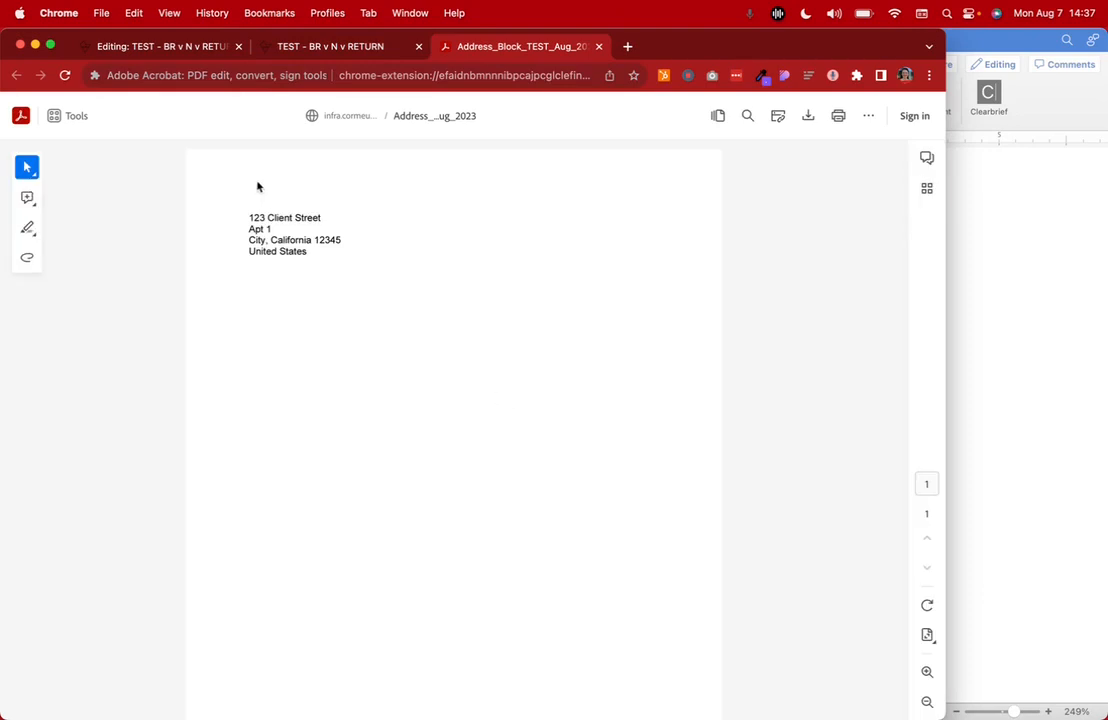
{"action": "left_click_drag", "start_coordinate": [250, 217], "coordinate": [331, 262]}
{"action": "left_click", "coordinate": [330, 46]}
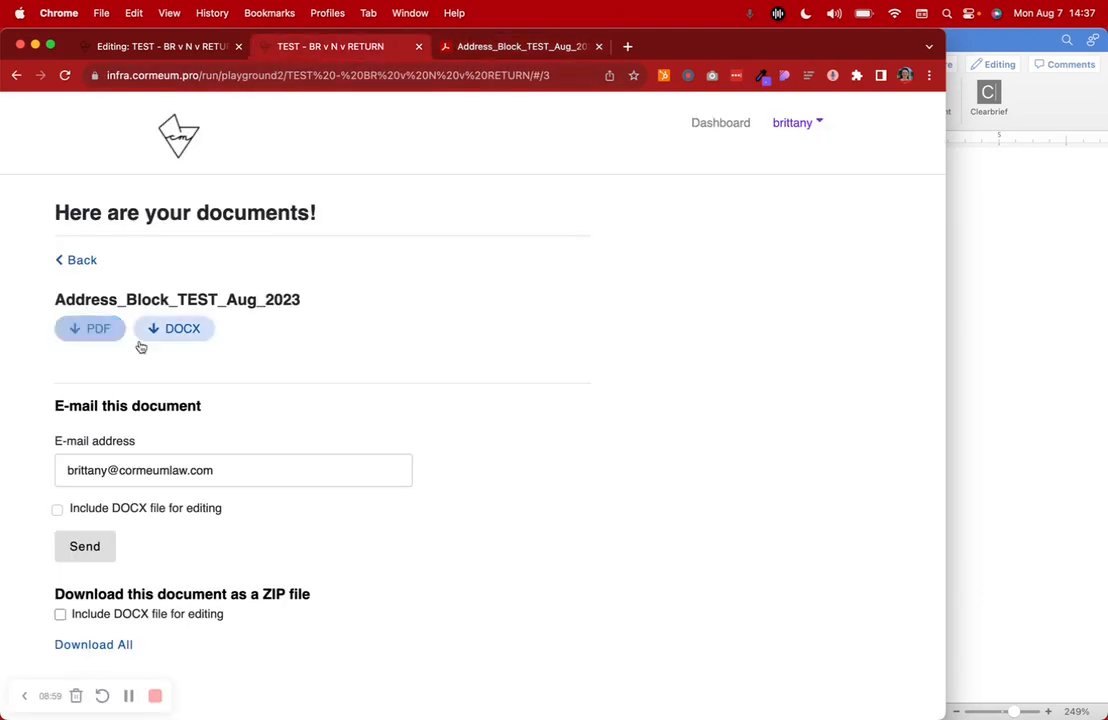
Go back to the answer review, clear the Line 2 answer, and continue to the updated review
{"action": "left_click", "coordinate": [81, 261]}
{"action": "left_click", "coordinate": [578, 353]}
{"action": "left_click", "coordinate": [114, 351]}
{"action": "key", "text": "super+a"}
{"action": "key", "text": "BackSpace"}
{"action": "scroll", "coordinate": [168, 584], "scroll_direction": "down", "scroll_amount": 1}
{"action": "left_click", "coordinate": [153, 646]}
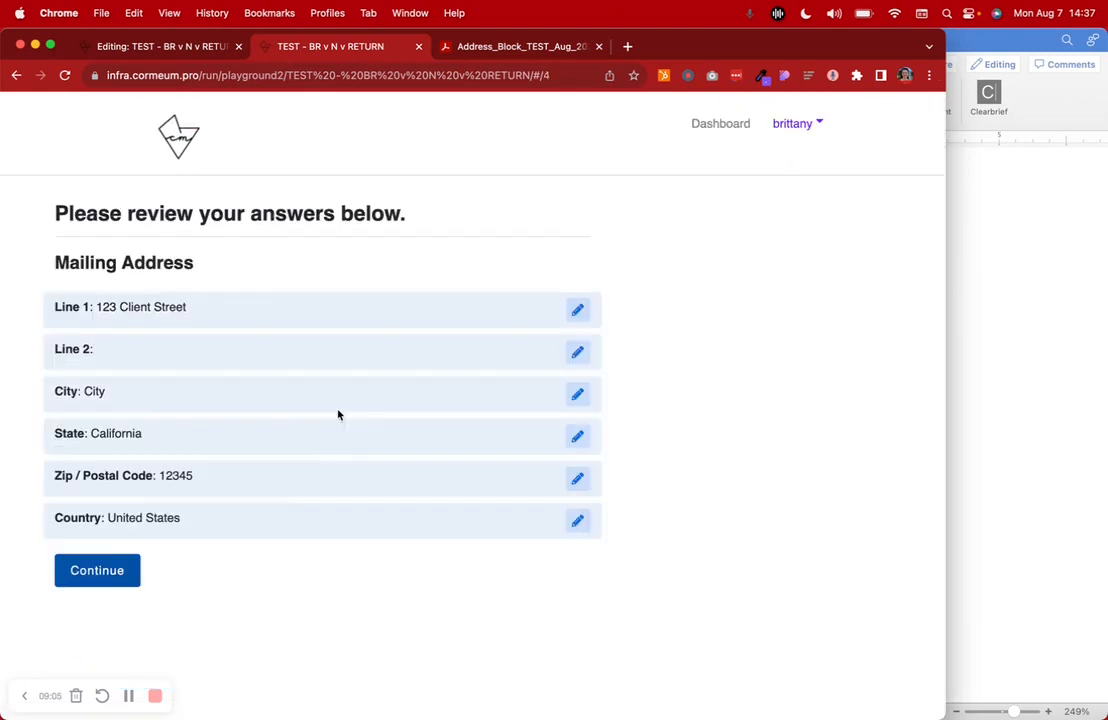
Regenerate the documents without Line 2, highlight the address block in the new PDF, and return to the documents page
{"action": "left_click", "coordinate": [103, 573]}
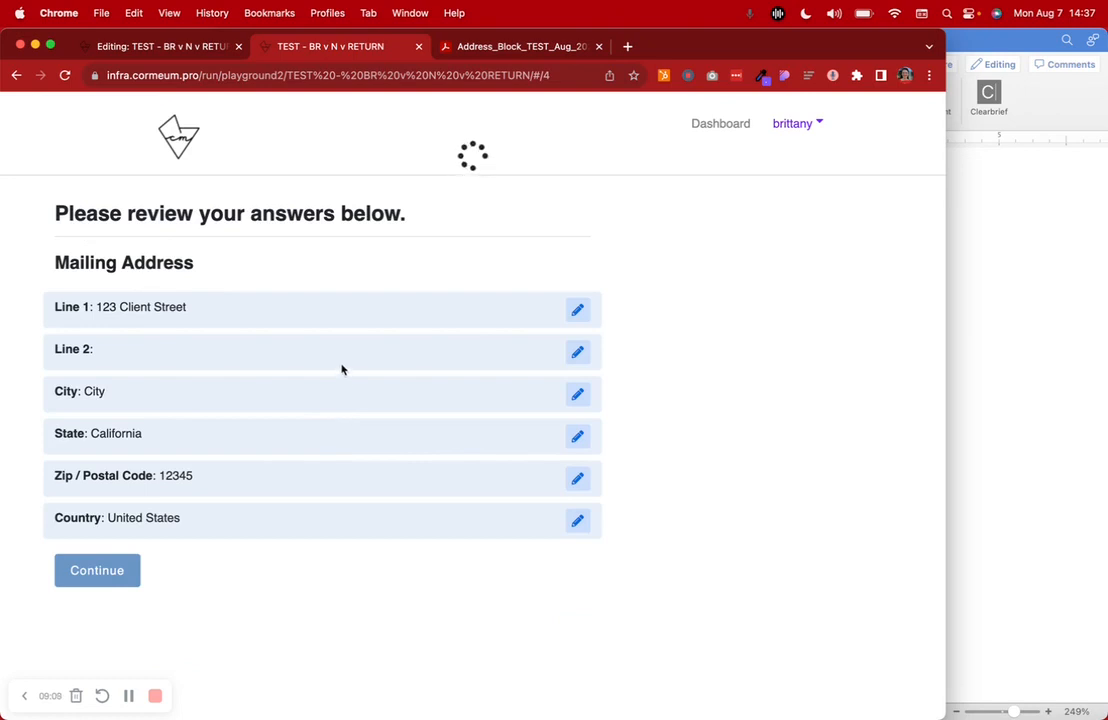
{"action": "left_click", "coordinate": [121, 328]}
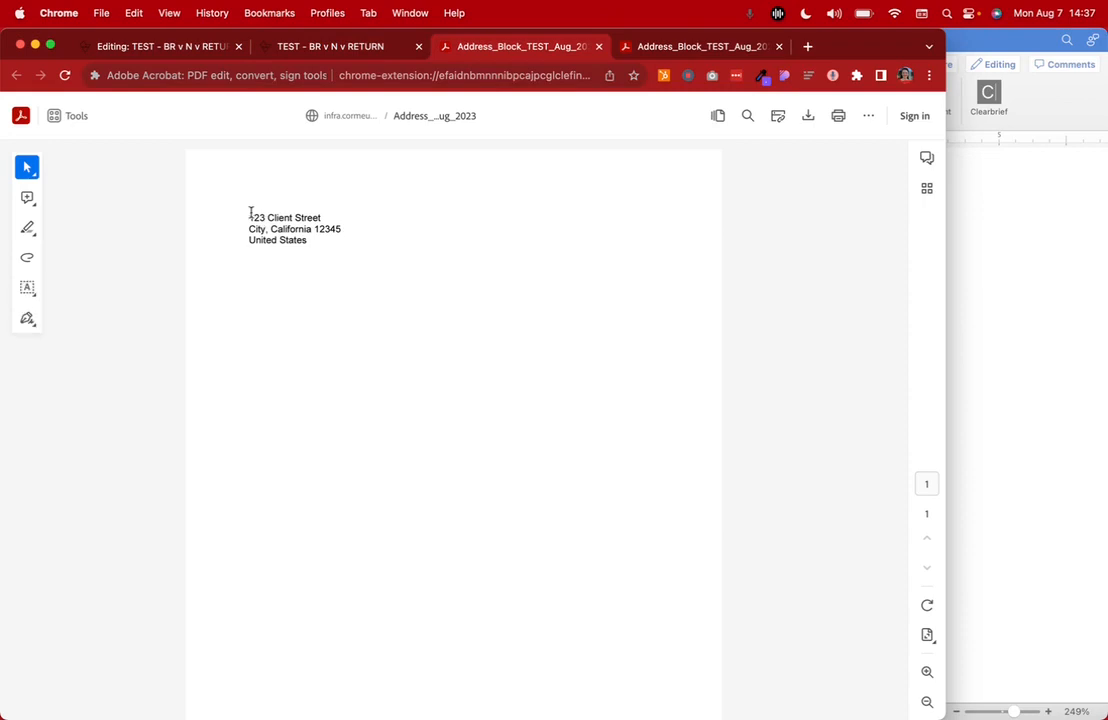
{"action": "left_click_drag", "start_coordinate": [250, 213], "coordinate": [391, 250]}
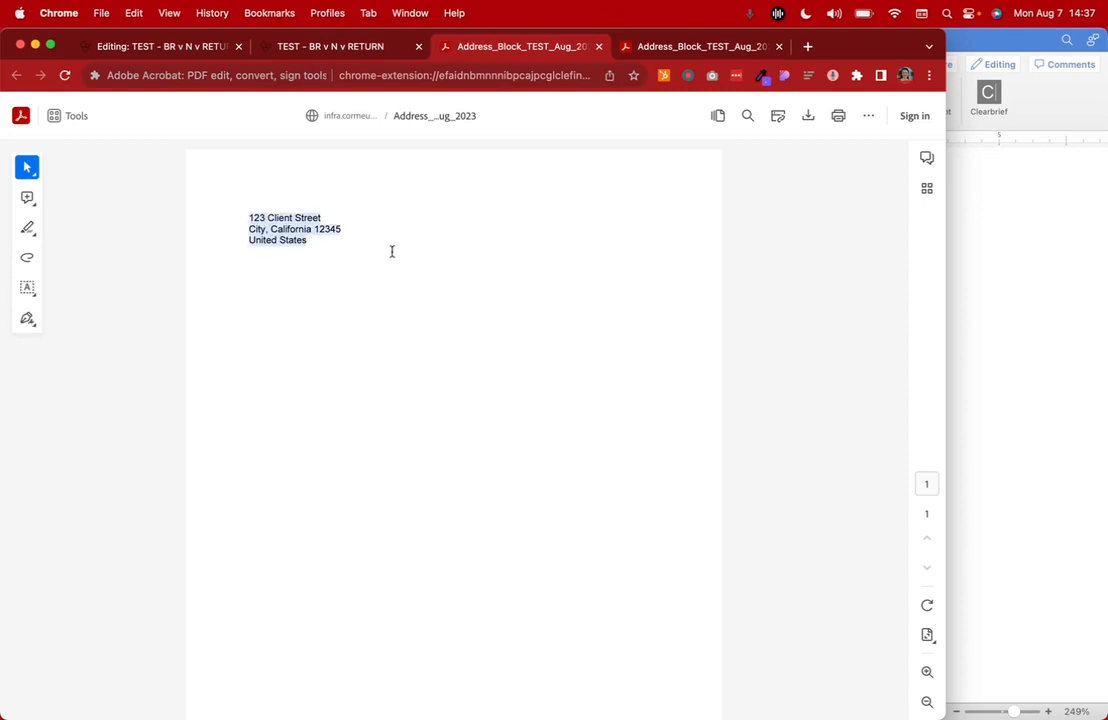
{"action": "left_click", "coordinate": [353, 50]}
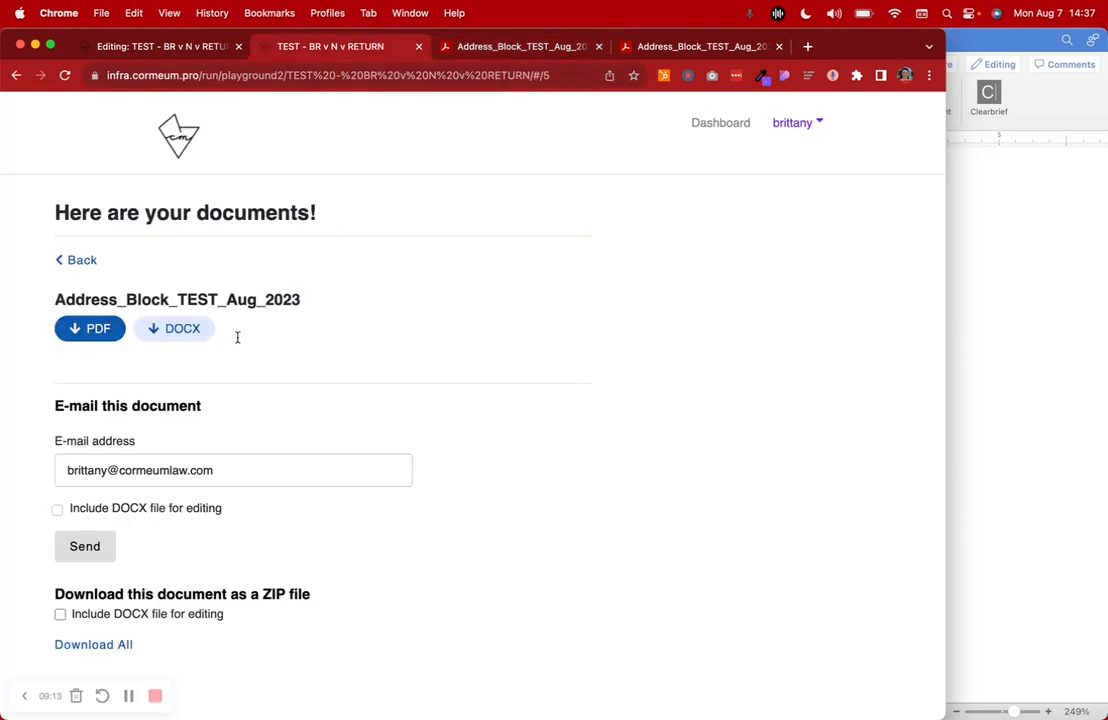